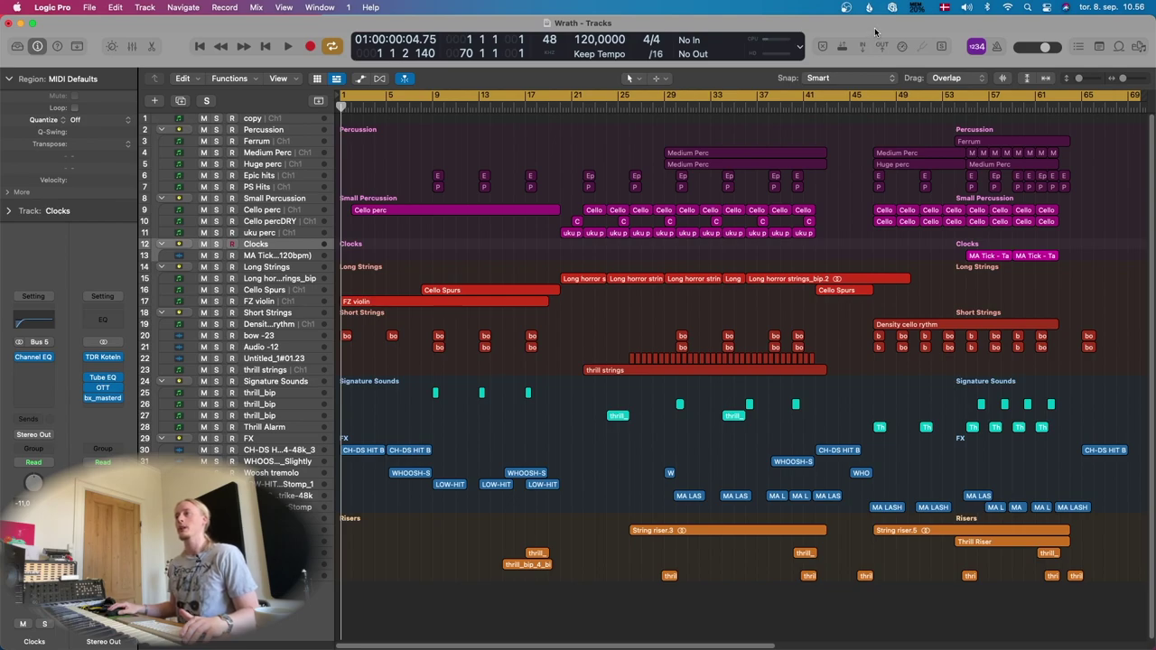
# Show the project in full screen, play the whole arrangement from the start, and turn off cycle mode.
pyautogui.click(33, 24)
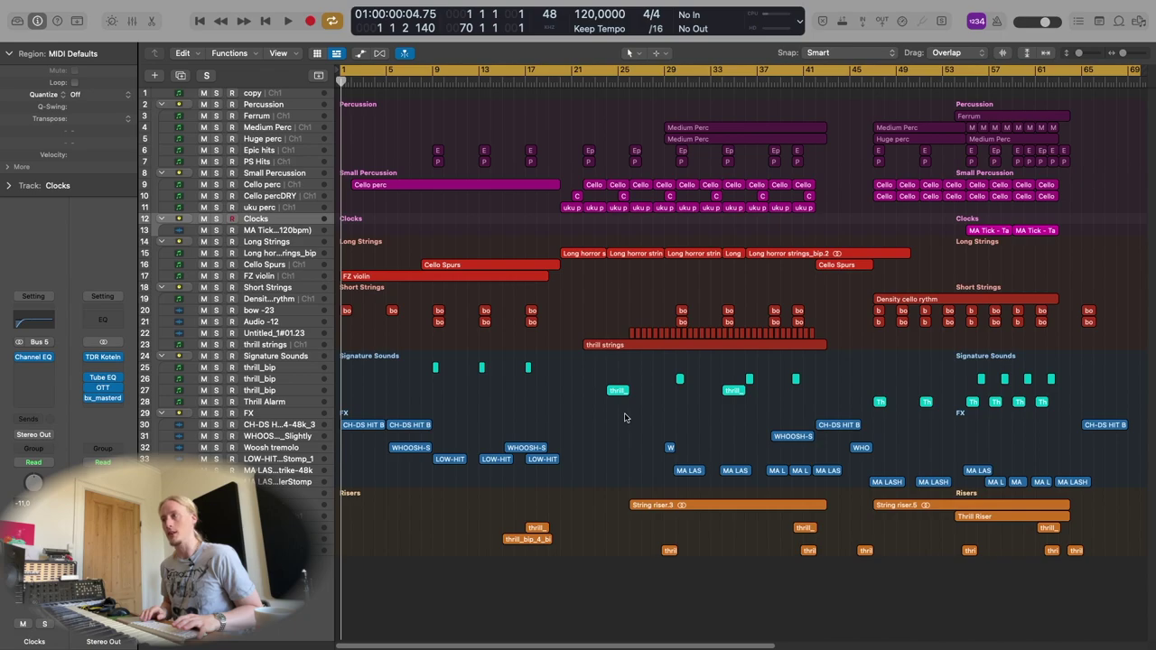
pyautogui.press('space')
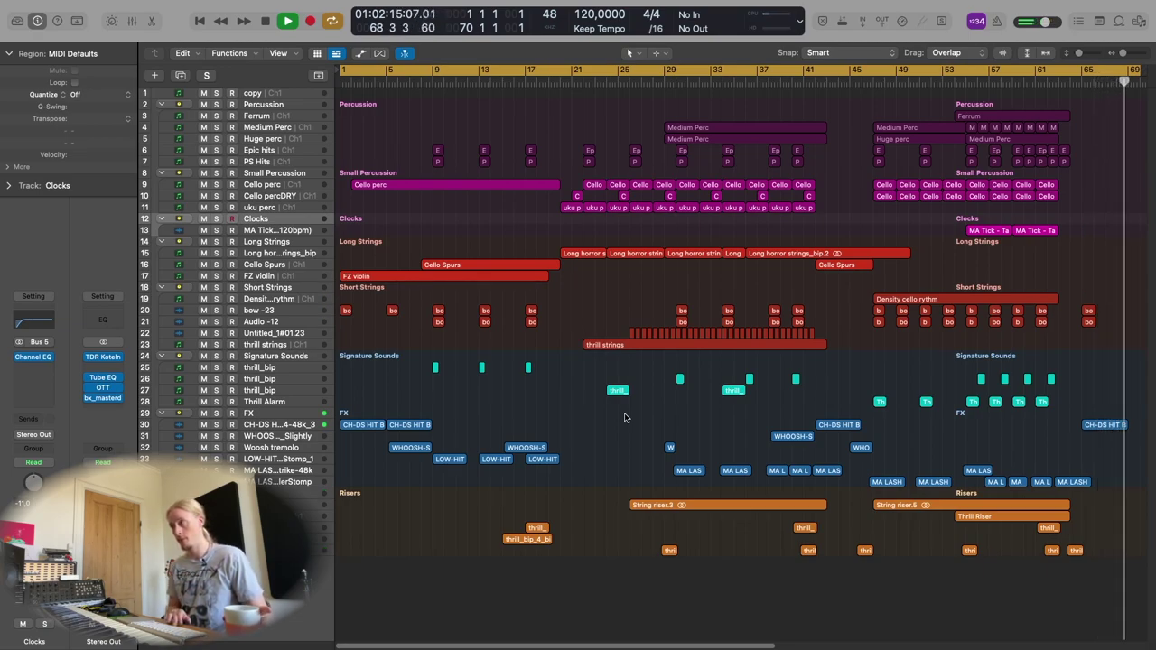
pyautogui.press('space')
pyautogui.press('c')
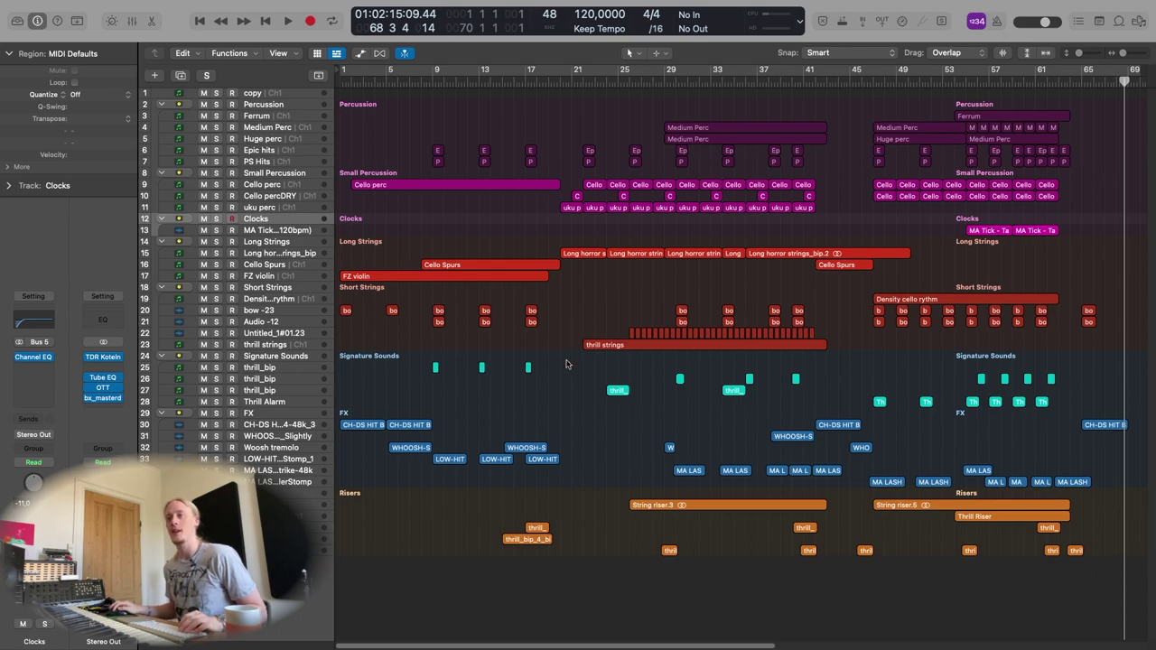
pyautogui.scroll(3, 588, 428)
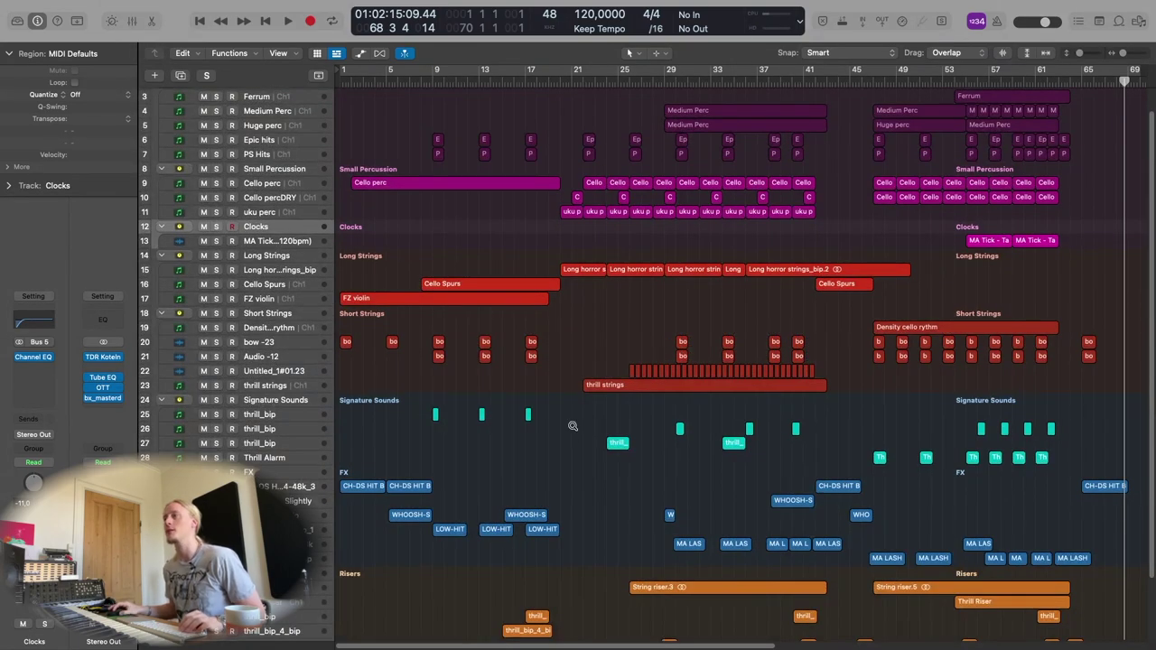
pyautogui.scroll(-2, 578, 432)
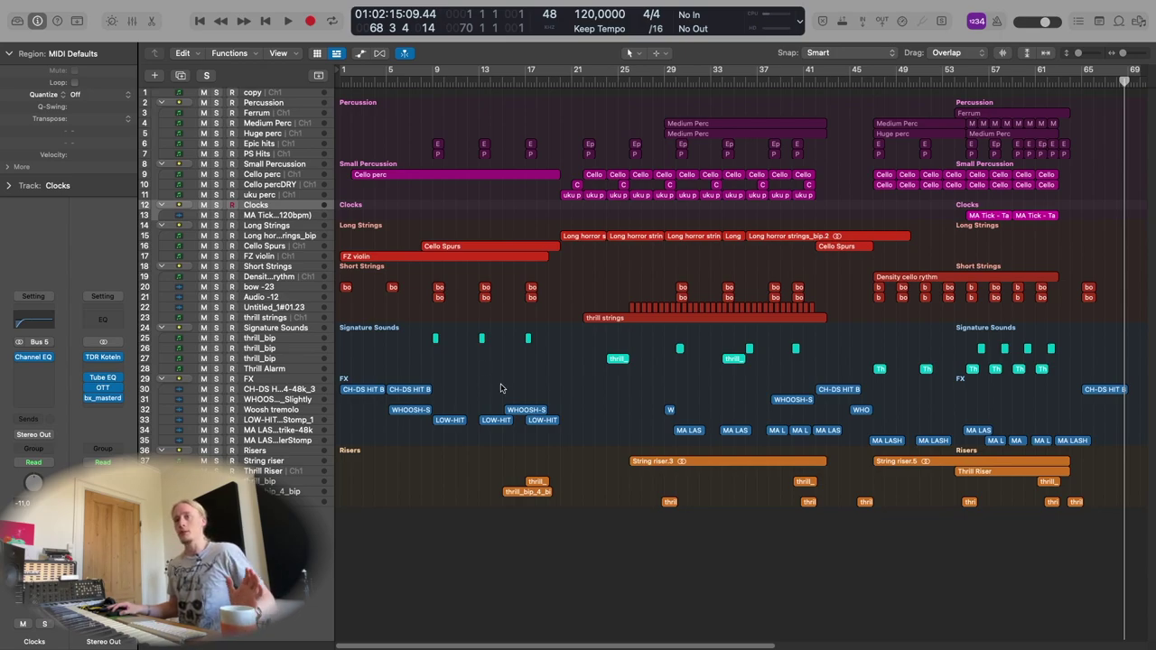
pyautogui.scroll(1, 570, 390)
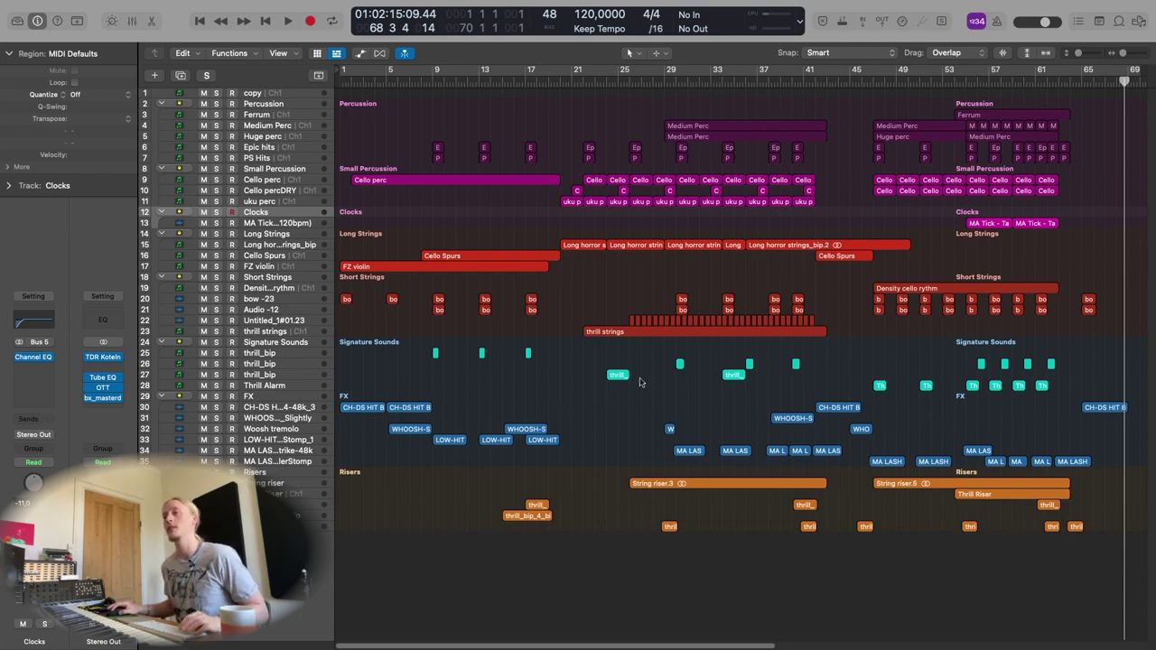
pyautogui.scroll(1, 630, 410)
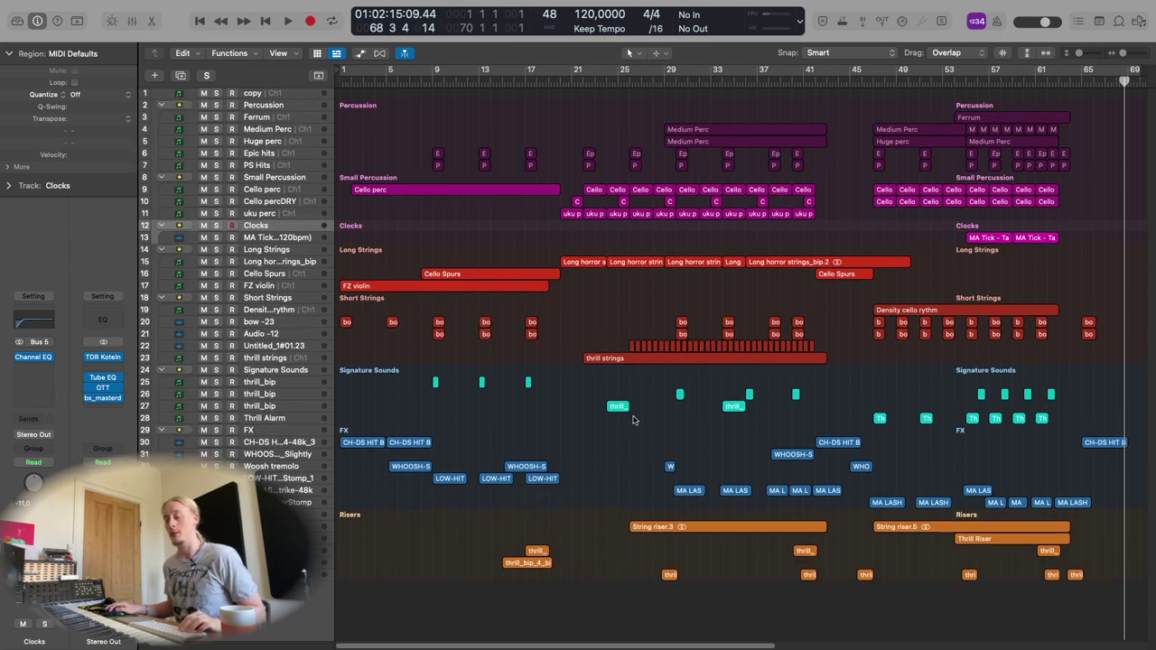
pyautogui.scroll(1, 605, 497)
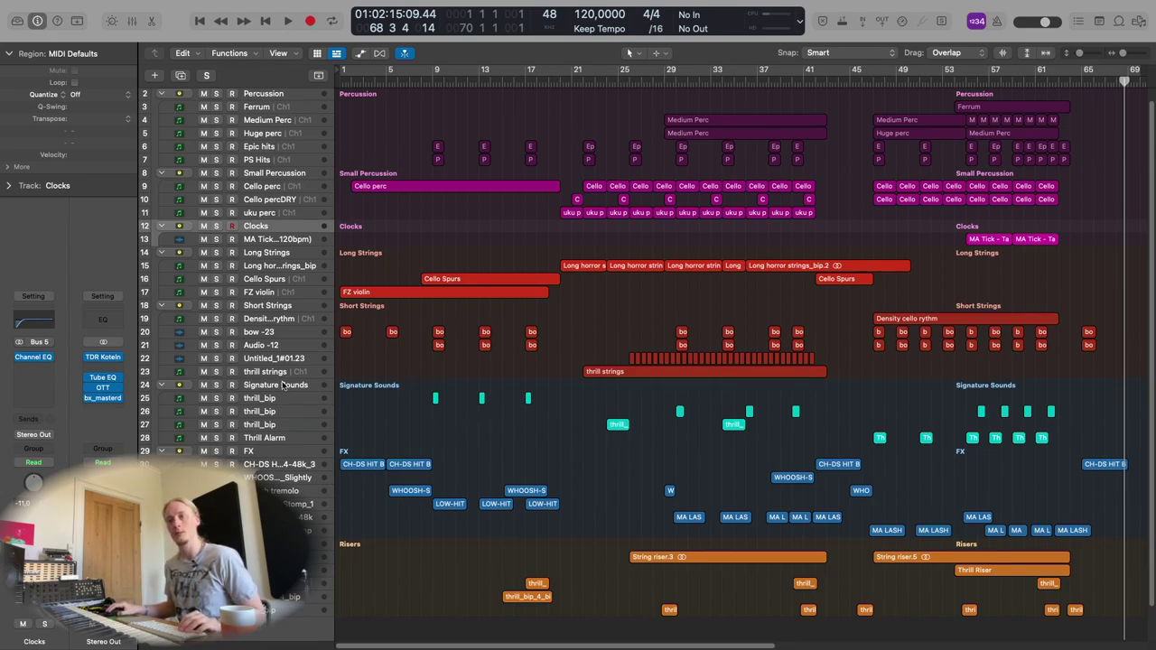
# Solo the Signature Sounds track stack and play its thrill_bip sound from bar 13.
pyautogui.click(457, 410)
pyautogui.press('s')
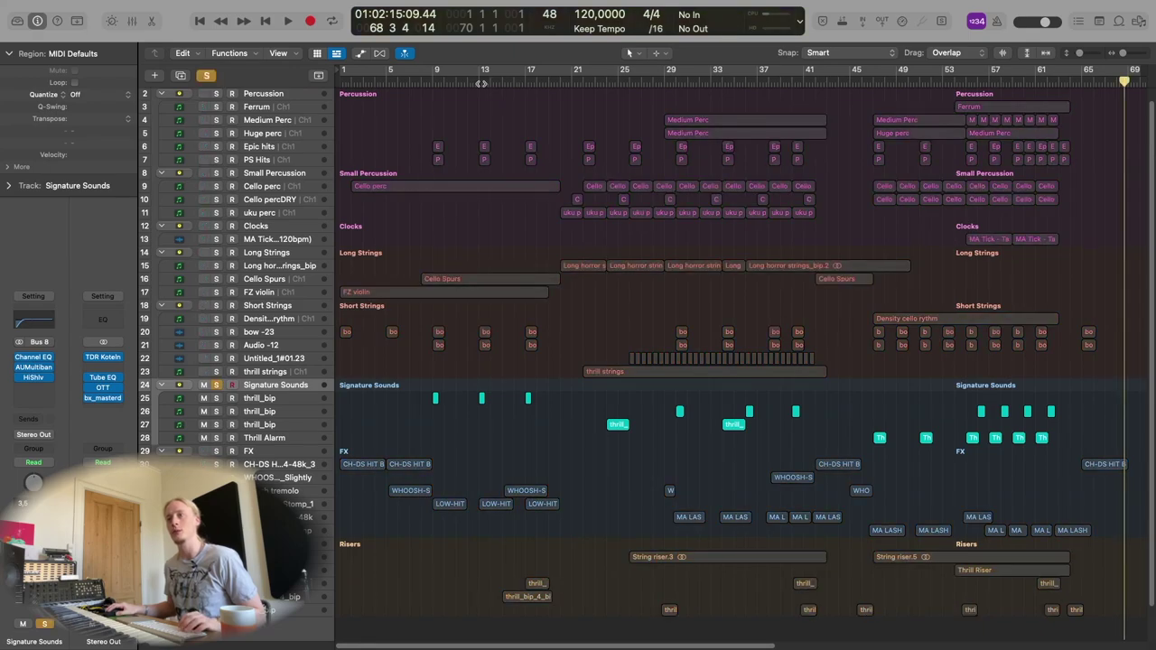
pyautogui.click(482, 81)
pyautogui.press('space')
pyautogui.scroll(10, 466, 423)
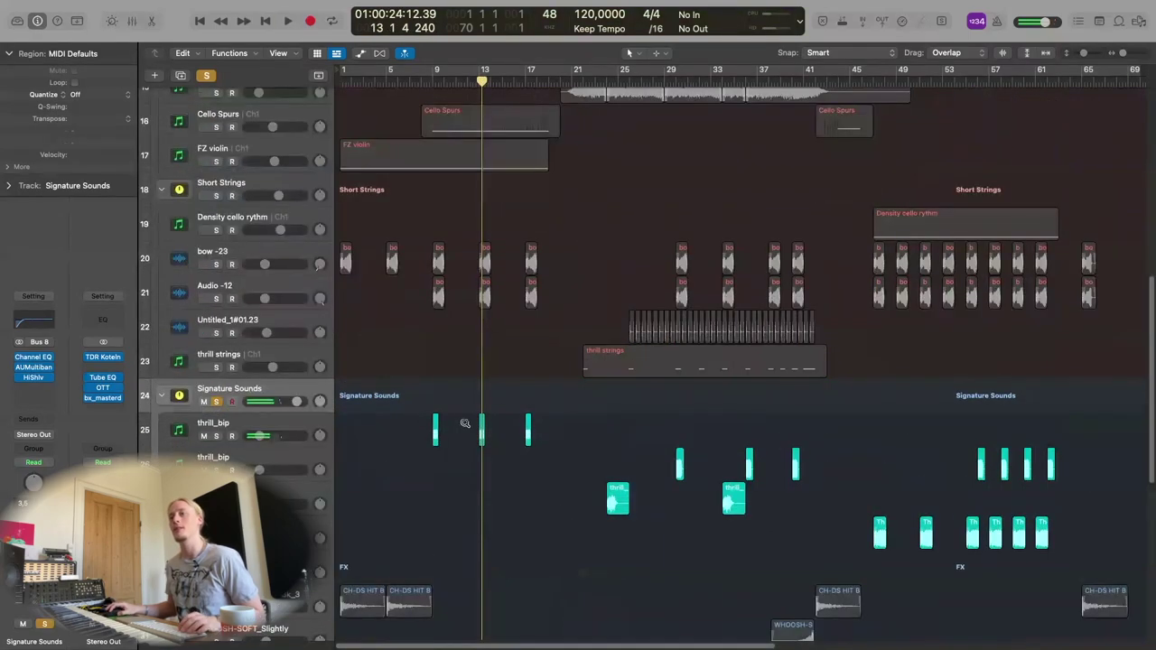
pyautogui.hscroll(-5, 476, 428)
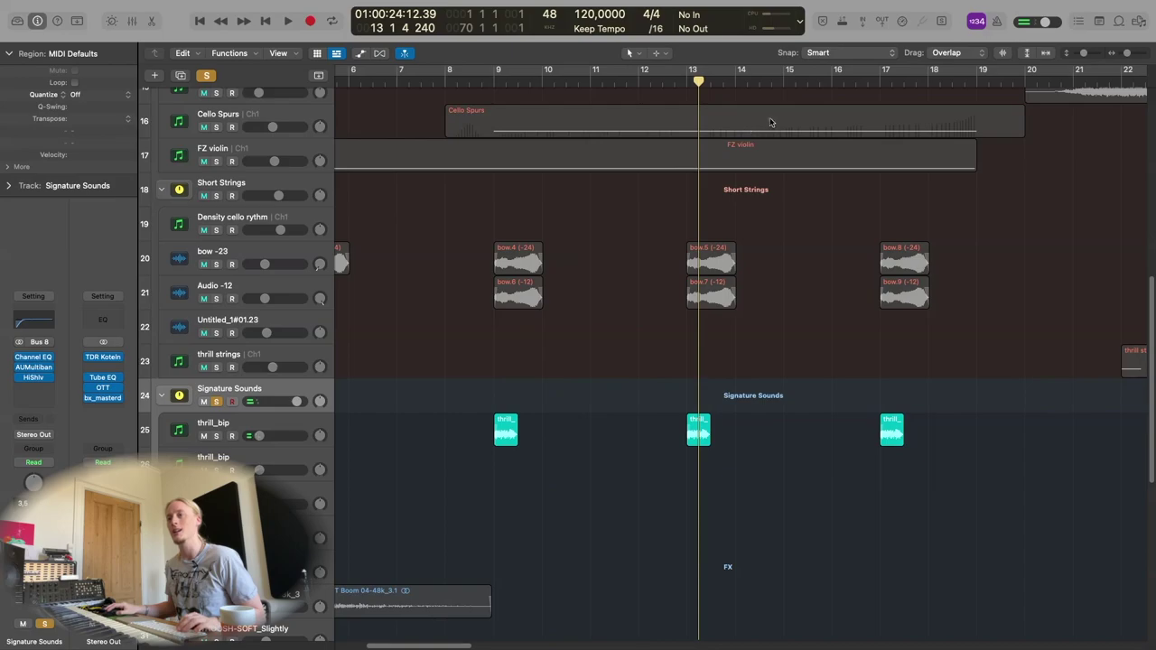
pyautogui.click(688, 81)
pyautogui.press('space')
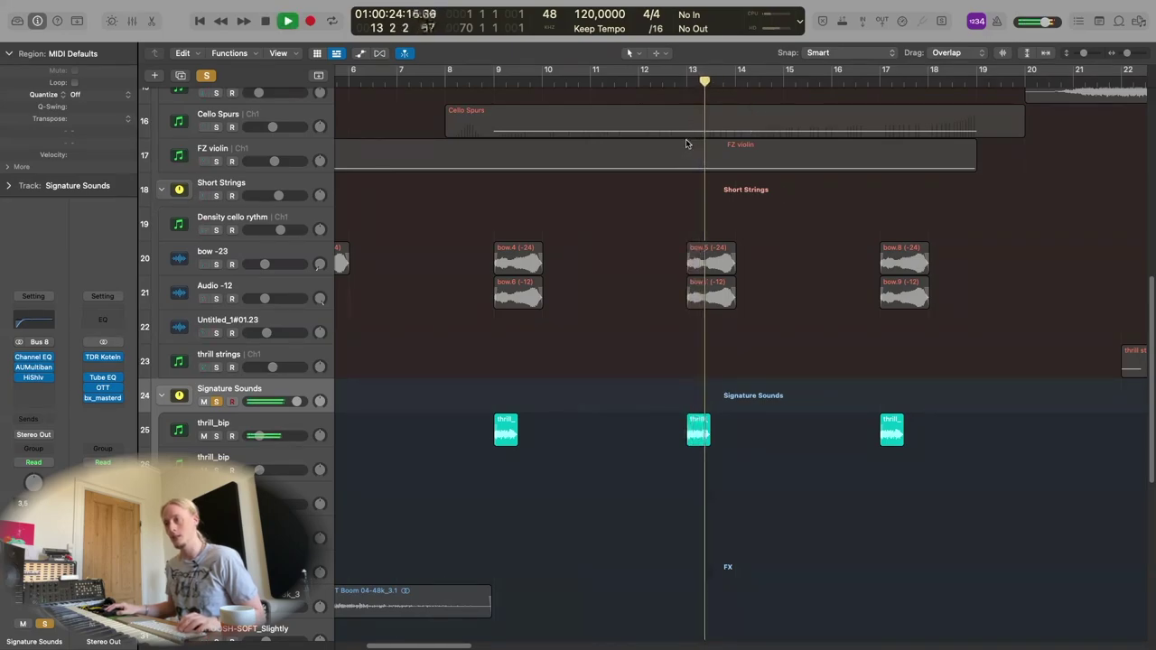
pyautogui.press('space')
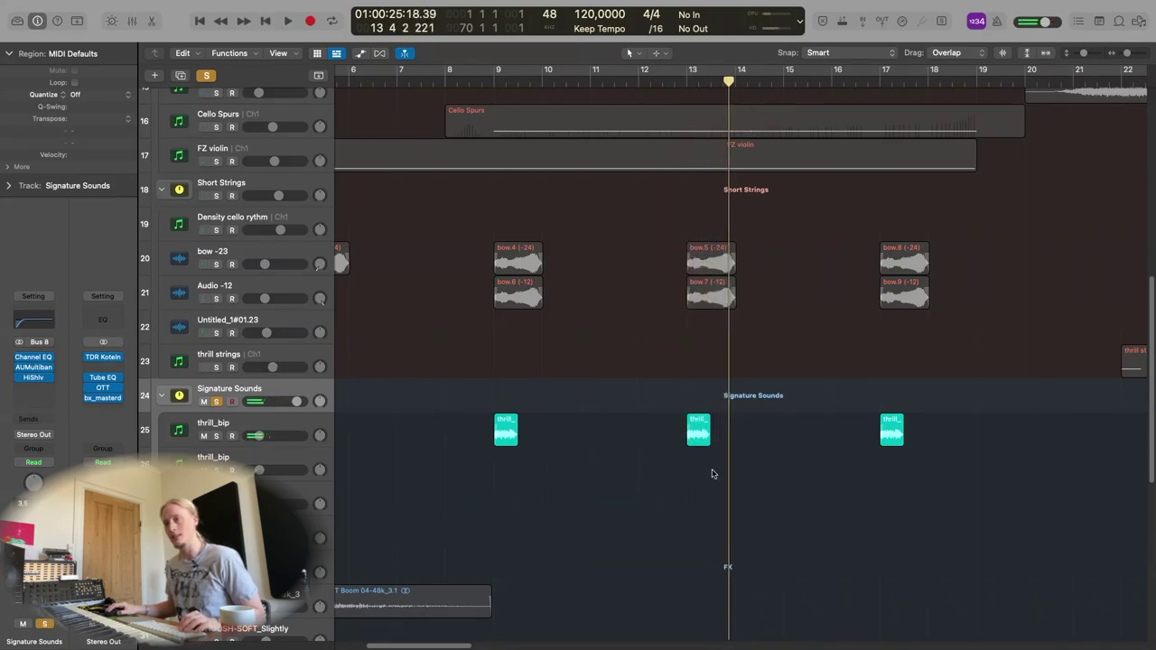
# Open the Gorgon plug-in on thrill_bip track 25 to examine its settings, moving its window away from the upper tracks.
pyautogui.click(696, 426)
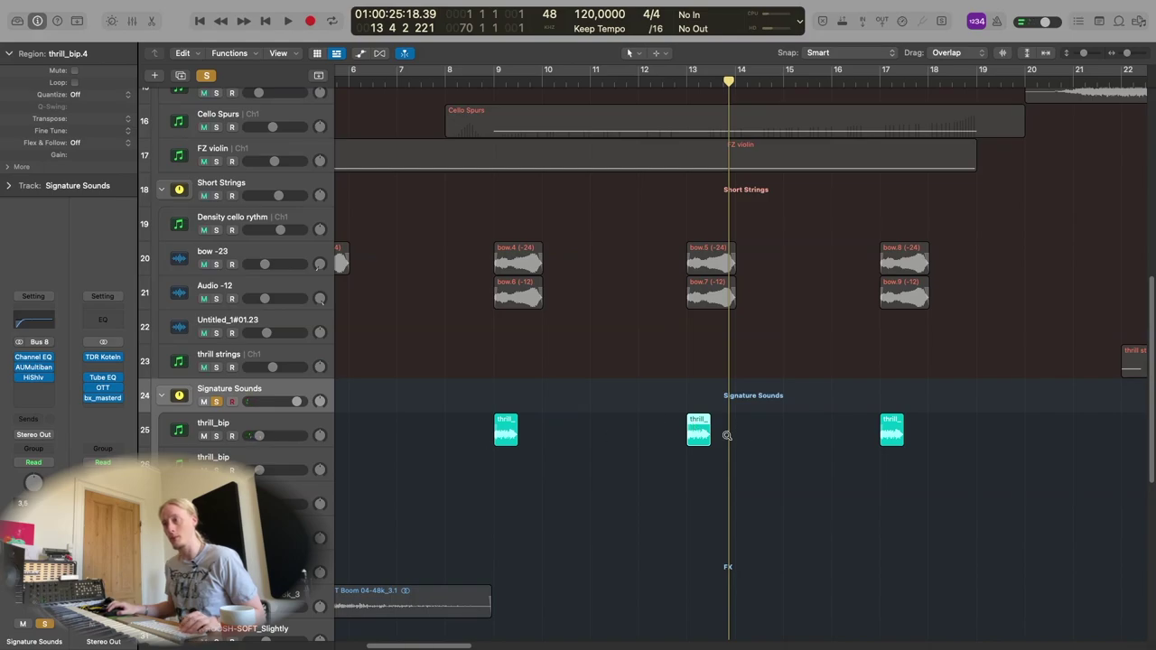
pyautogui.scroll(2, 697, 431)
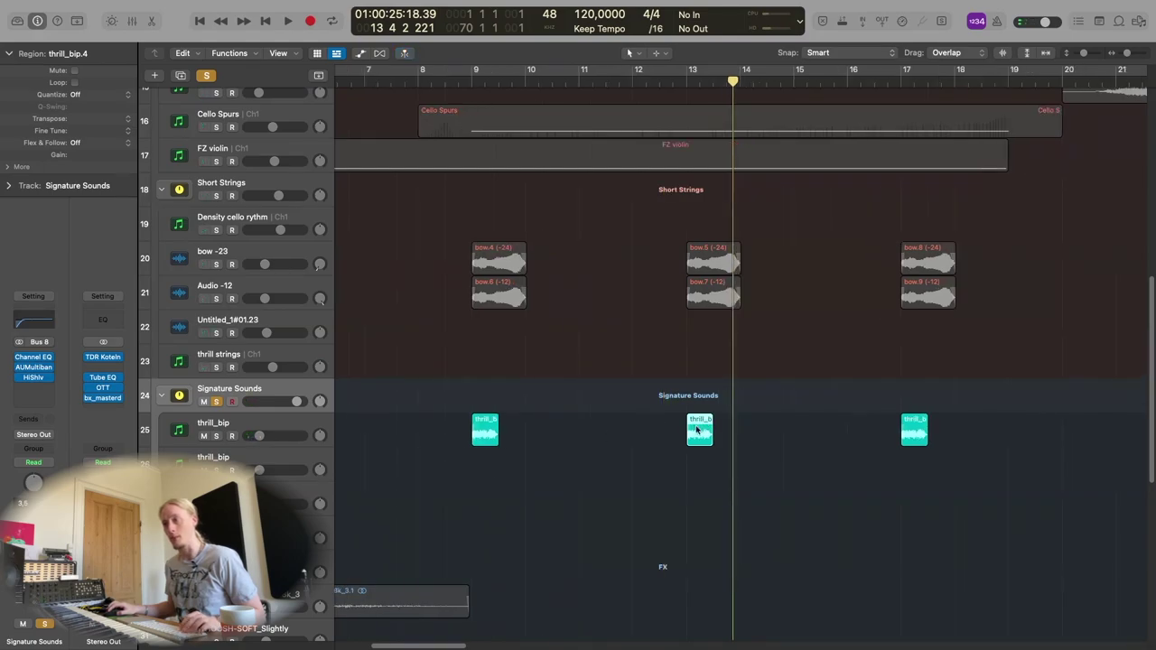
pyautogui.click(303, 429)
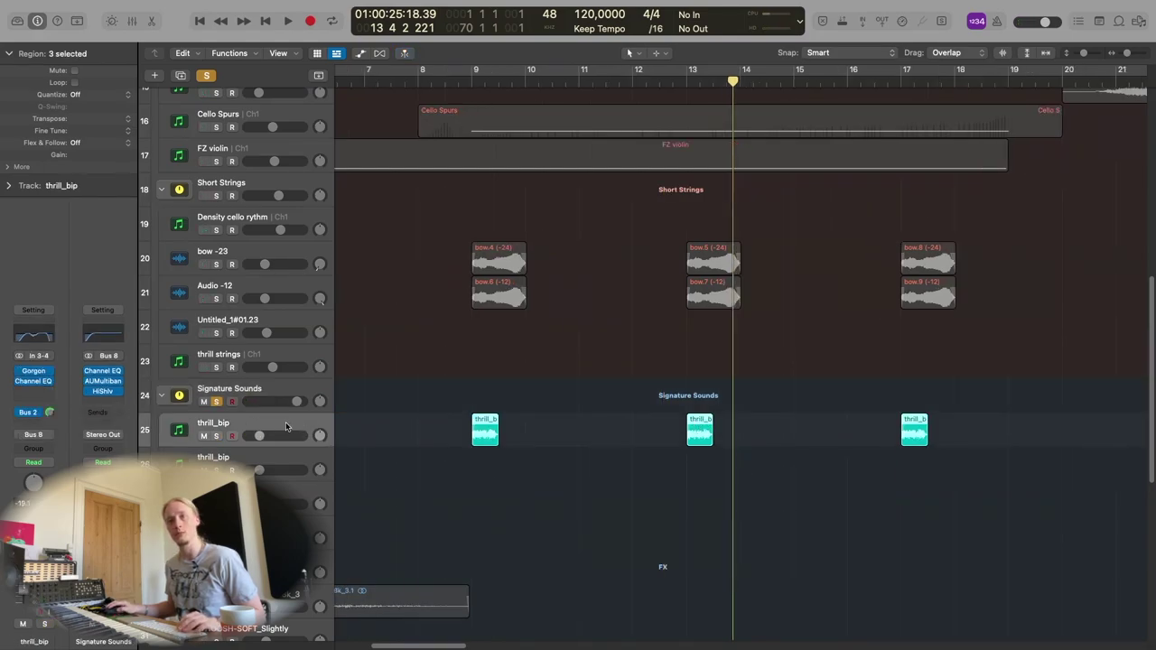
pyautogui.click(33, 376)
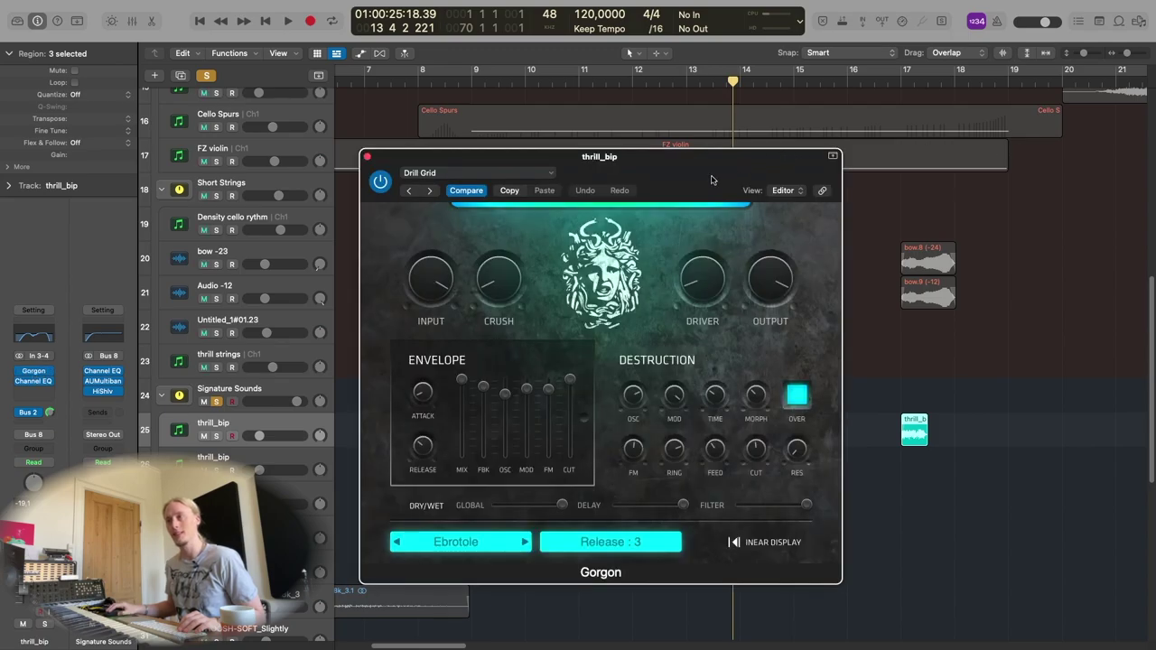
pyautogui.moveTo(713, 180); pyautogui.dragTo(979, 181)
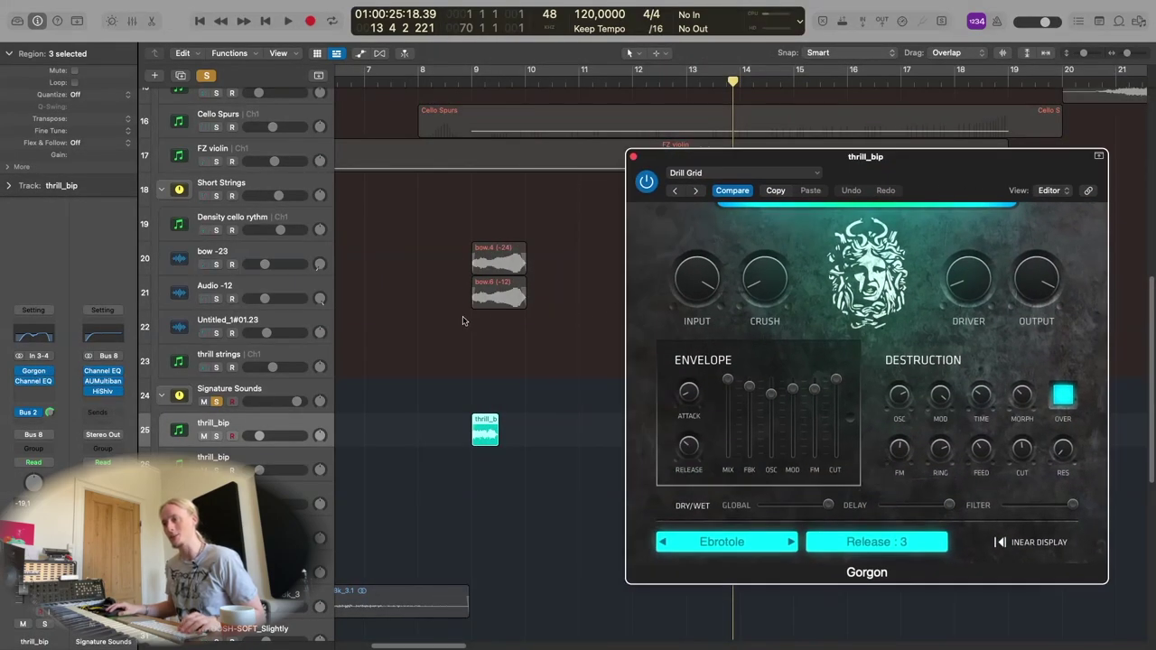
pyautogui.press('super+Up')
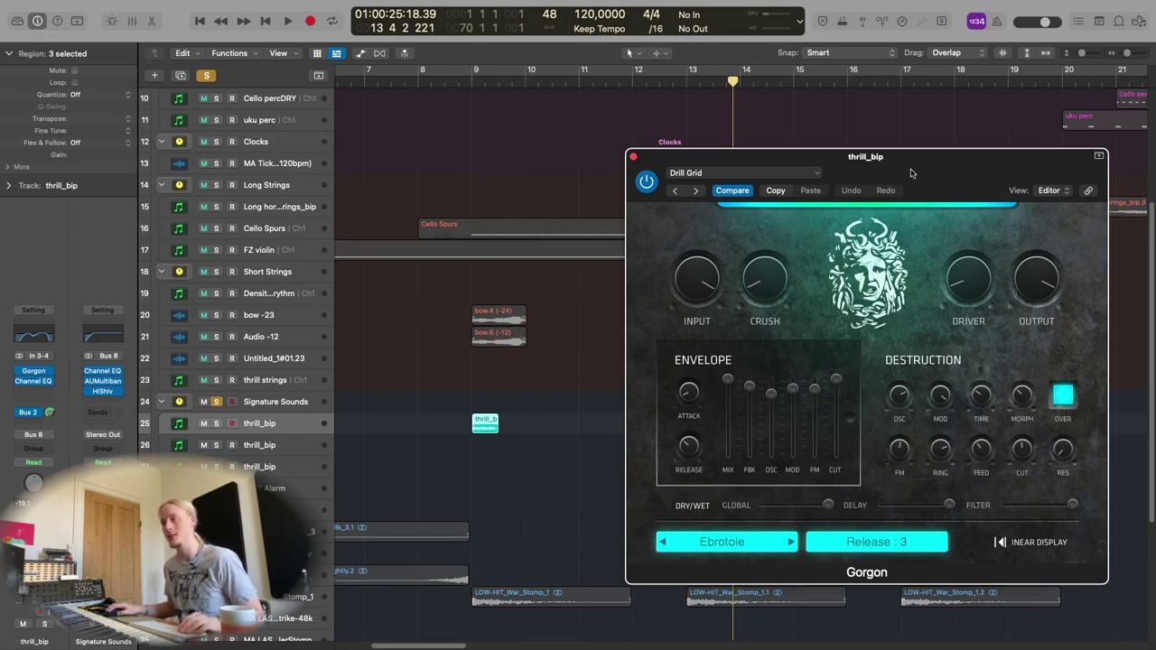
pyautogui.moveTo(911, 173); pyautogui.dragTo(897, 105)
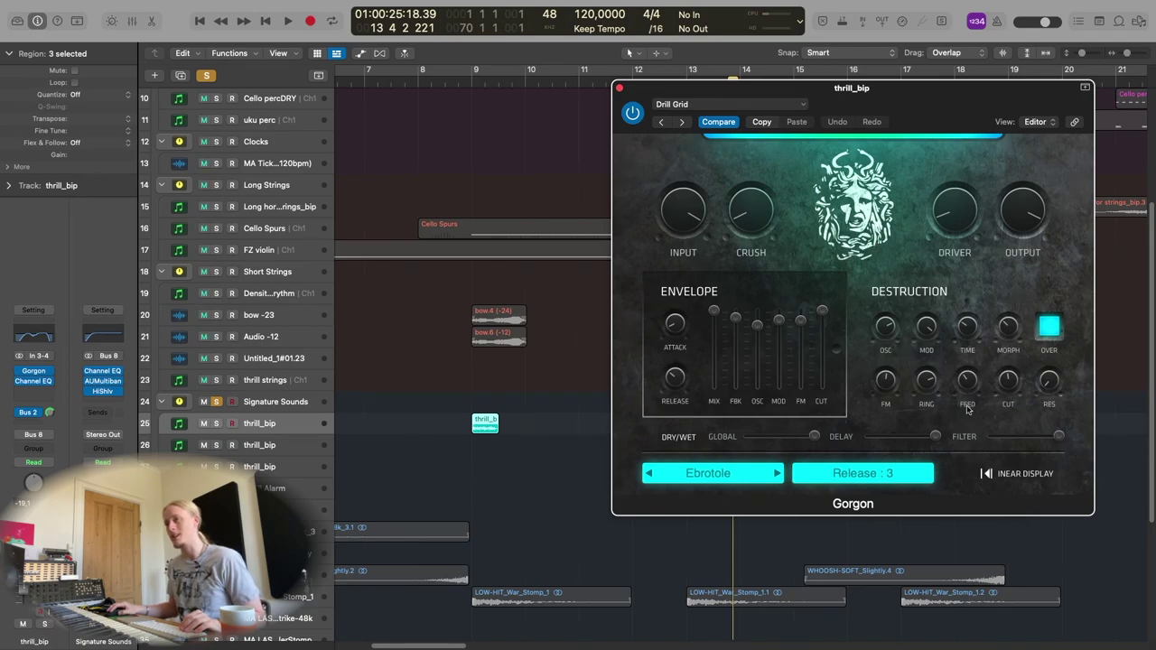
pyautogui.moveTo(918, 101); pyautogui.dragTo(863, 441)
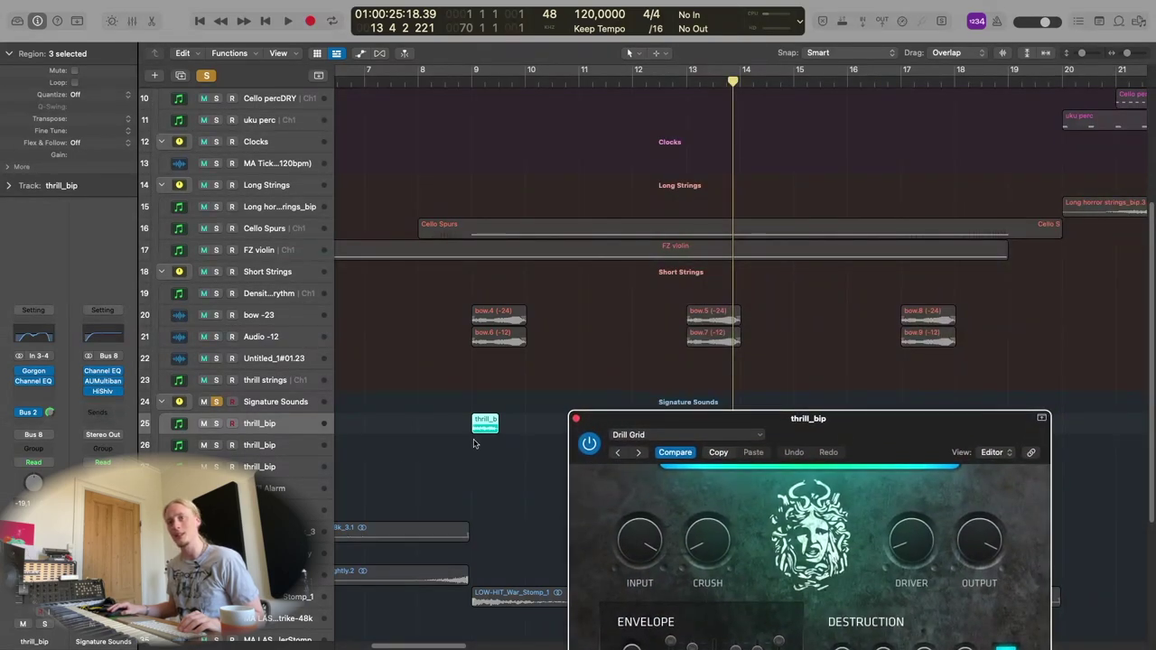
# Bypass Gorgon and Channel EQ on thrill_bip track 25, close the plug-in window, and listen to the unprocessed sound from bar 13.
pyautogui.click(21, 393)
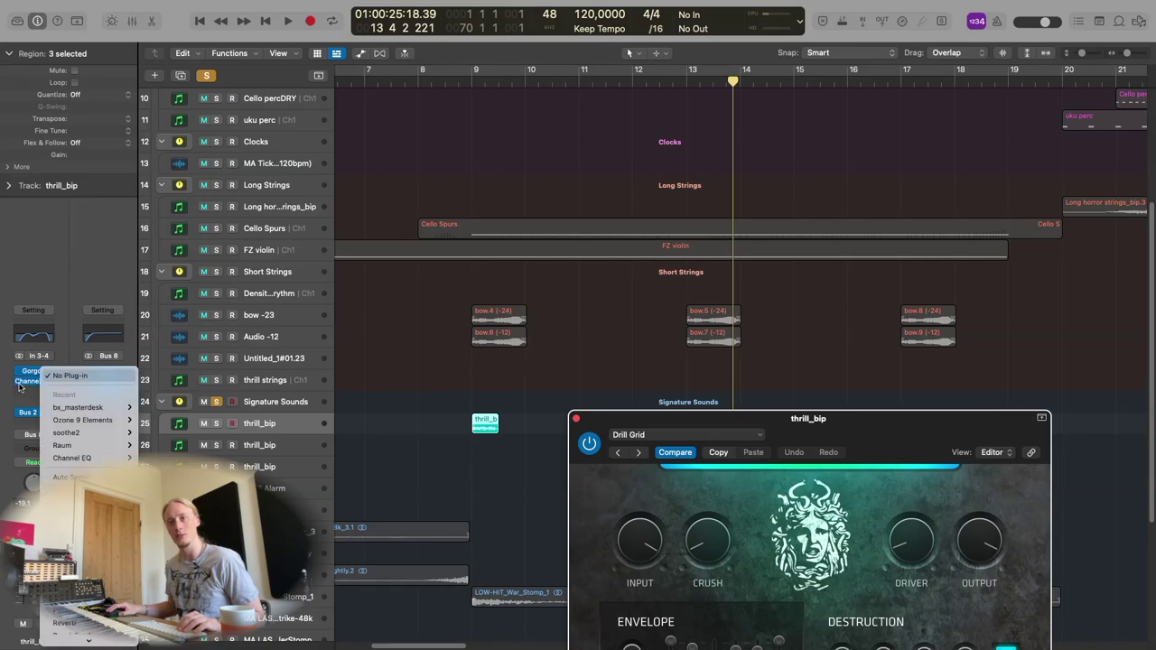
pyautogui.click(19, 387)
pyautogui.click(18, 382)
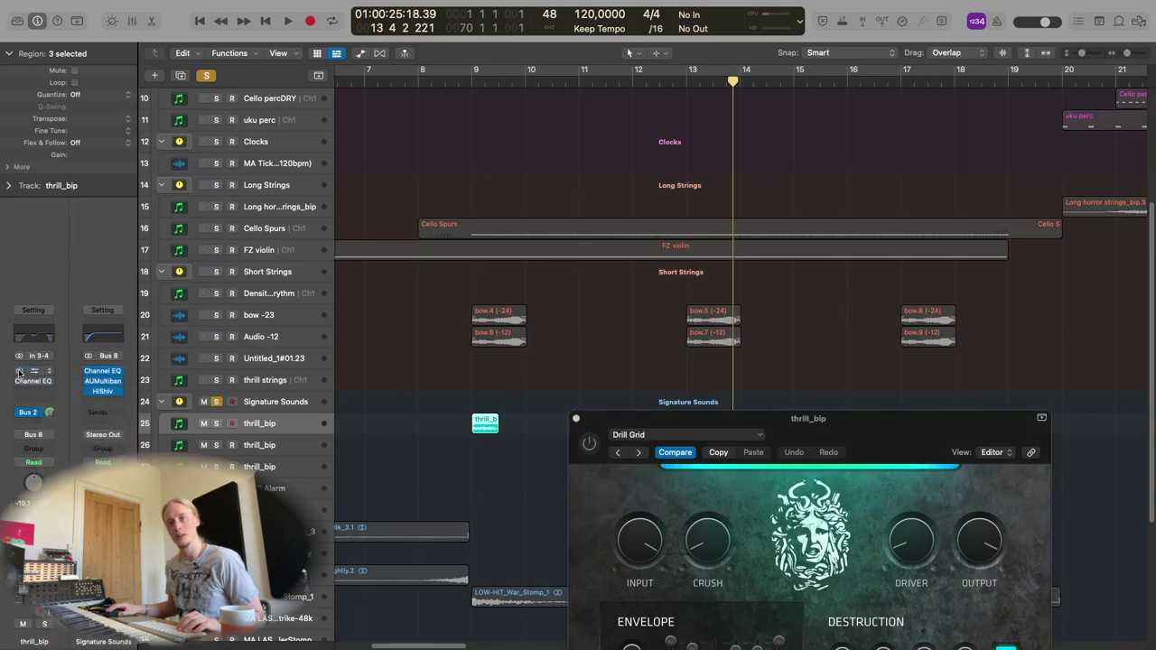
pyautogui.click(687, 93)
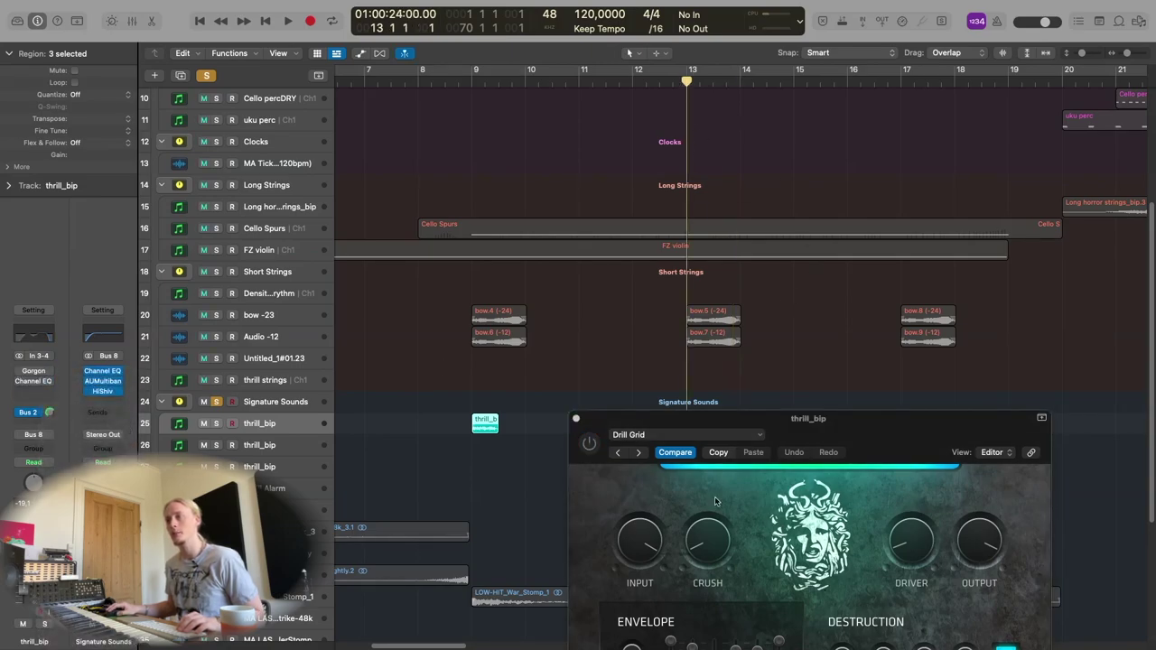
pyautogui.moveTo(830, 435); pyautogui.dragTo(771, 485)
pyautogui.press('space')
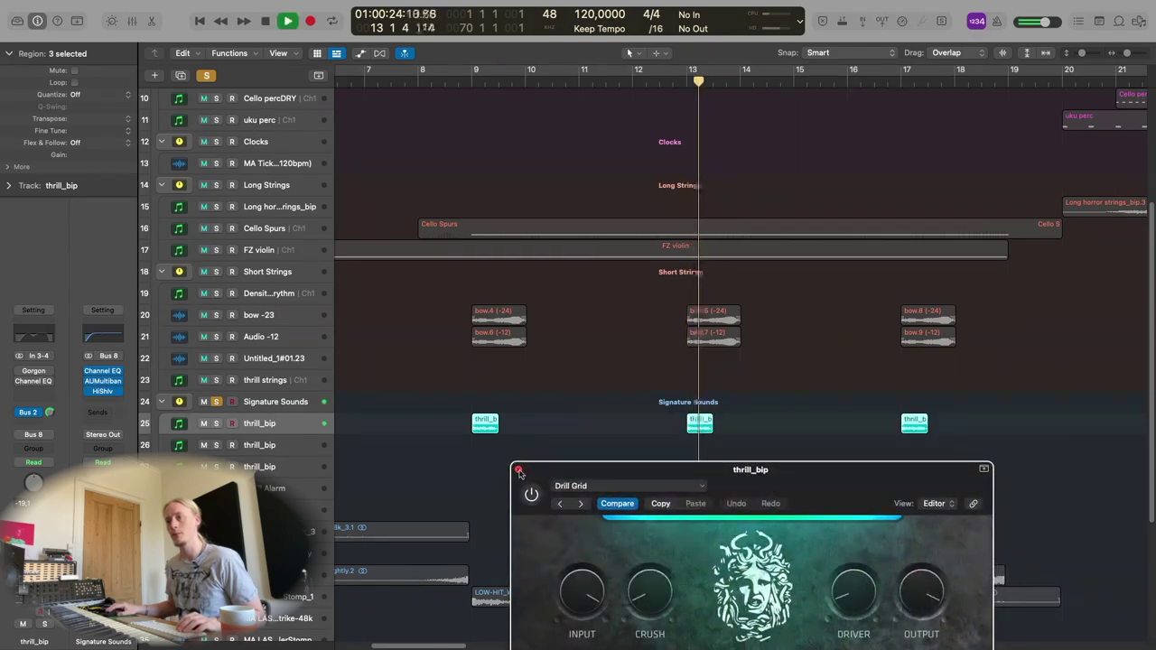
pyautogui.click(519, 468)
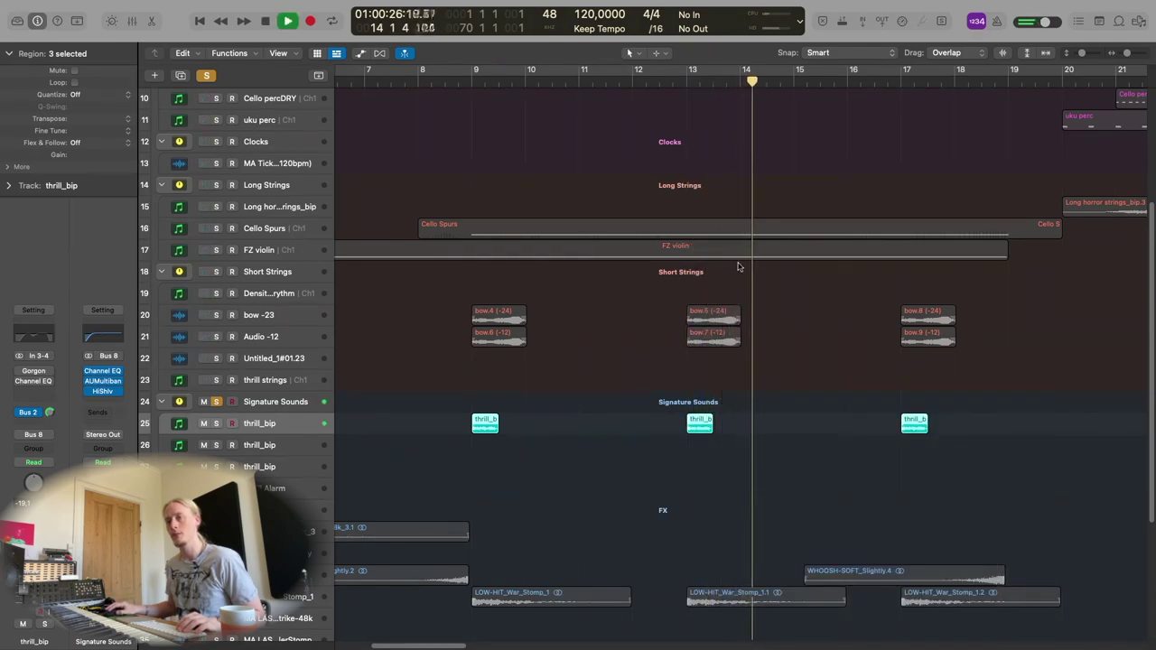
pyautogui.press('space')
pyautogui.click(688, 89)
pyautogui.press('space')
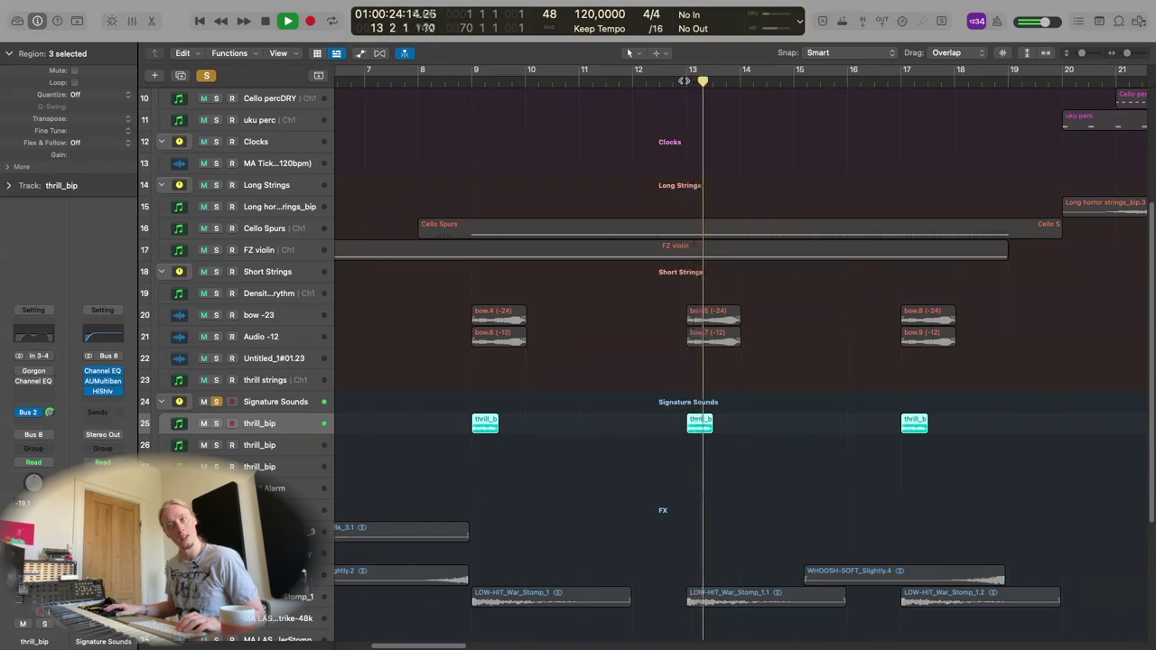
pyautogui.press('space')
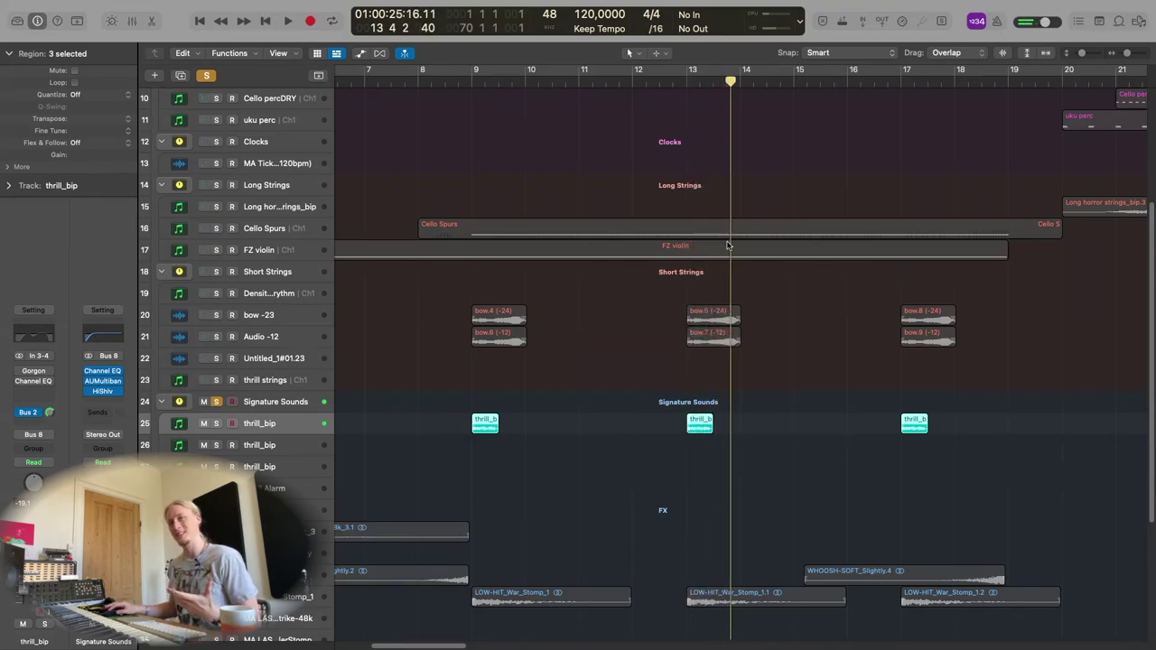
# Re-enable Gorgon and Channel EQ on thrill_bip track 25 and play the processed sound from bar 13 for comparison.
pyautogui.click(19, 372)
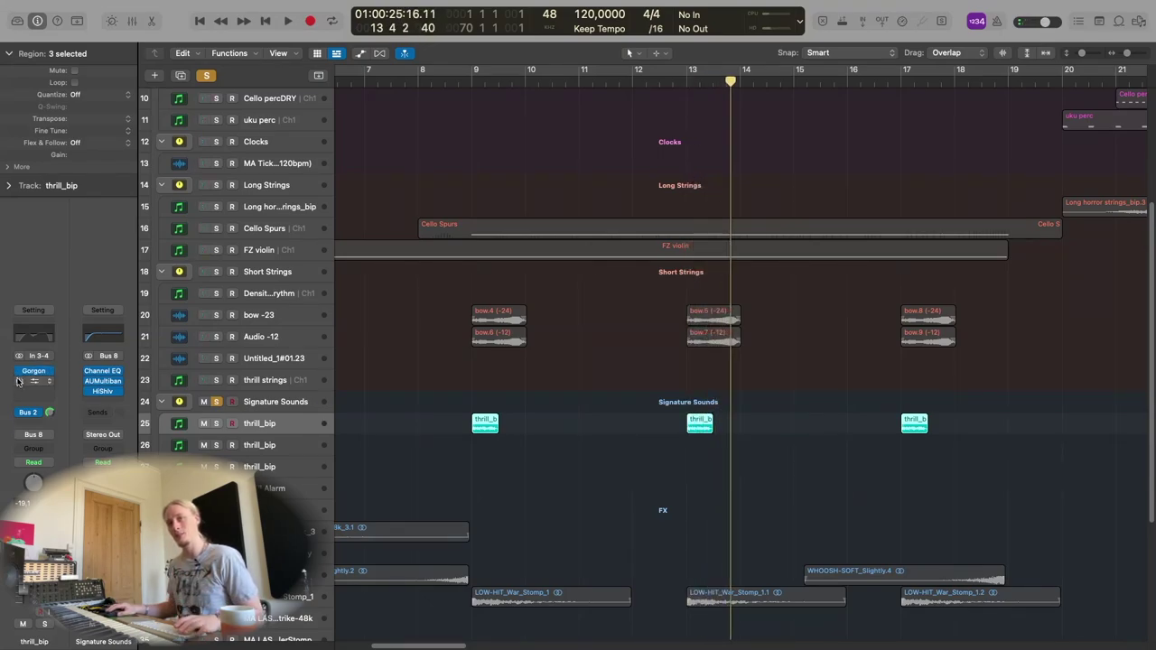
pyautogui.click(19, 382)
pyautogui.click(689, 90)
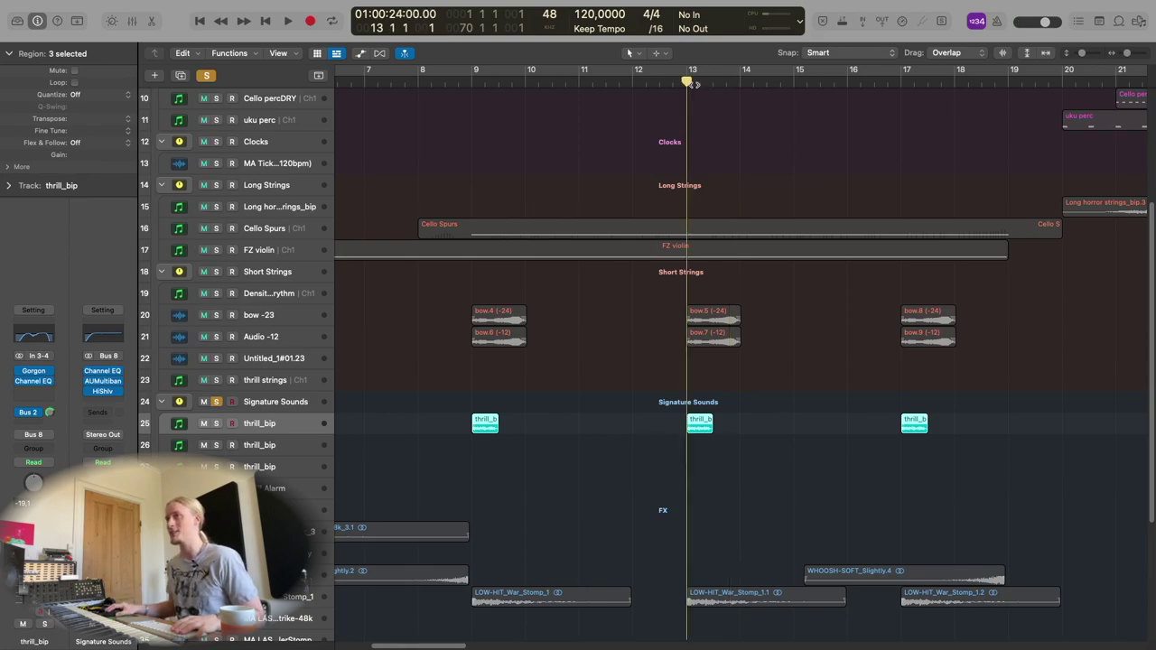
pyautogui.press('space')
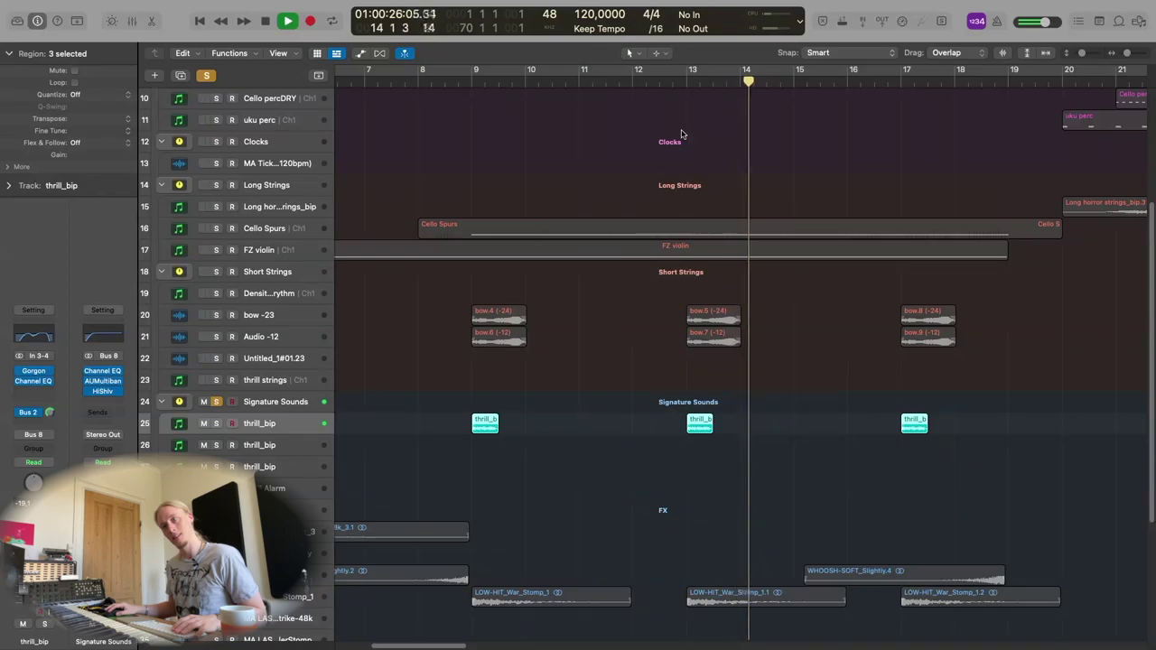
pyautogui.press('space')
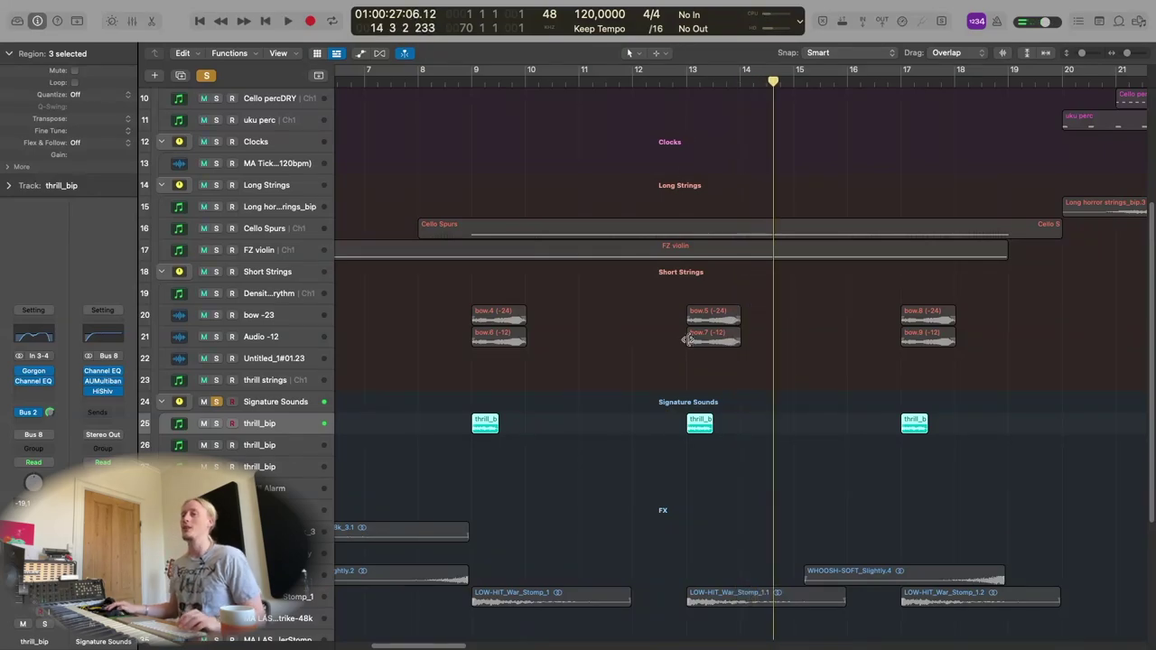
# Turn off solo on the Signature Sounds track stack and return to a wider view of the arrangement.
pyautogui.scroll(-2, 685, 334)
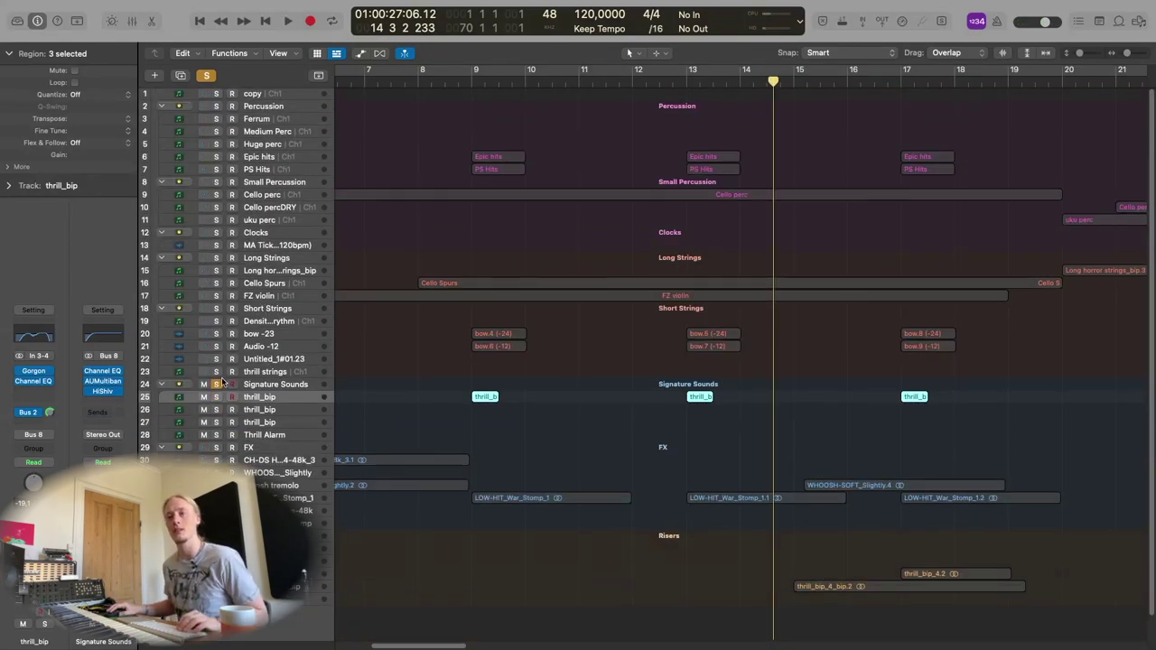
pyautogui.click(223, 385)
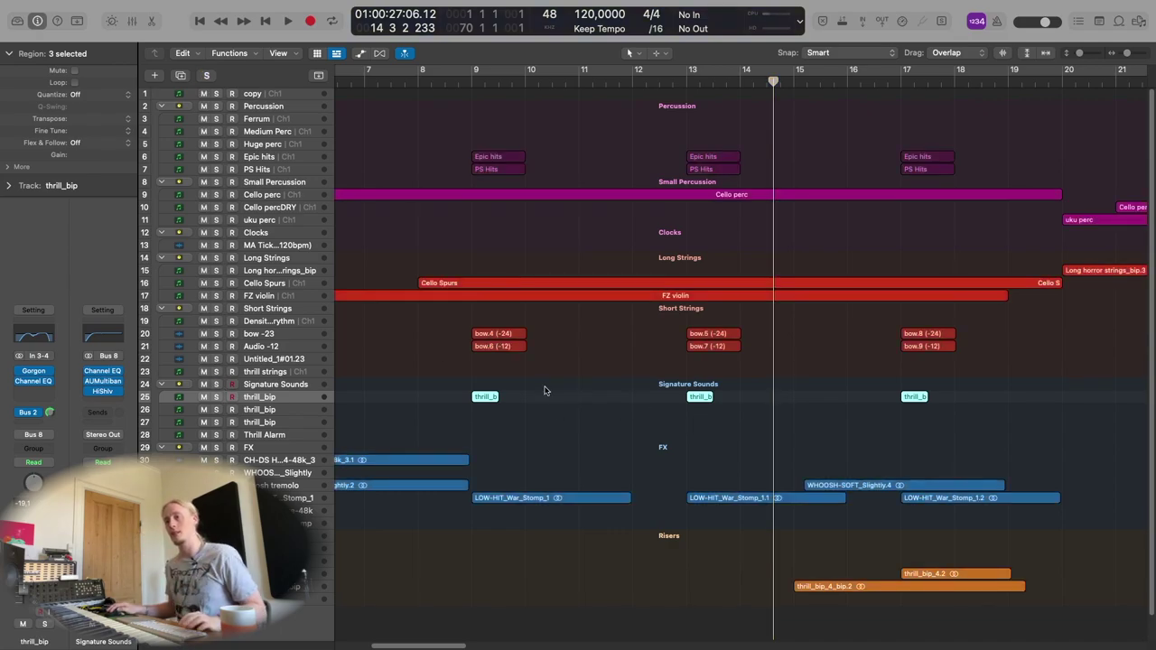
pyautogui.press('super+Left')
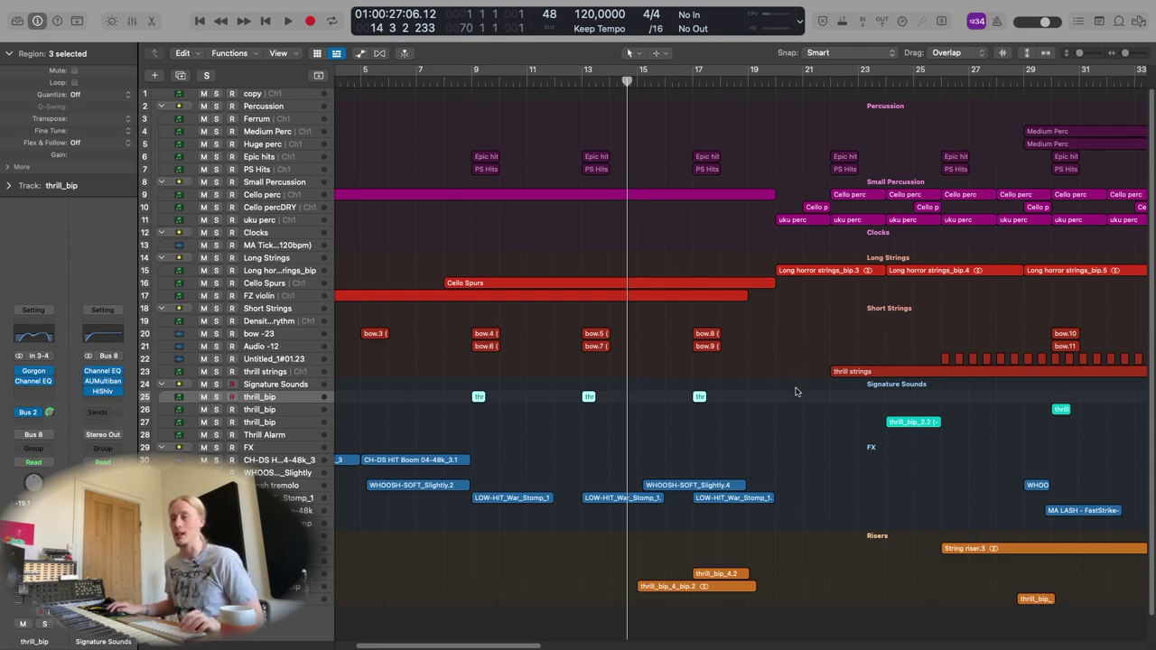
# Solo thrill_bip track 27 and listen to its processed sound from bar 24.
pyautogui.hscroll(3, 795, 391)
pyautogui.hscroll(3, 781, 371)
pyautogui.press('super+Down')
pyautogui.press('super+Down')
pyautogui.hscroll(12, 781, 369)
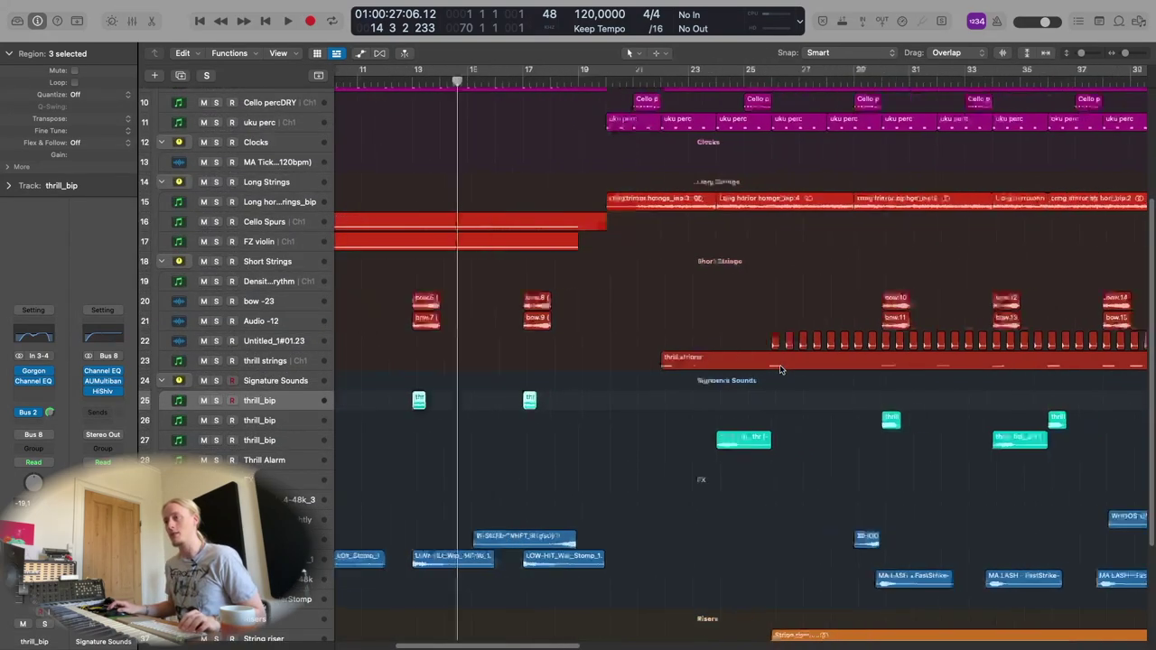
pyautogui.press('super+Down')
pyautogui.hscroll(-5, 582, 374)
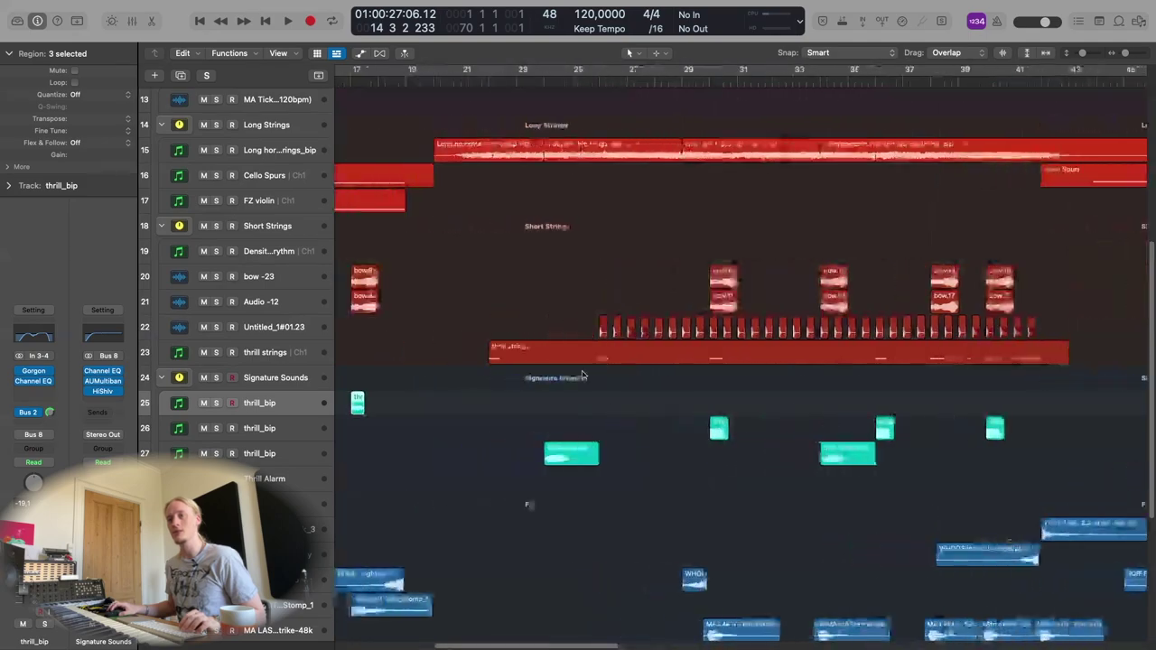
pyautogui.click(297, 451)
pyautogui.press('s')
pyautogui.click(584, 82)
pyautogui.press('space')
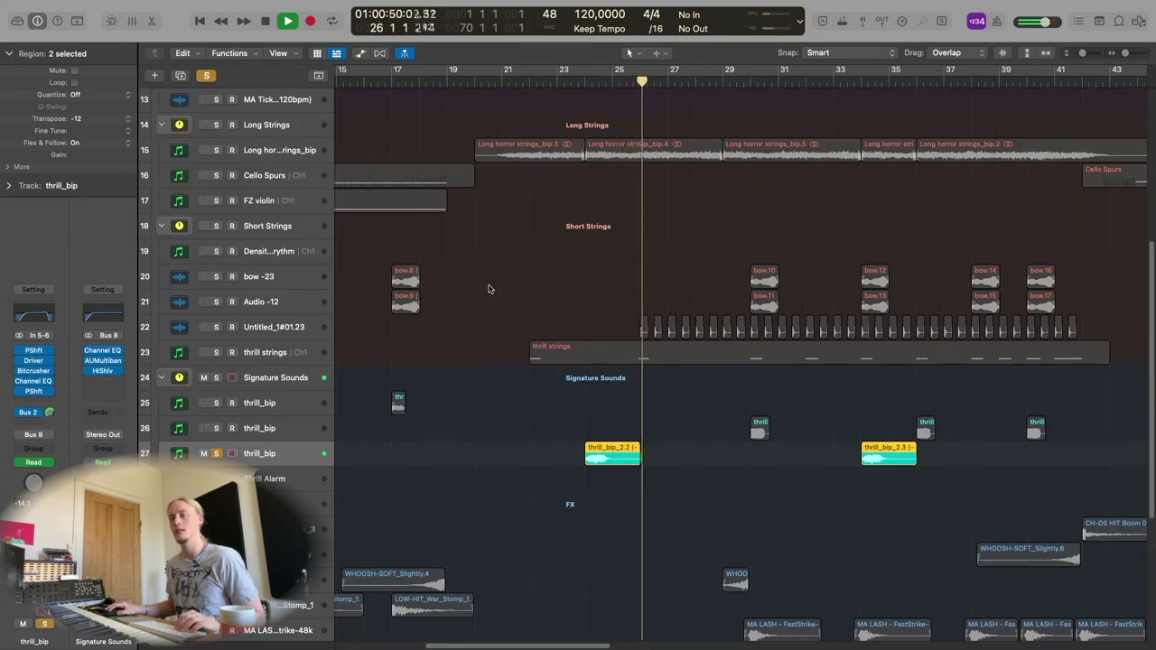
pyautogui.press('space')
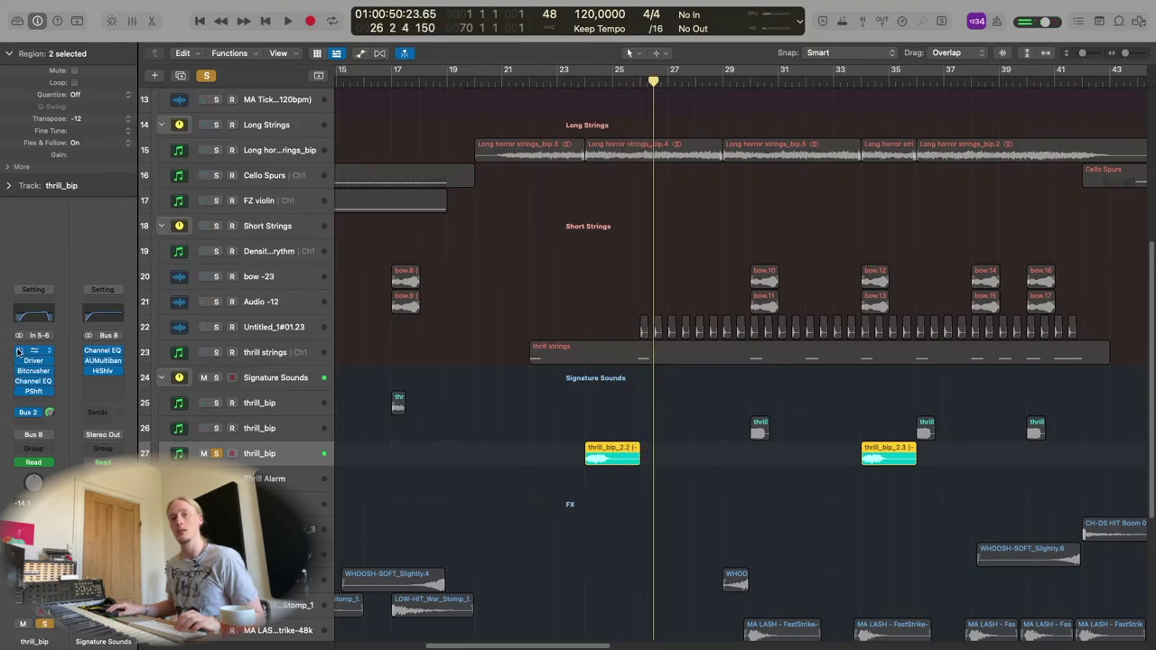
# Bypass all five plug-ins on thrill_bip track 27, listen to the unprocessed sound from bar 24, and re-enable them.
pyautogui.moveTo(18, 350); pyautogui.dragTo(19, 394)
pyautogui.hotkey('shift', 'Return')
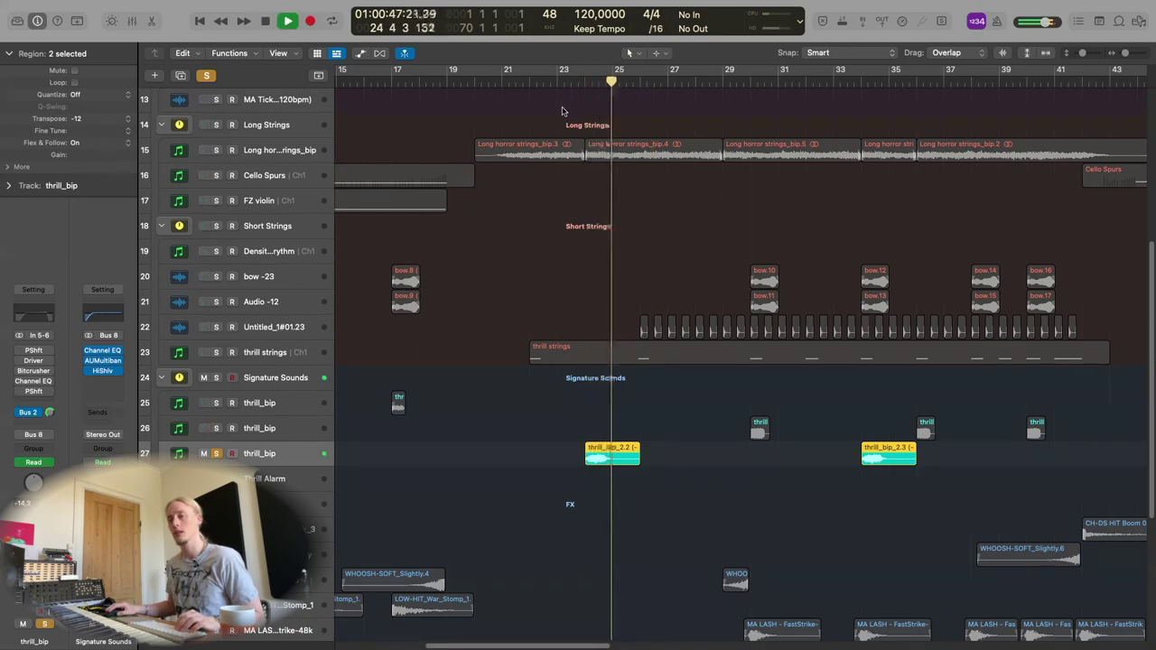
pyautogui.press('space')
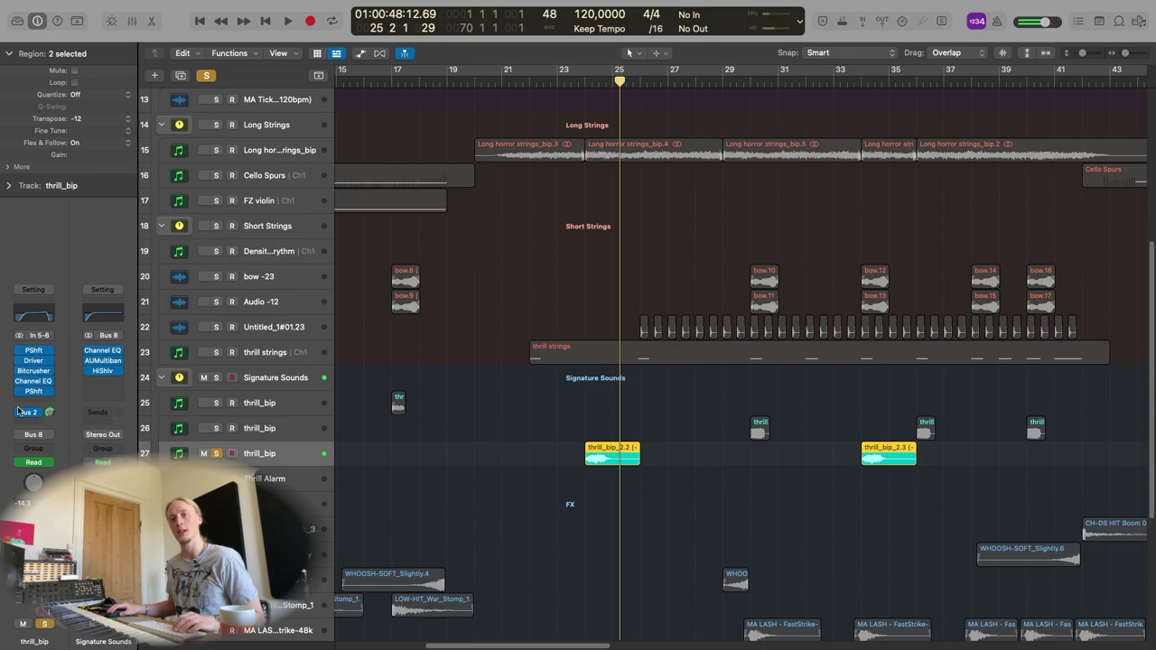
# Examine the waveform of the thrill_bip_2.2 region on track 27 up close.
pyautogui.hscroll(1, 520, 479)
pyautogui.press('super+Down')
pyautogui.press('super+Down')
pyautogui.press('super+Down')
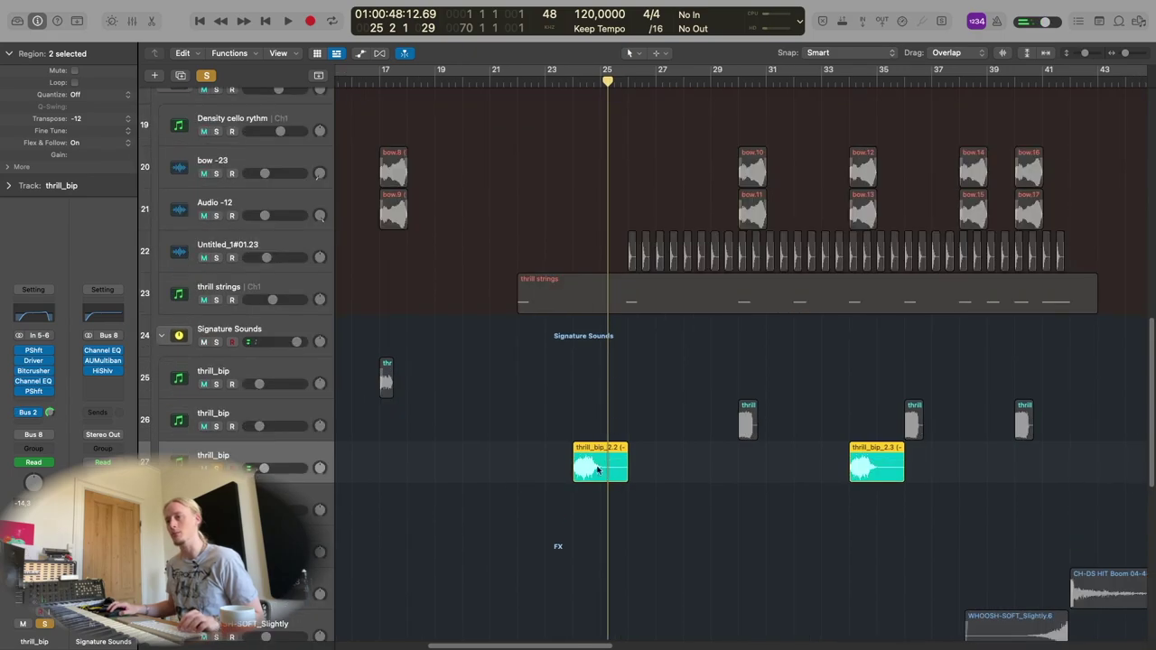
pyautogui.press('super+Right')
pyautogui.press('super+Right')
pyautogui.press('super+Right')
pyautogui.press('super+Right')
pyautogui.press('super+Left')
pyautogui.press('super+Left')
pyautogui.press('super+Left')
pyautogui.press('super+Left')
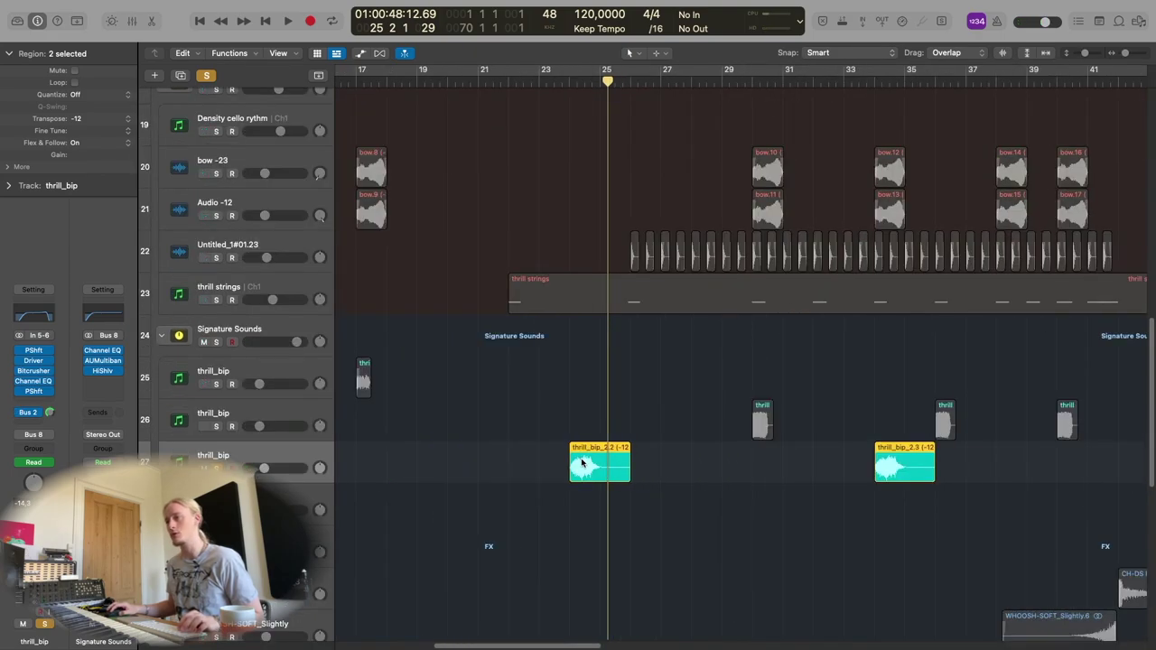
# Switch the solo from thrill_bip track 27 to thrill_bip track 26 and play its sound from bar 30.
pyautogui.press('s')
pyautogui.click(256, 408)
pyautogui.press('s')
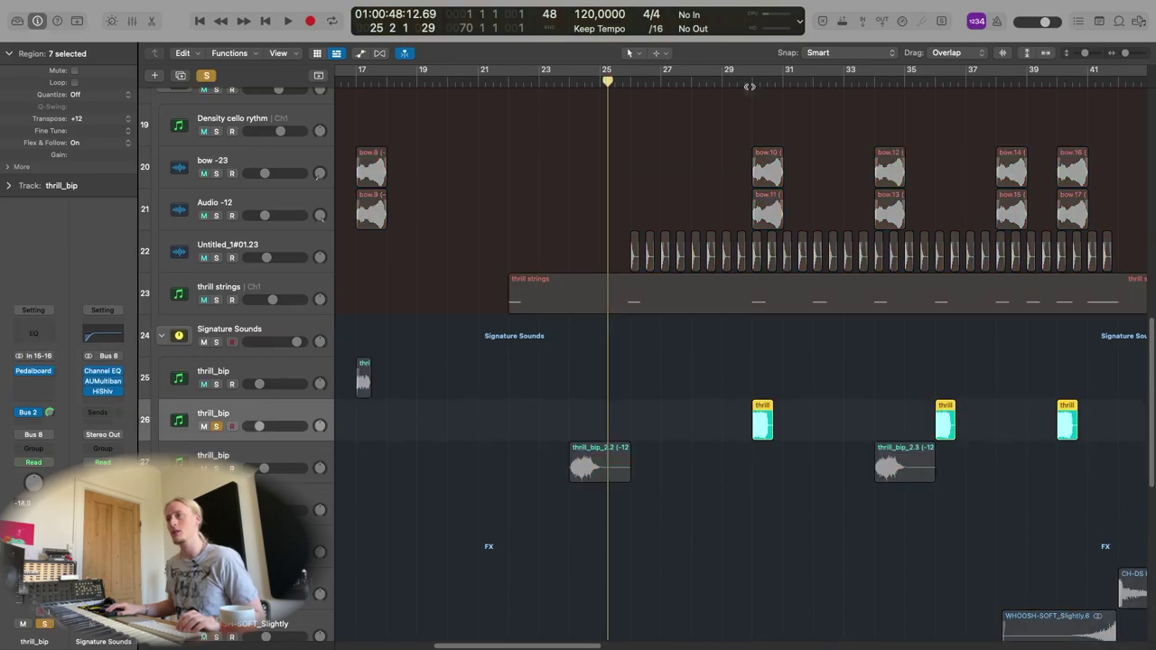
pyautogui.click(751, 83)
pyautogui.press('space')
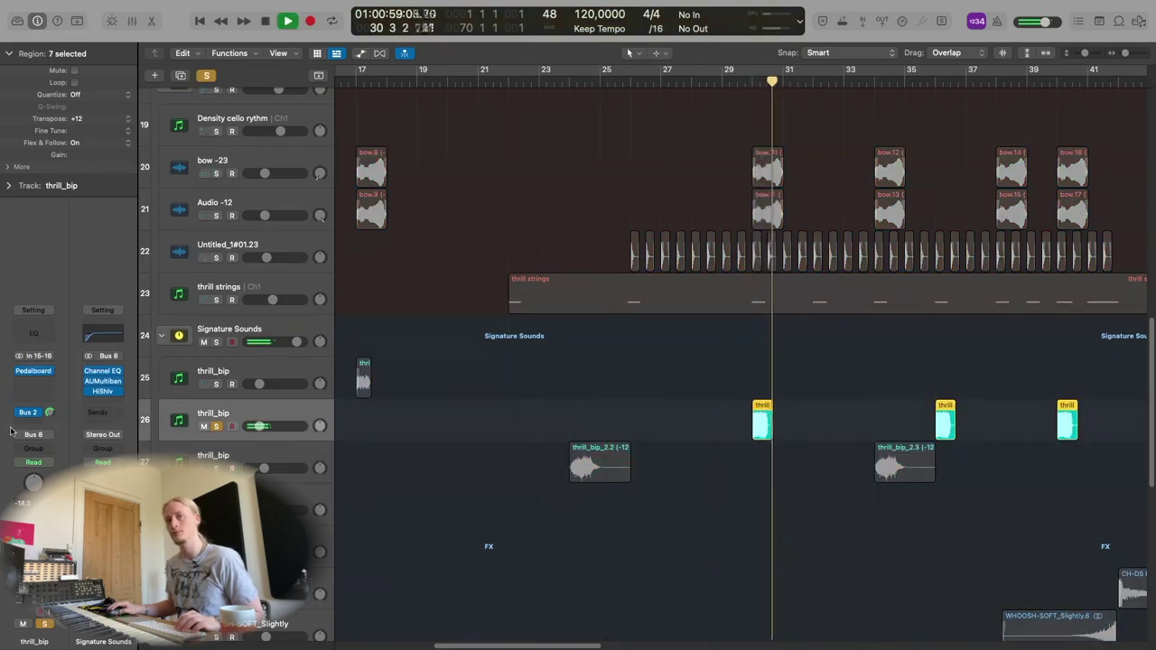
pyautogui.press('space')
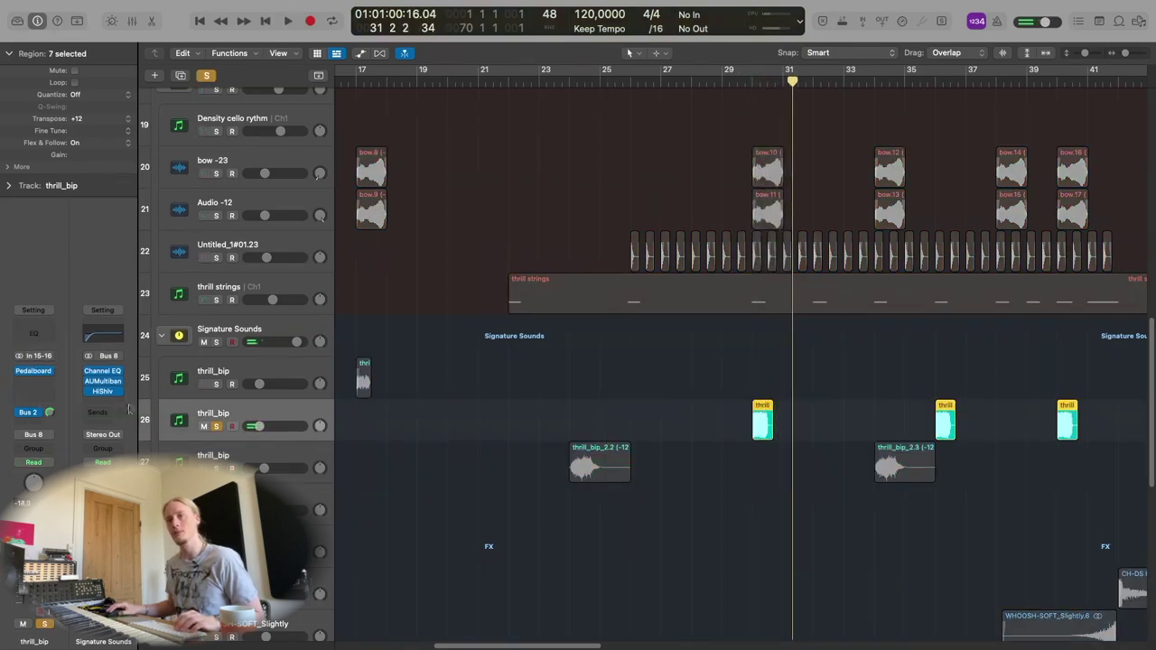
# Open the Pedalboard plug-in on thrill_bip track 26, examine its fuzz pedals, and close its window.
pyautogui.click(34, 373)
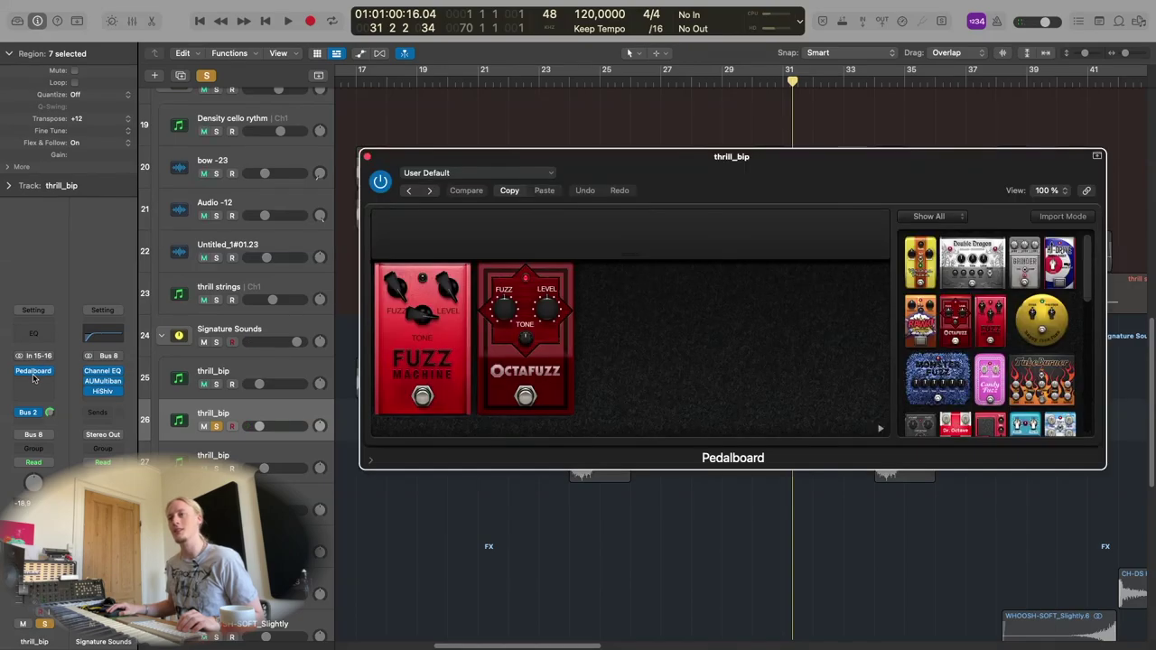
pyautogui.moveTo(652, 164); pyautogui.dragTo(526, 312)
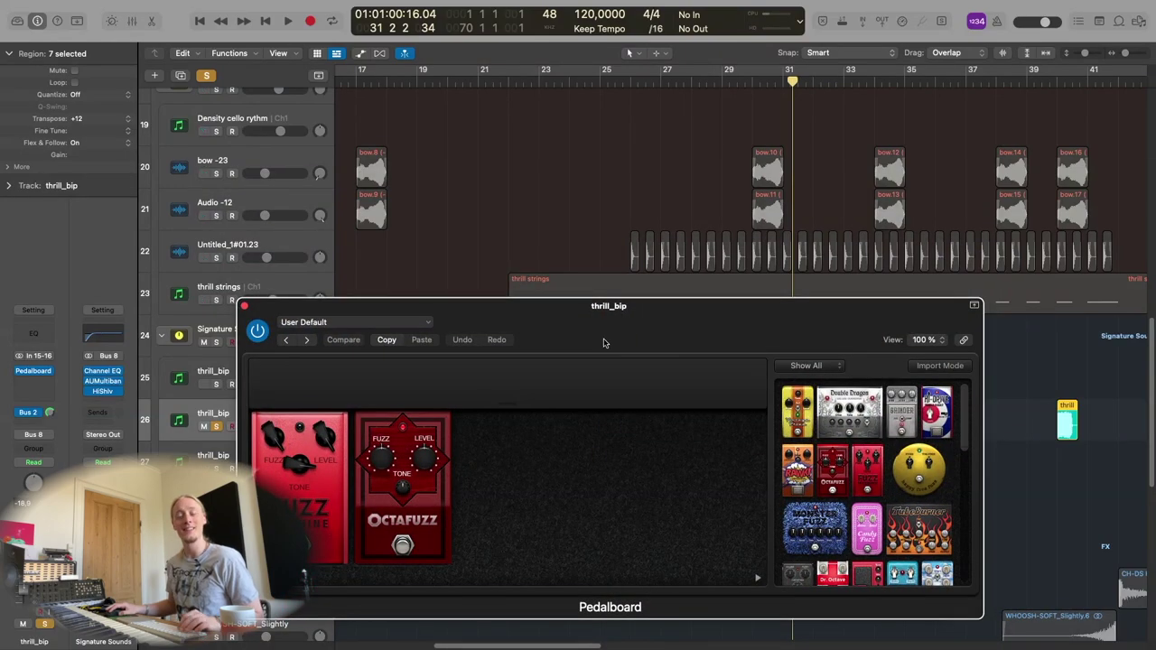
pyautogui.moveTo(605, 341); pyautogui.dragTo(677, 303)
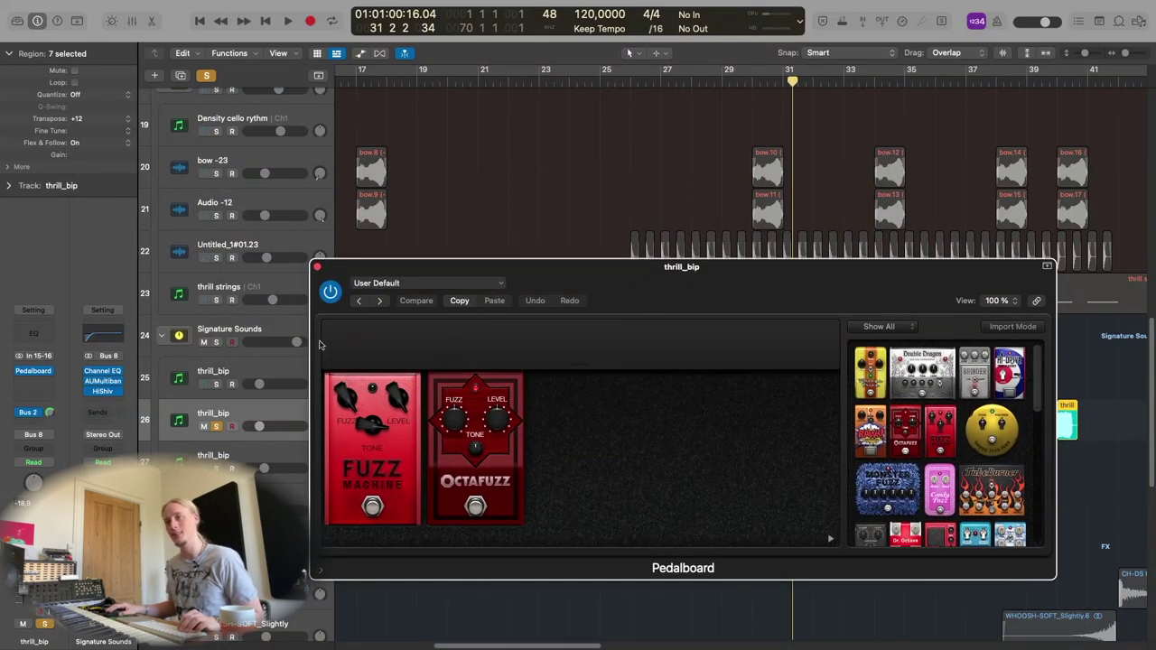
pyautogui.click(316, 266)
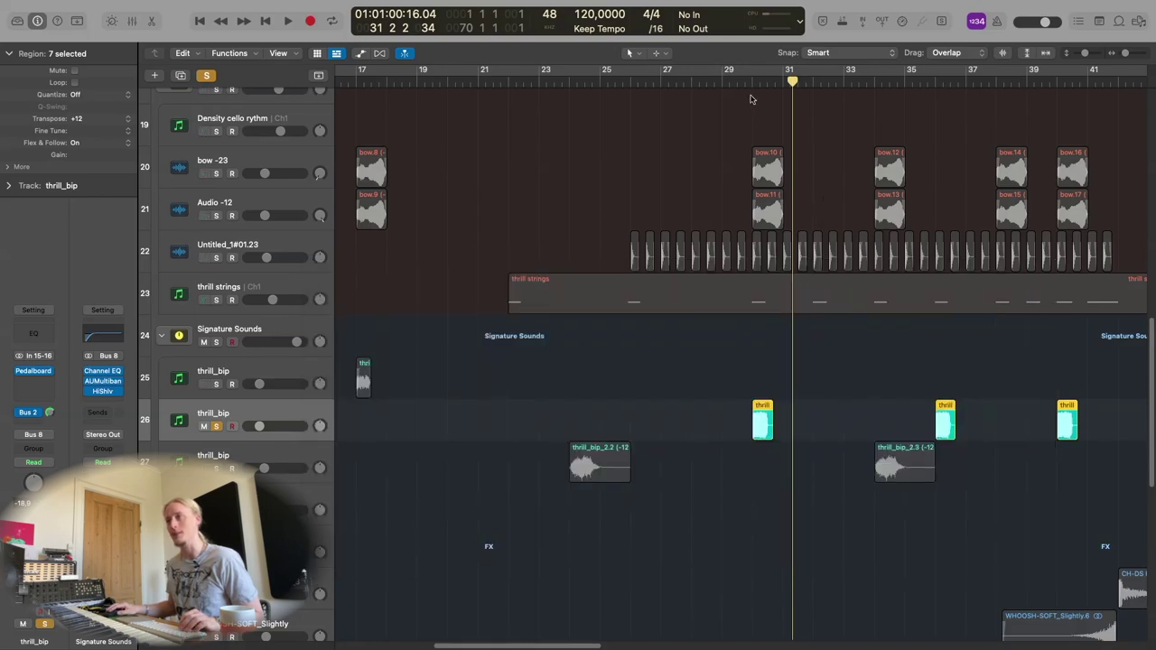
# Play thrill_bip track 26 from bar 30 with Pedalboard active, then bypass the plug-in and replay from bar 30.
pyautogui.click(750, 94)
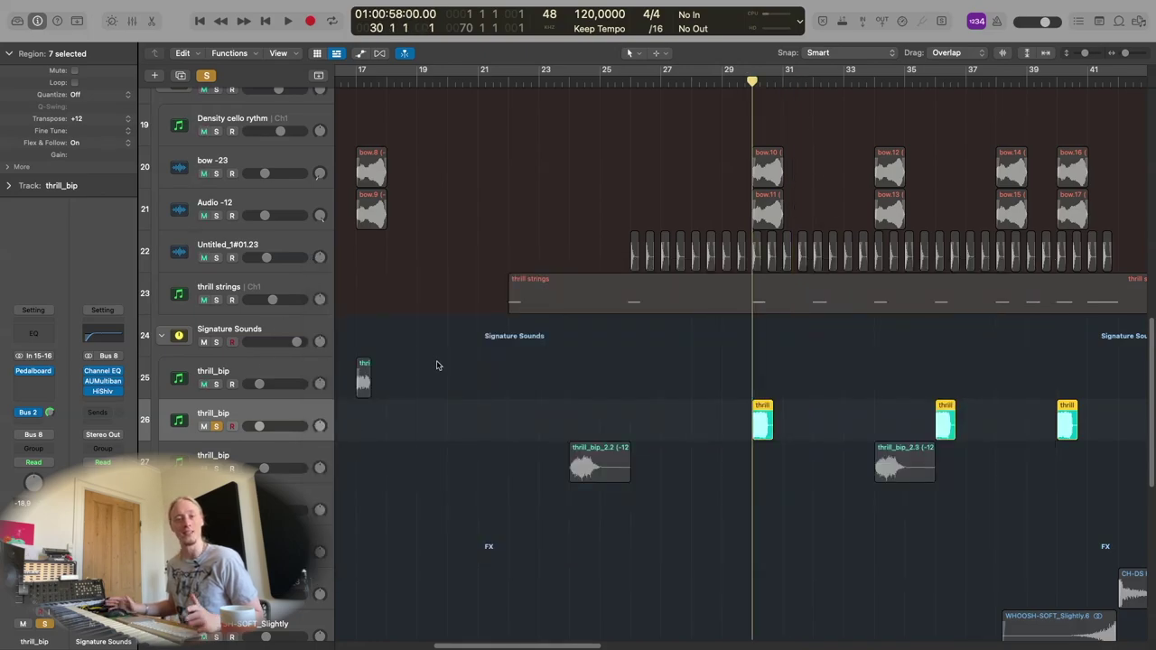
pyautogui.press('space')
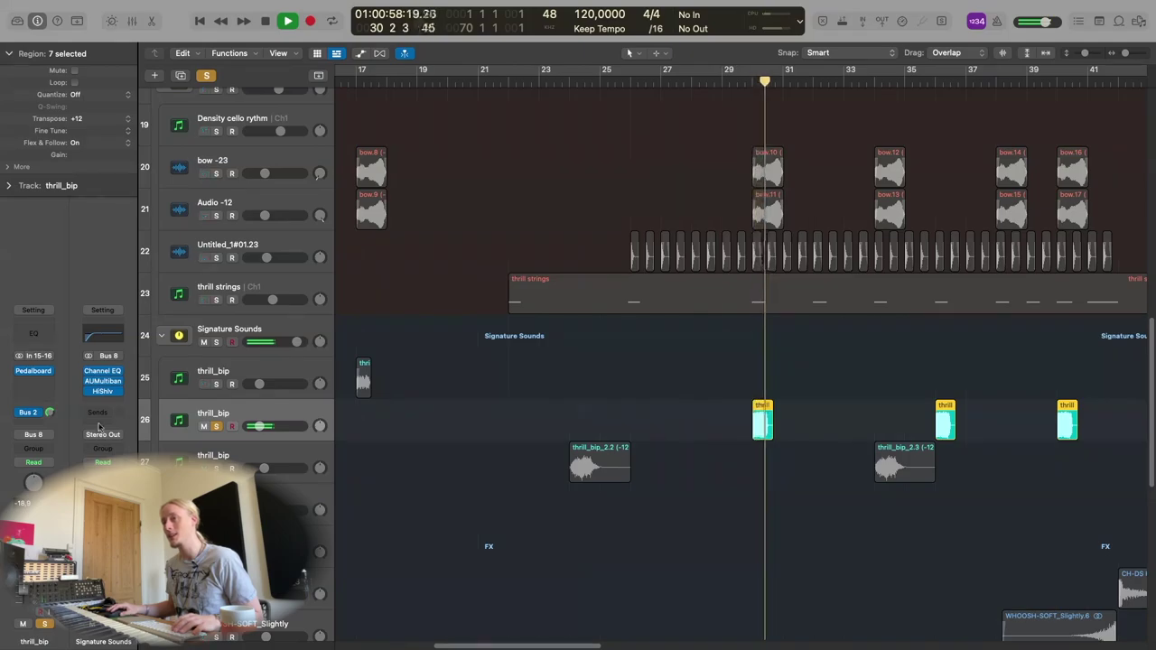
pyautogui.press('space')
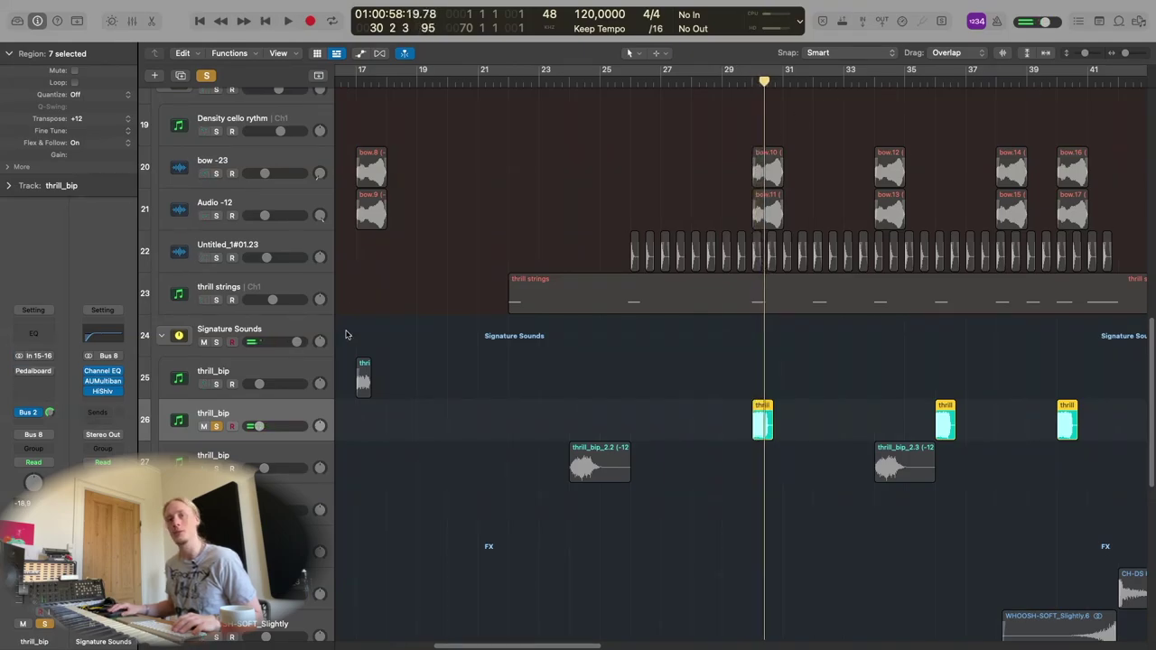
pyautogui.click(752, 87)
pyautogui.press('space')
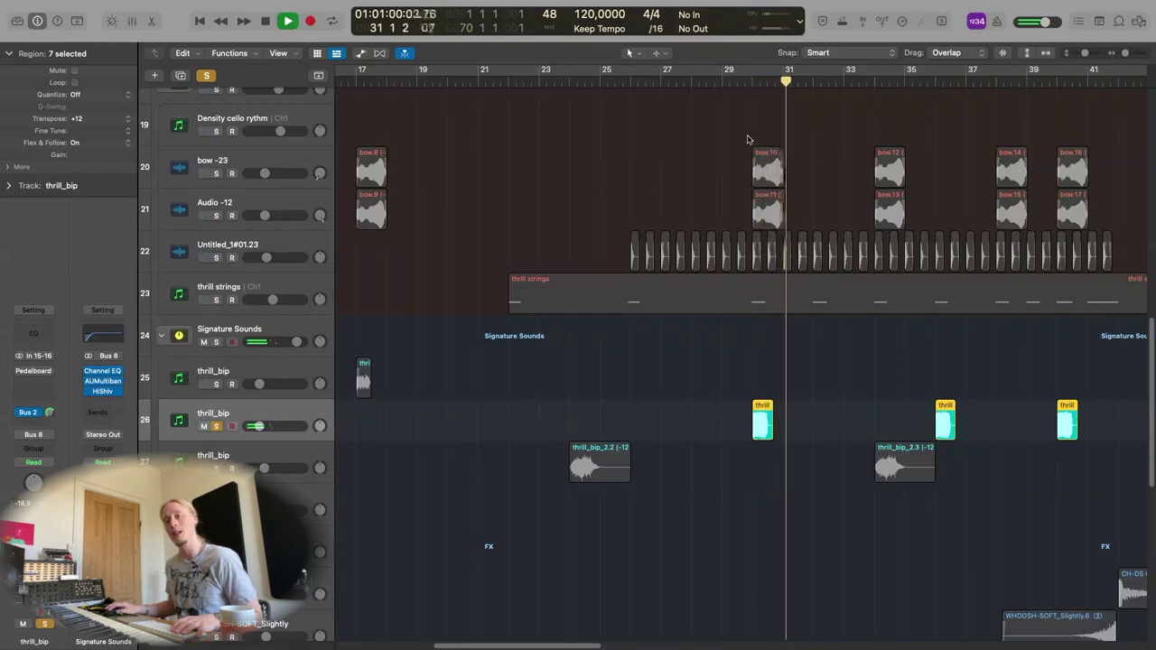
pyautogui.press('space')
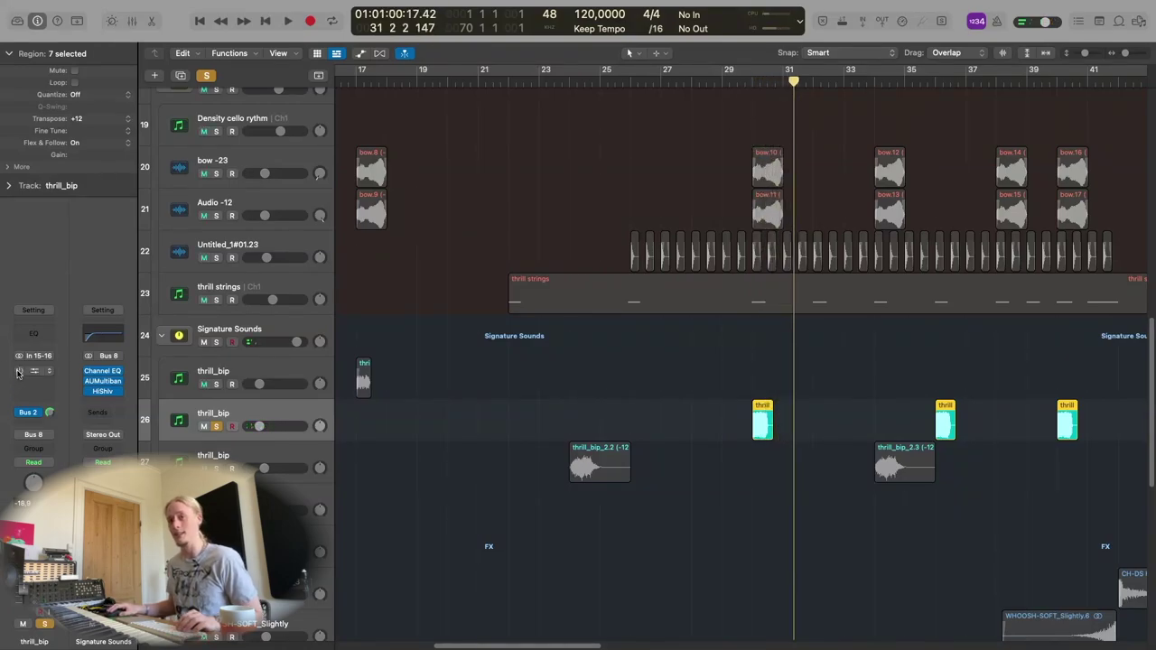
# Re-enable Pedalboard and turn off solo on thrill_bip track 26.
pyautogui.click(18, 373)
pyautogui.press('s')
pyautogui.press('super+Left')
pyautogui.press('super+Up')
pyautogui.press('super+Up')
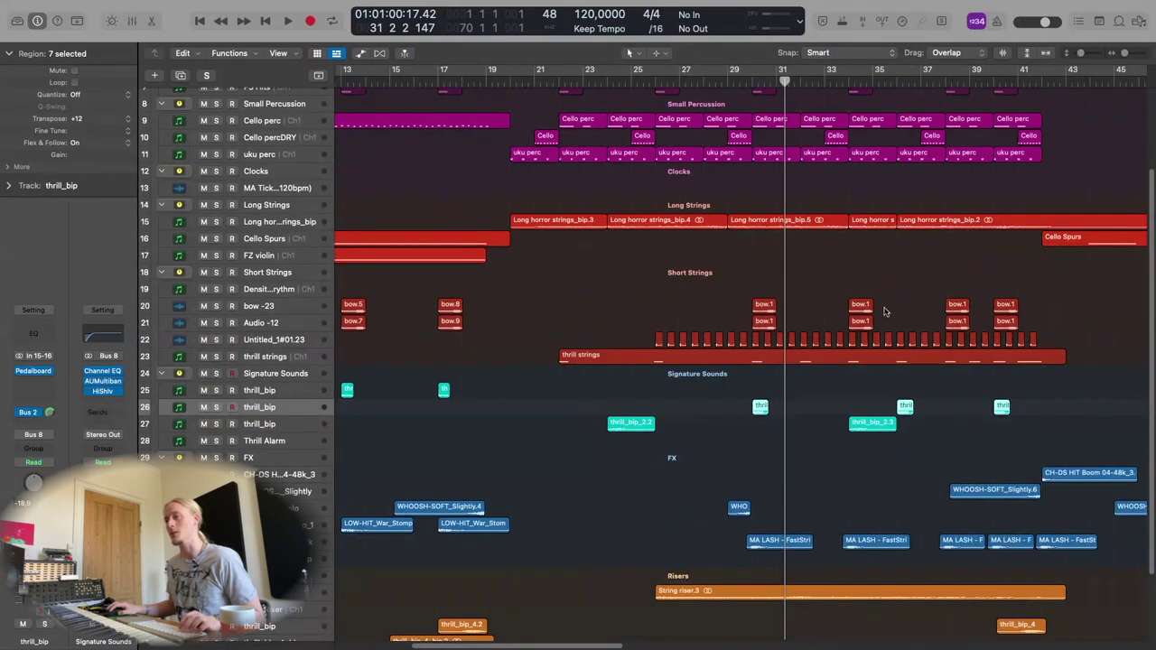
# Solo the Thrill Alarm track, play it briefly from bar 47, and turn its solo off.
pyautogui.hscroll(10, 858, 307)
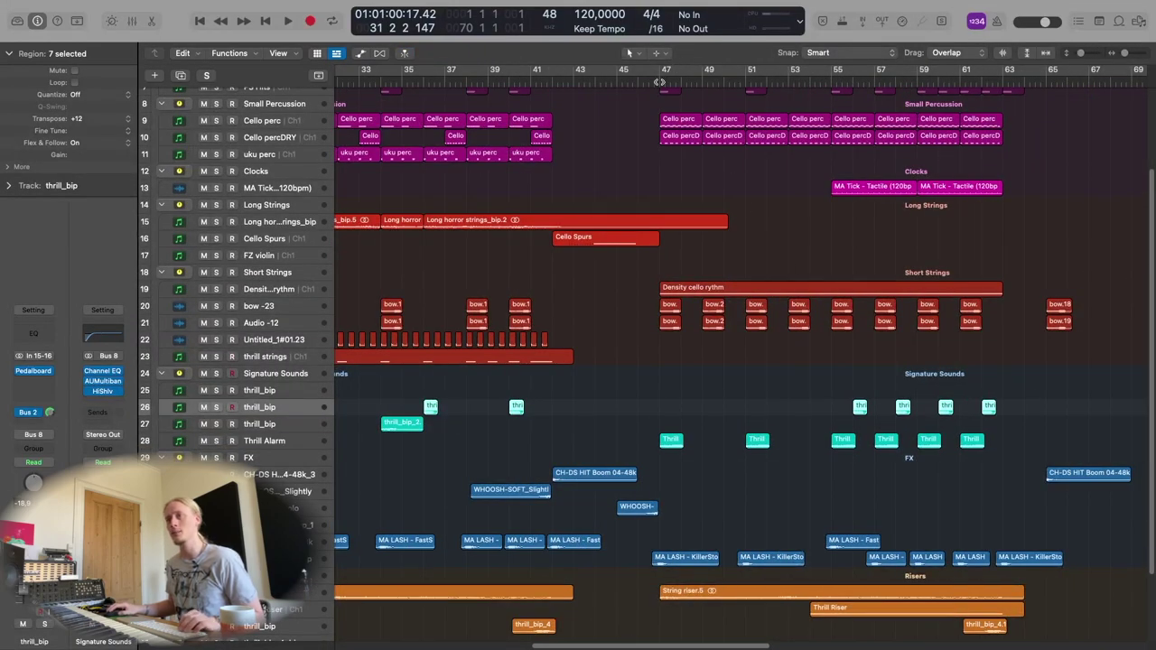
pyautogui.click(659, 83)
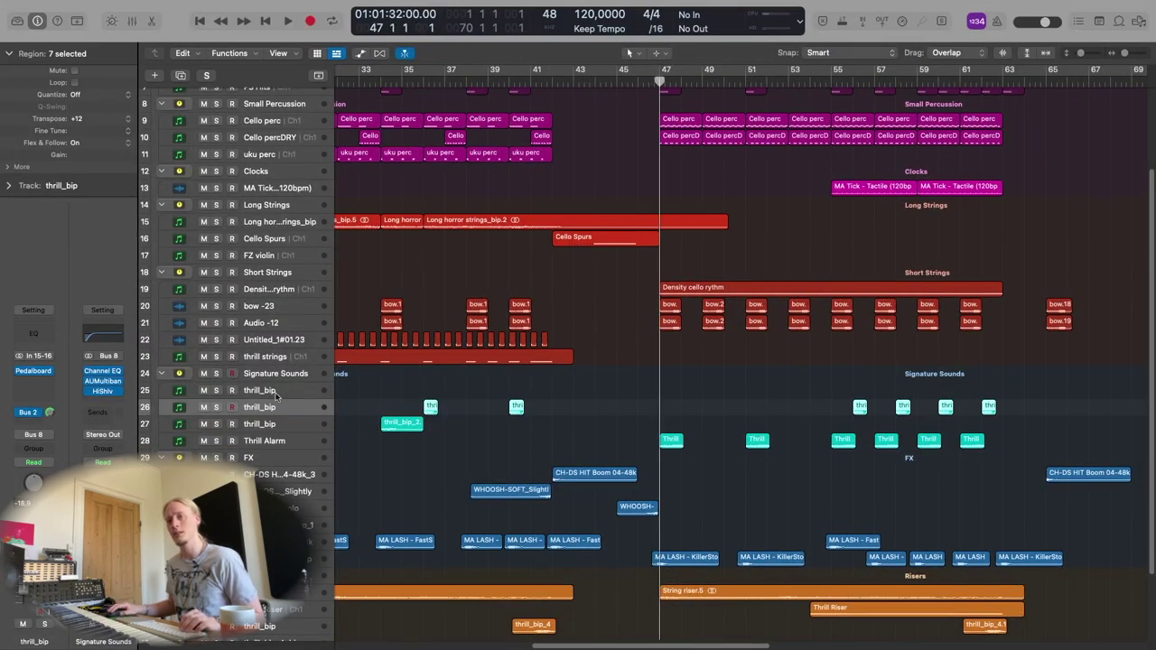
pyautogui.click(280, 439)
pyautogui.click(215, 440)
pyautogui.press('space')
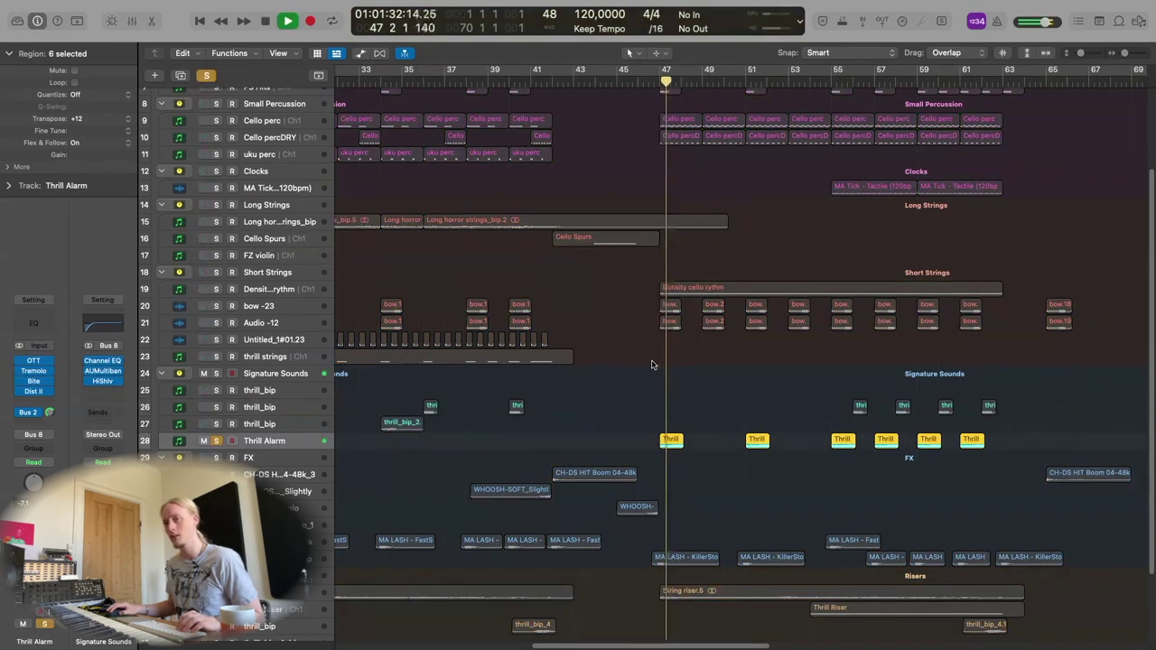
pyautogui.press('space')
pyautogui.press('s')
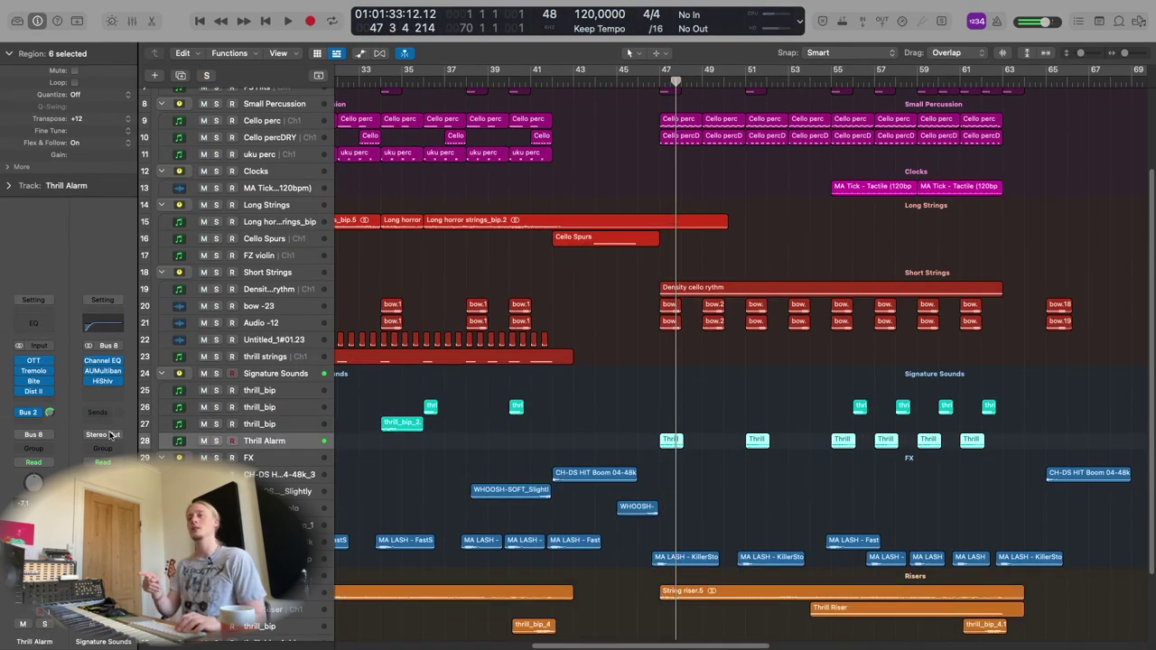
# Solo the Thrill Alarm track again and replay its processed sound from bar 47.
pyautogui.press('super+Down')
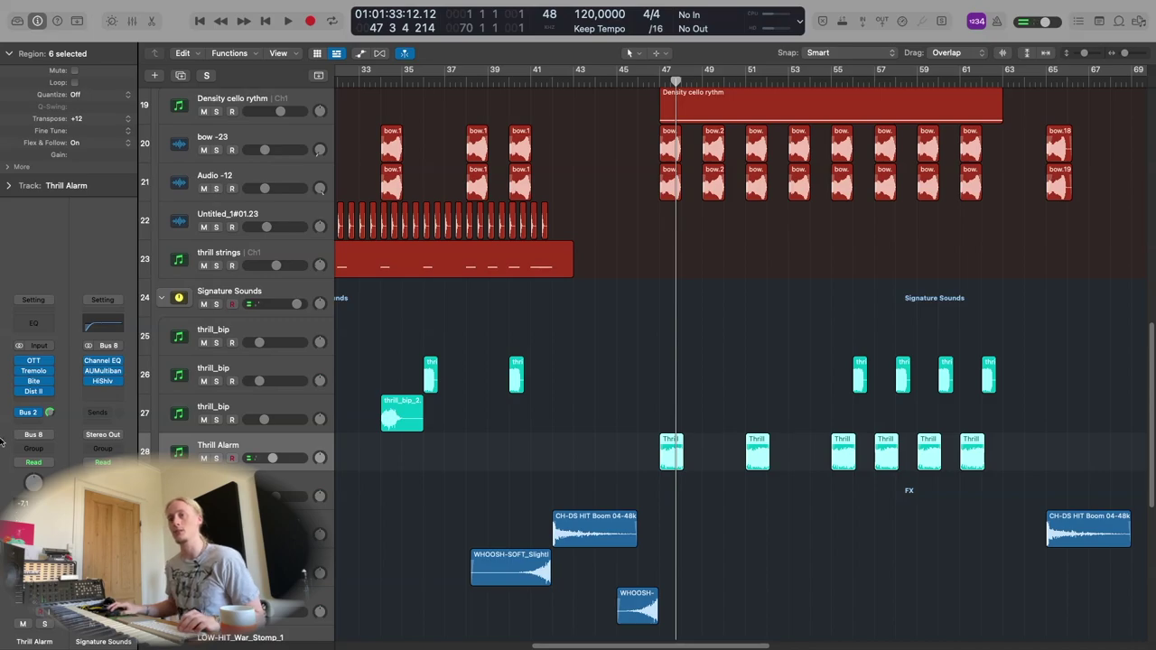
pyautogui.hotkey('ctrl', 's')
pyautogui.click(664, 81)
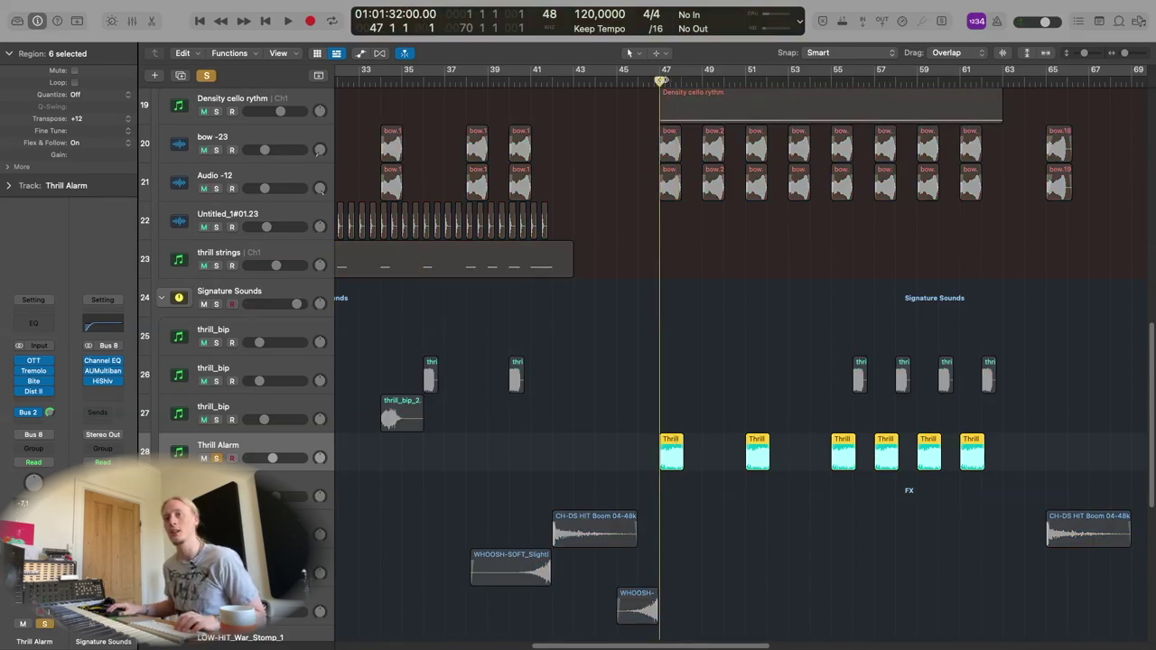
pyautogui.press('space')
pyautogui.press('space')
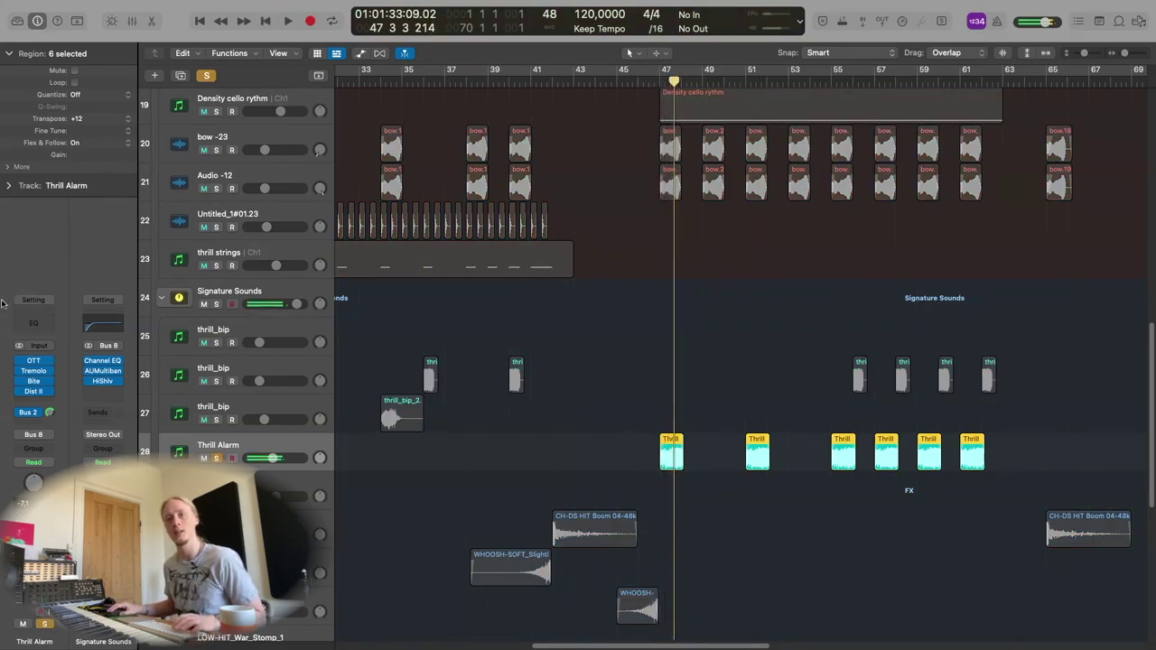
# Bypass OTT, Tremolo, Bite and Dist II on the Thrill Alarm track and listen to the unprocessed sound from bar 47.
pyautogui.moveTo(20, 361); pyautogui.dragTo(19, 390)
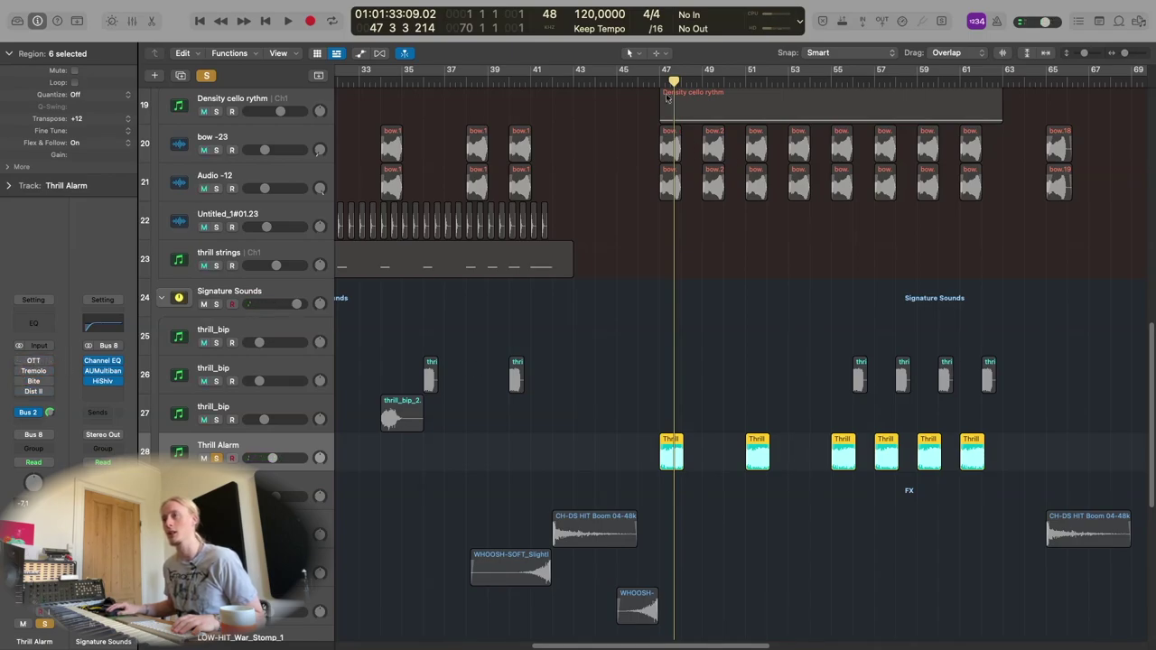
pyautogui.click(660, 83)
pyautogui.press('space')
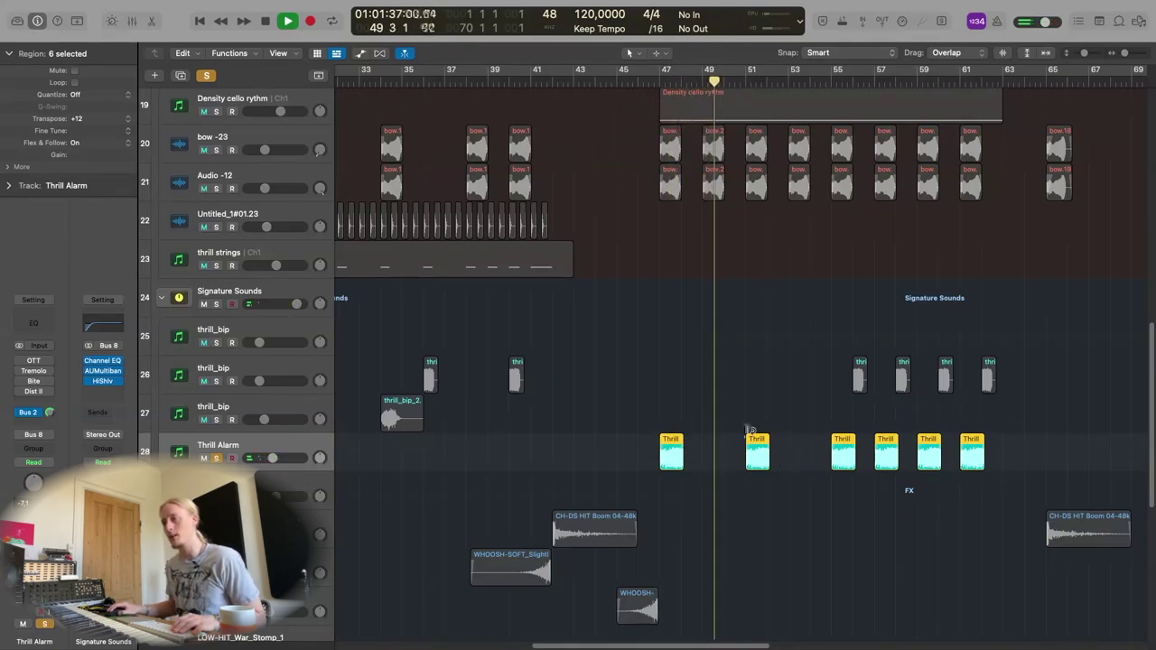
pyautogui.press('space')
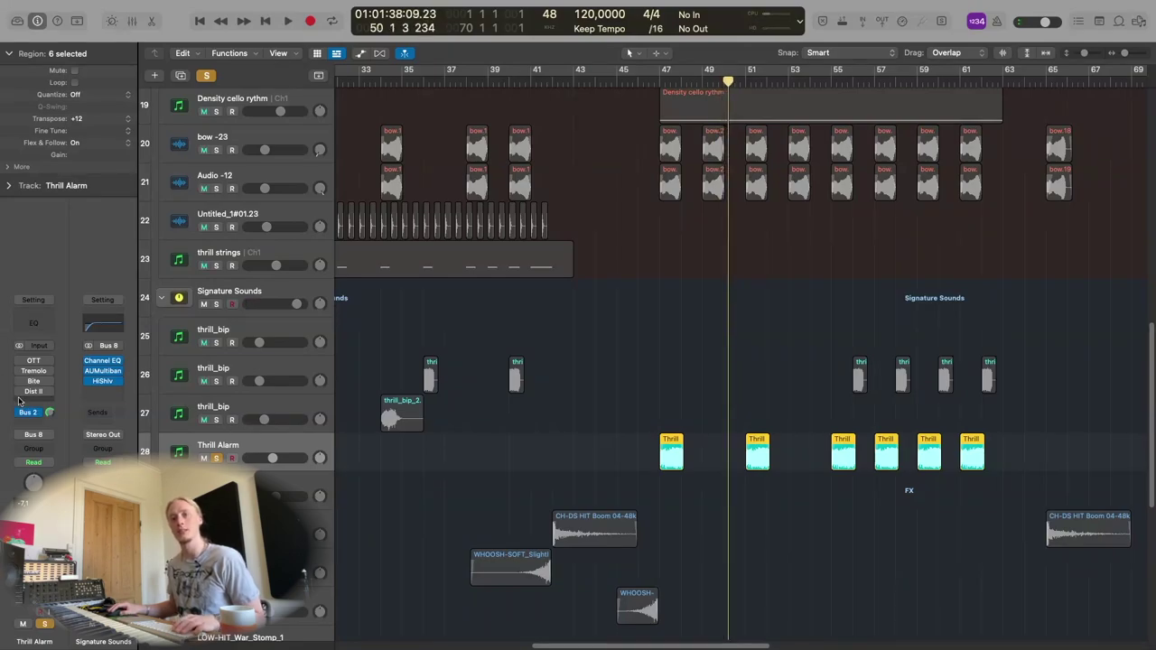
# Re-enable OTT, Tremolo, Bite and Dist II on the Thrill Alarm track and play the processed sound from bar 51.
pyautogui.moveTo(20, 361); pyautogui.dragTo(21, 393)
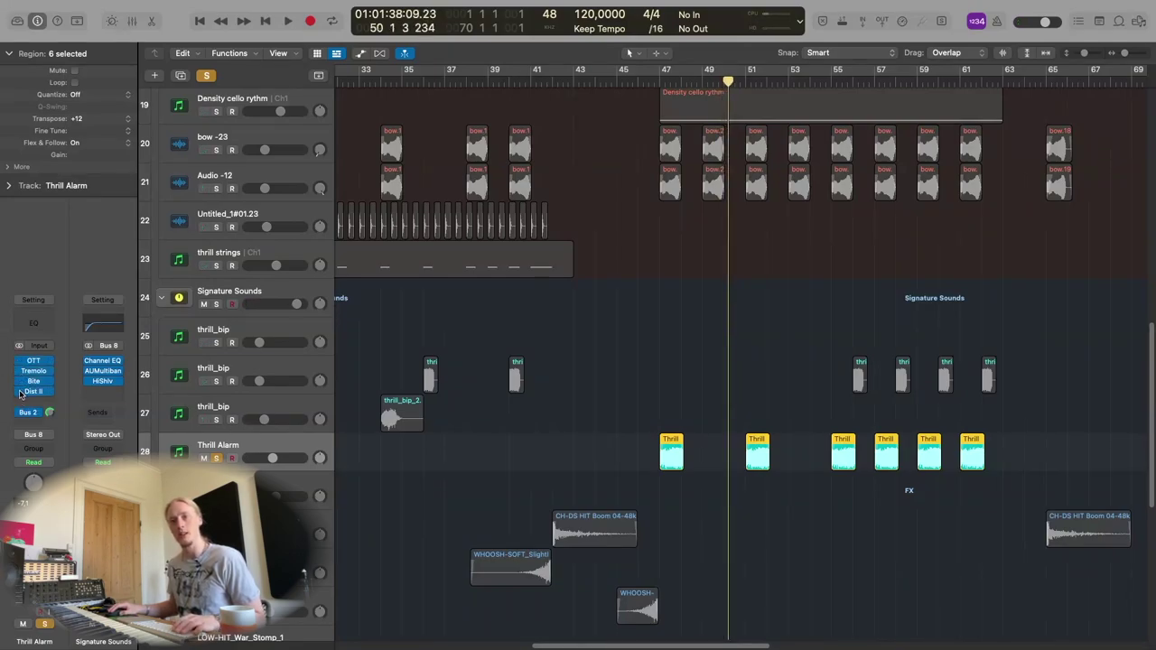
pyautogui.click(746, 82)
pyautogui.press('space')
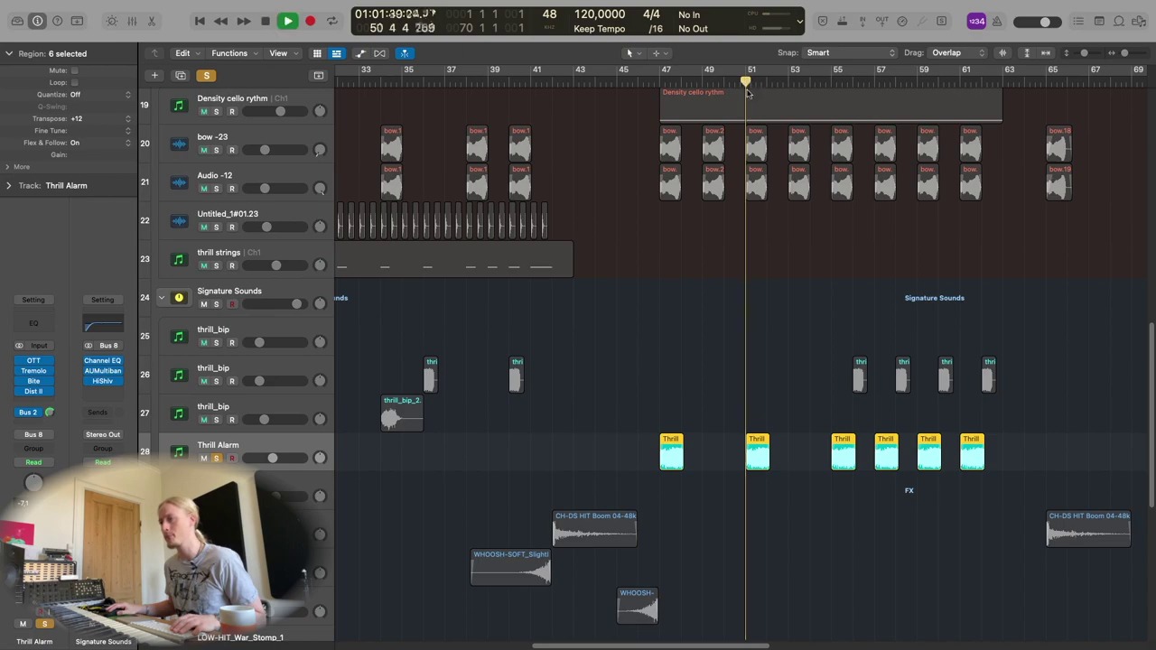
pyautogui.press('space')
# Turn off solo on the Thrill Alarm track and return to a wider view of the earlier arrangement.
pyautogui.press('s')
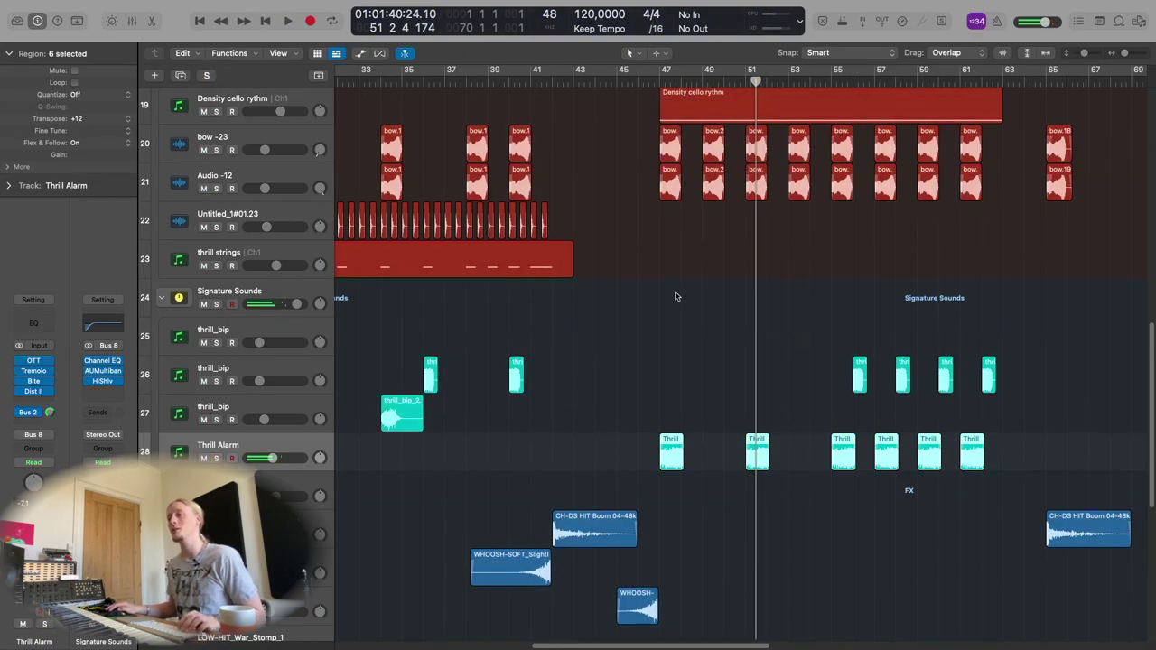
pyautogui.press('super+Left')
pyautogui.press('super+Up')
pyautogui.press('super+Up')
pyautogui.press('super+Up')
pyautogui.hscroll(-10, 678, 308)
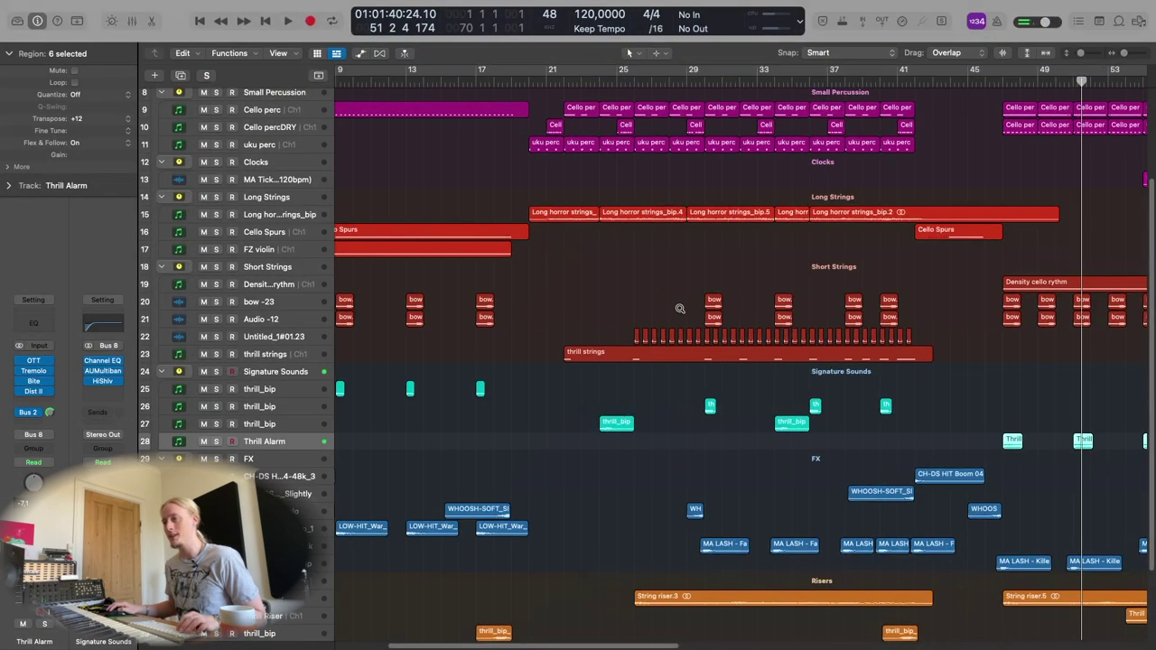
# Solo the FX track stack and listen to its effects from just before bar 30.
pyautogui.press('super+Up')
pyautogui.hscroll(7, 681, 310)
pyautogui.press('super+Left')
pyautogui.hscroll(-5, 676, 297)
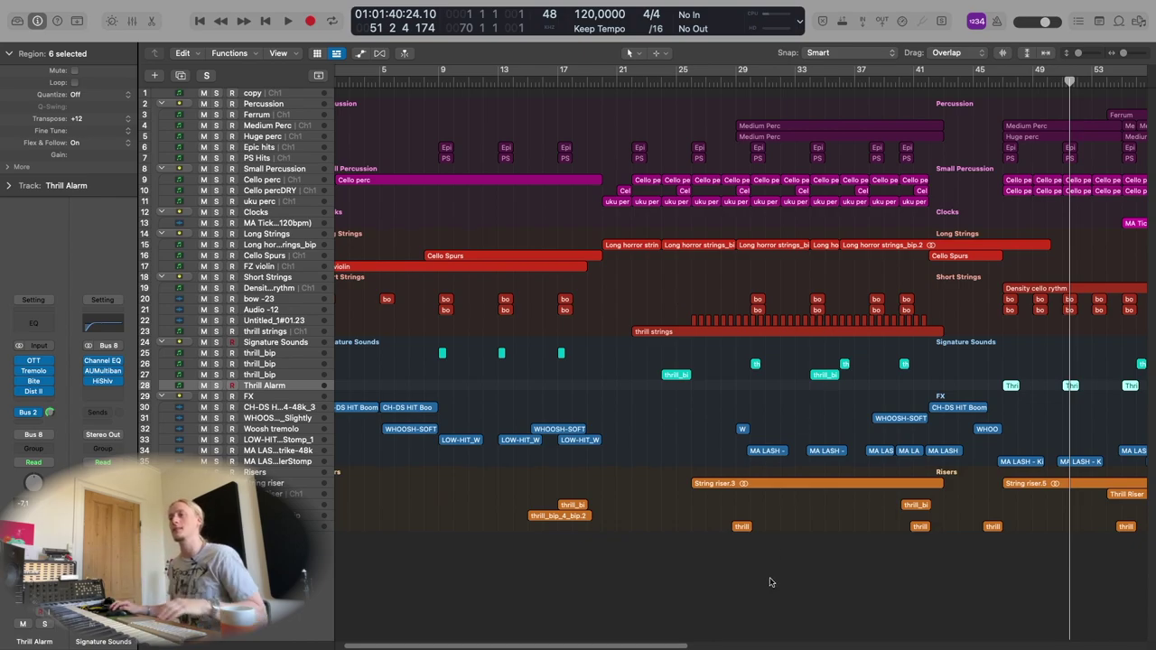
pyautogui.press('super+Down')
pyautogui.press('super+Down')
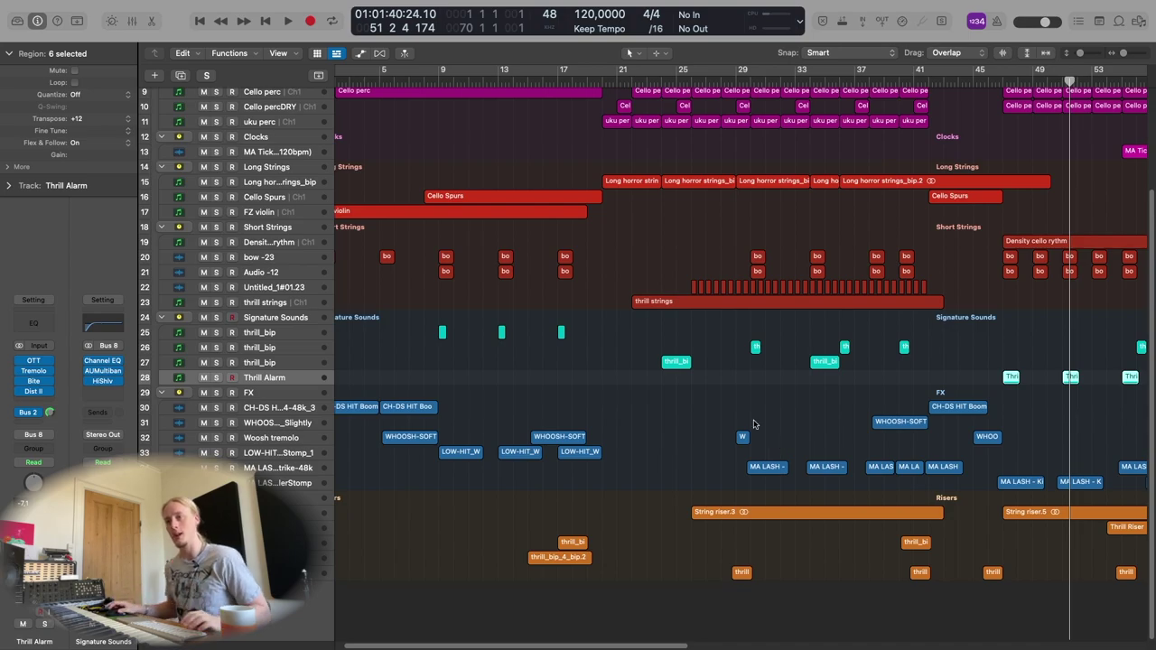
pyautogui.click(300, 398)
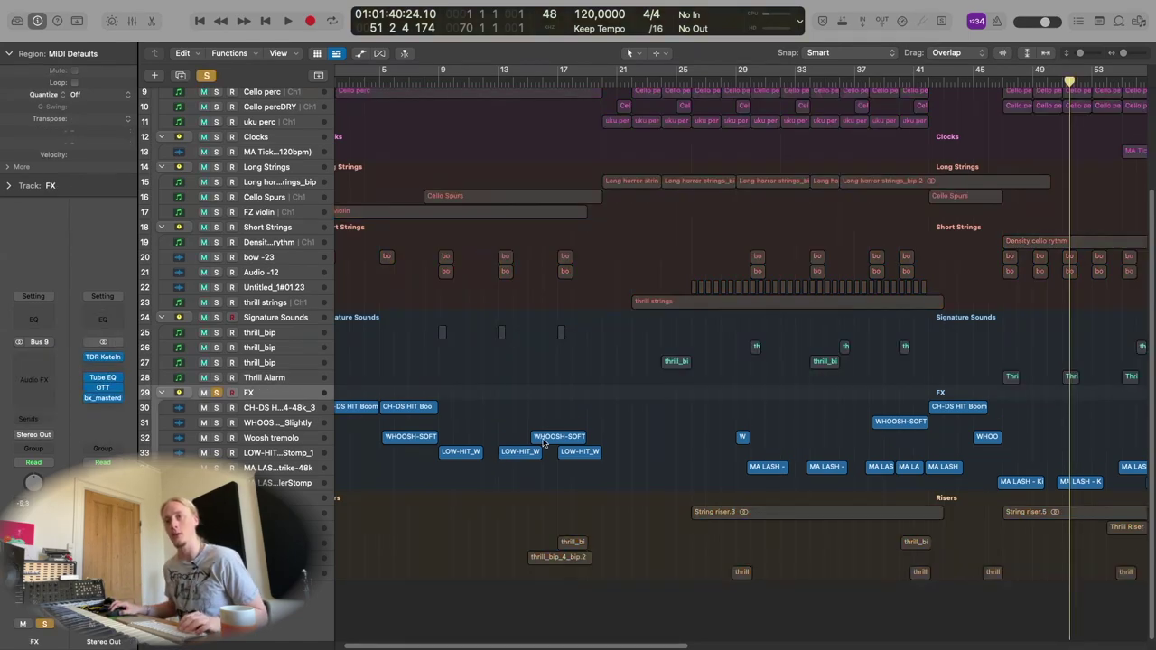
pyautogui.press('super+Down')
pyautogui.scroll(-5, 684, 417)
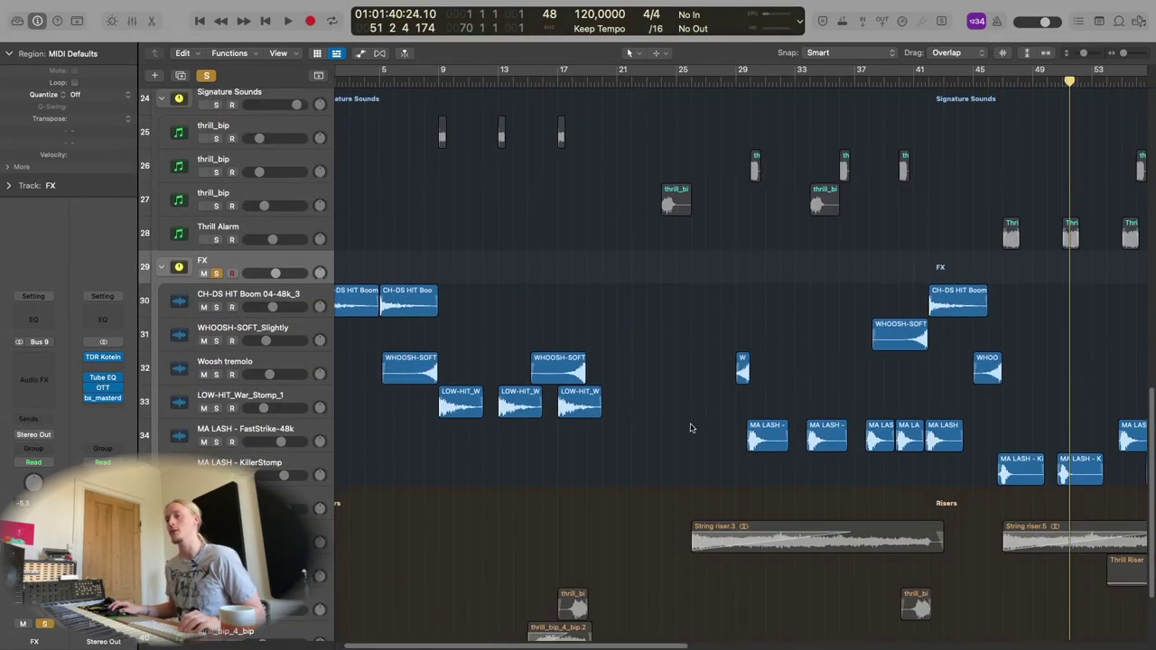
pyautogui.click(751, 77)
pyautogui.press('space')
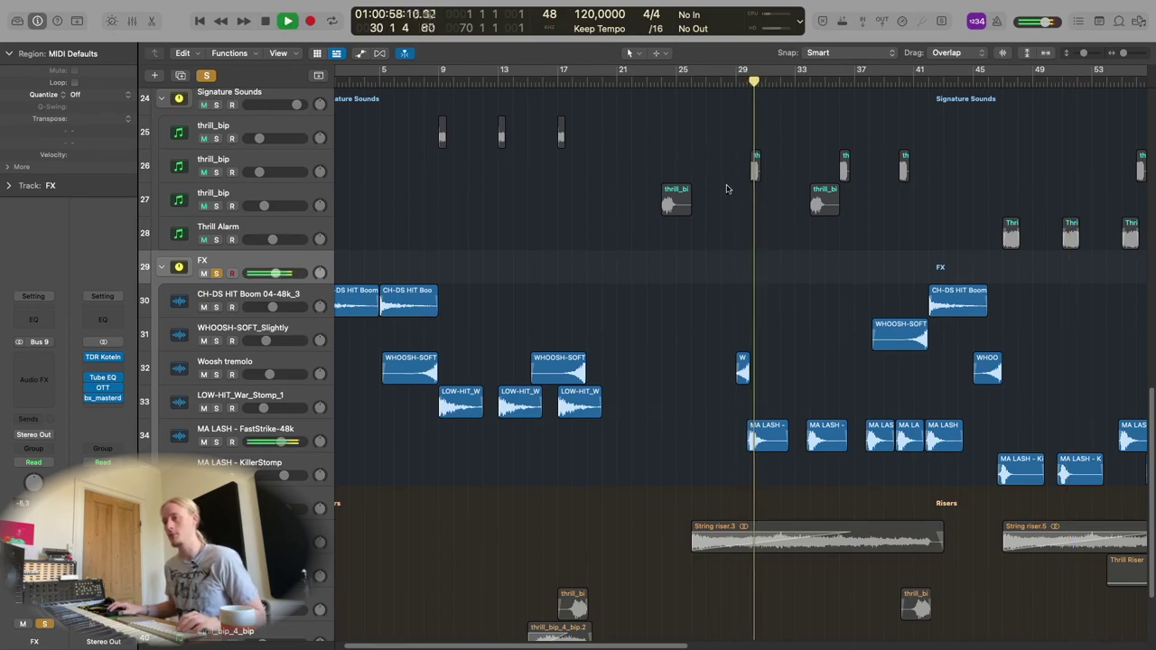
pyautogui.press('space')
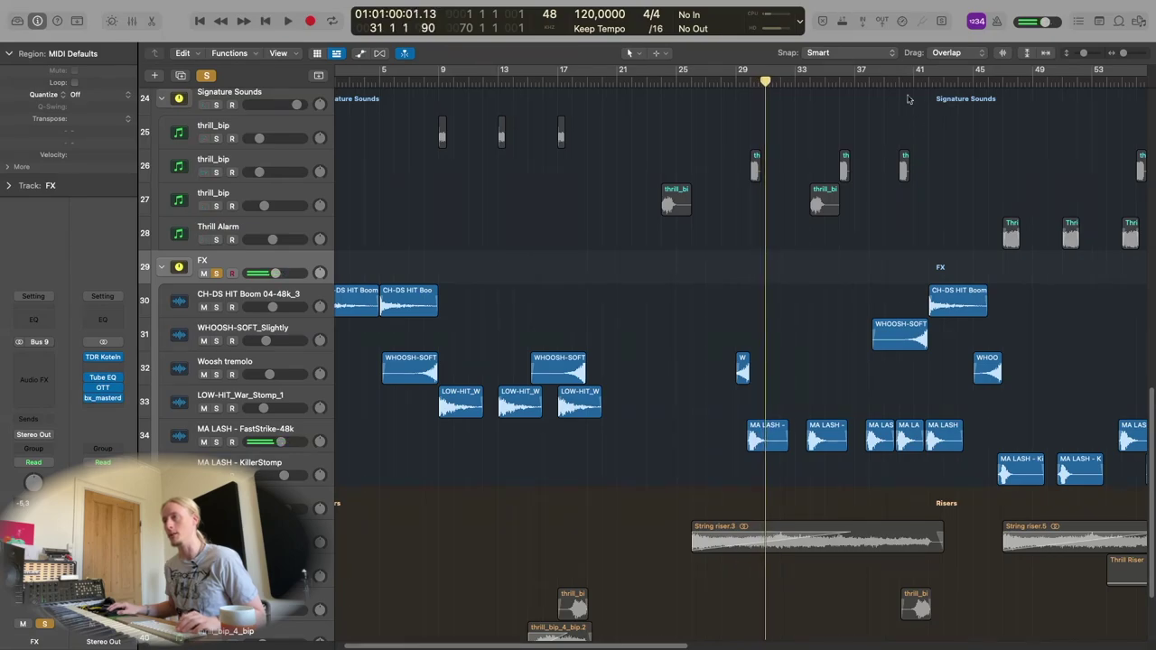
# Solo the WHOOSH-SOFT_Slightly track, listen to the whoosh from bar 41 and turn its solo off.
pyautogui.click(908, 81)
pyautogui.click(279, 330)
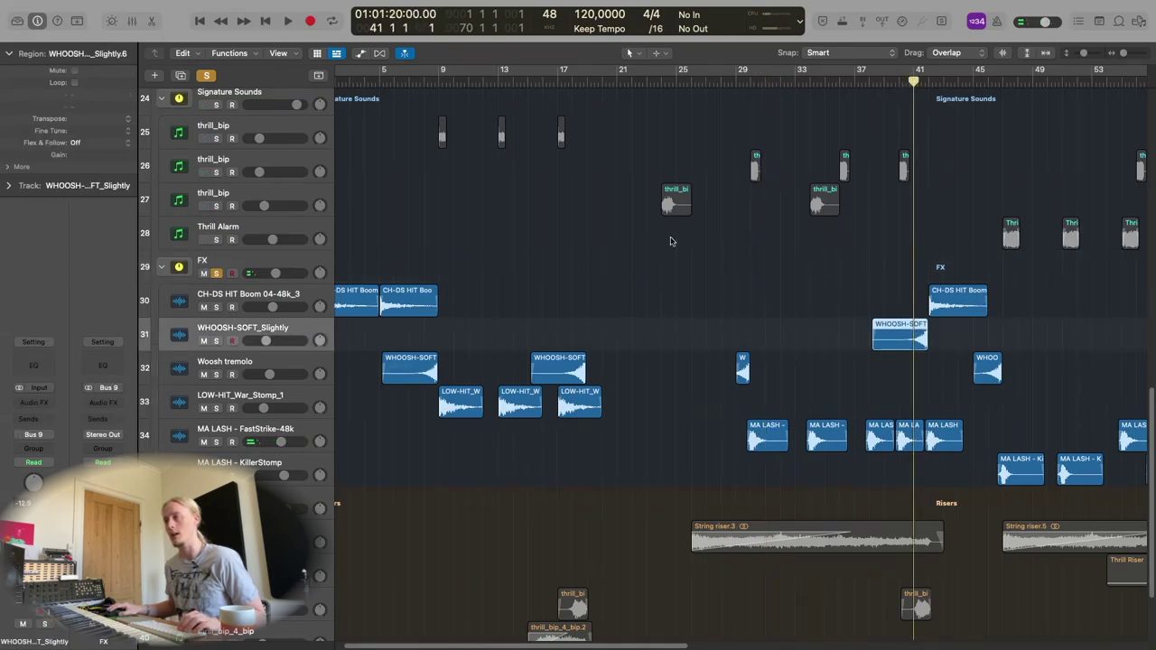
pyautogui.press('s')
pyautogui.press('space')
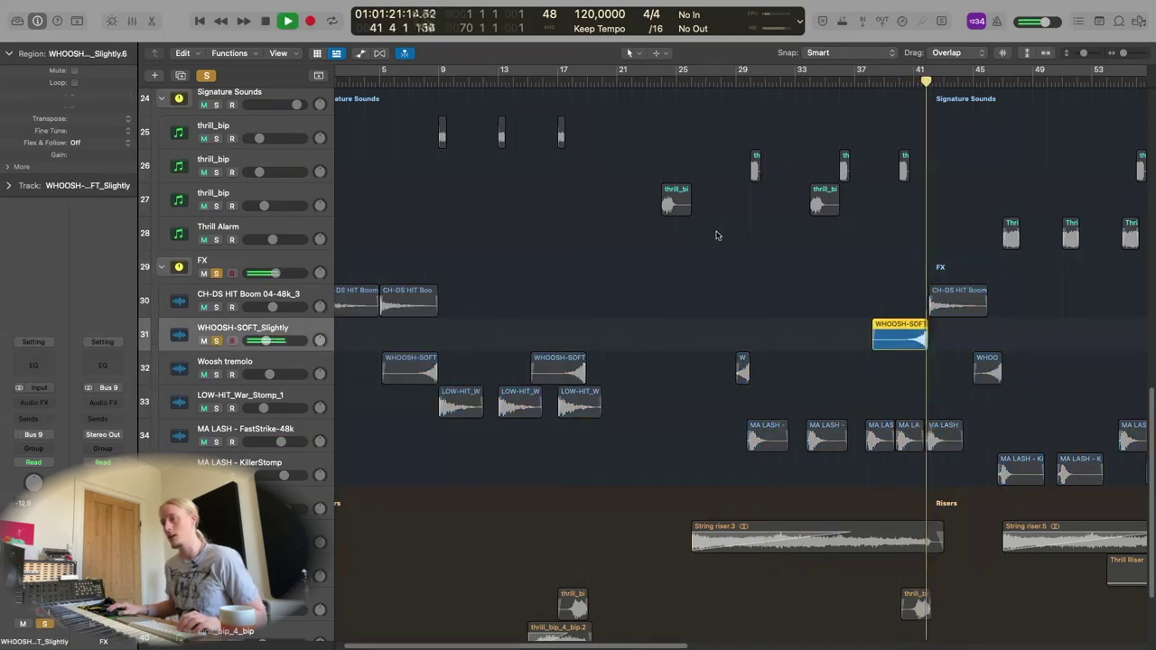
pyautogui.press('space')
pyautogui.press('s')
# Solo the CH-DS HIT Boom track, listen to the hit from bar 42 and turn its solo off.
pyautogui.press('Up')
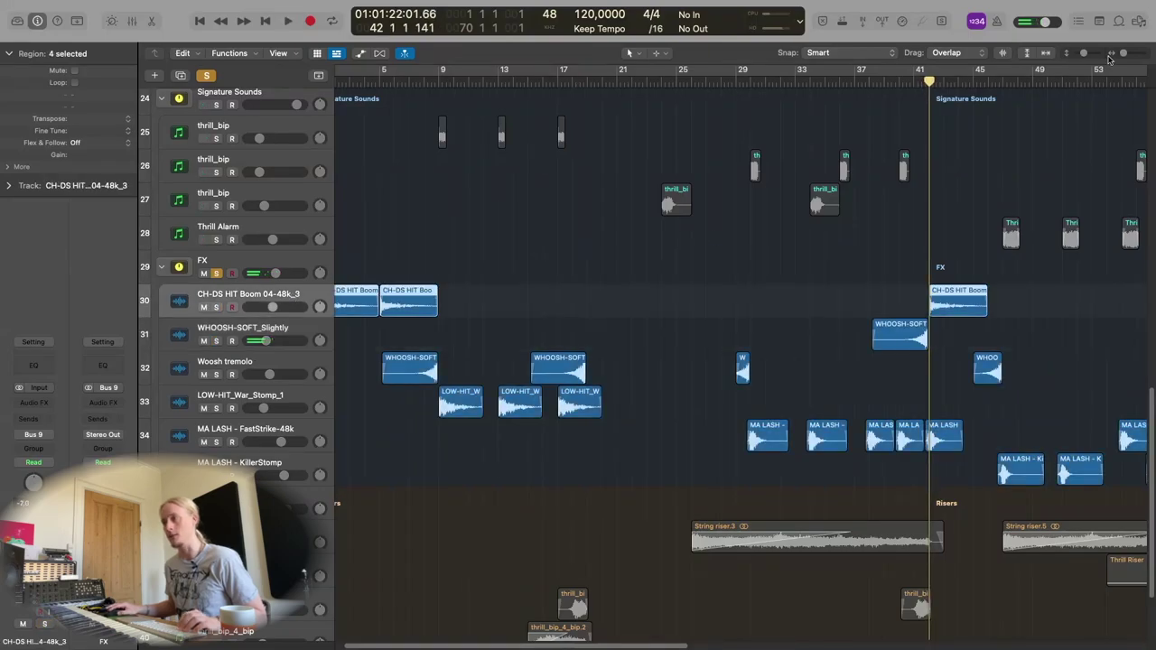
pyautogui.press('s')
pyautogui.press('space')
pyautogui.press('s')
pyautogui.press('space')
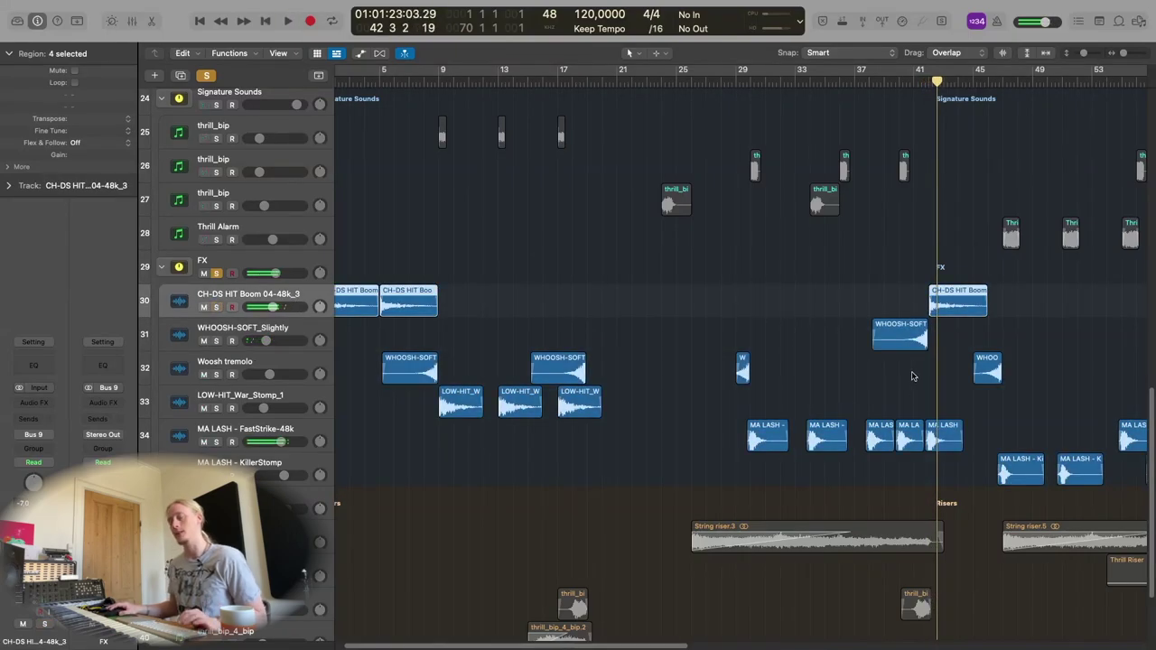
# Look over the FX regions across the arrangement and turn off solo on the FX stack.
pyautogui.press('super+Up')
pyautogui.hscroll(-1, 864, 355)
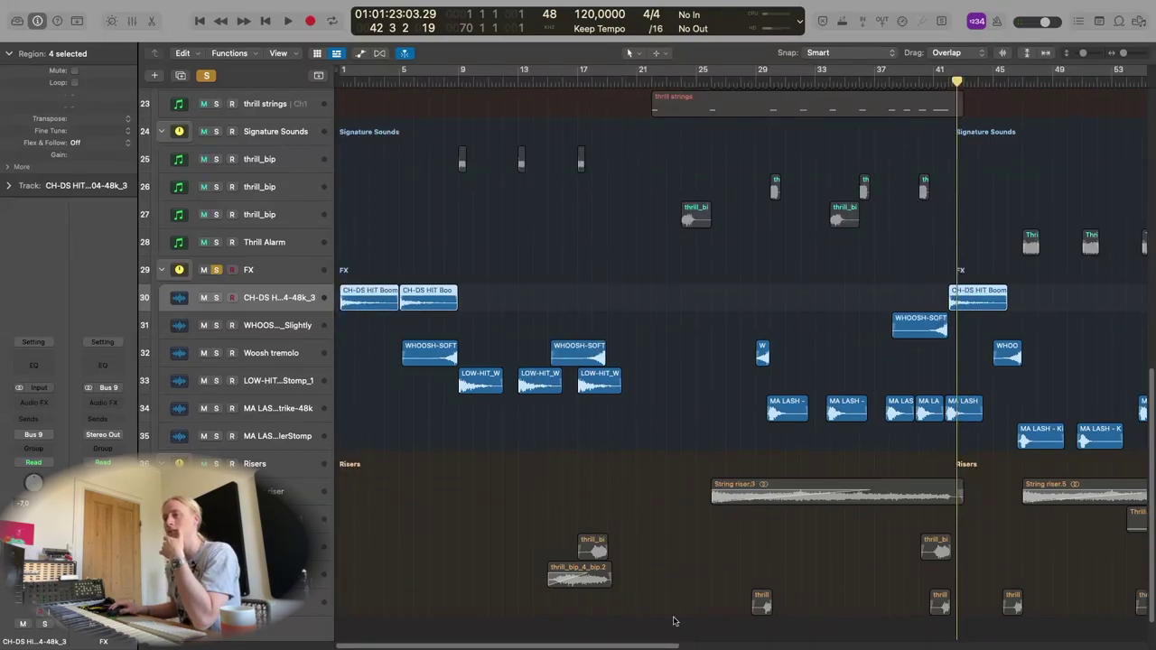
pyautogui.moveTo(503, 647); pyautogui.dragTo(693, 632)
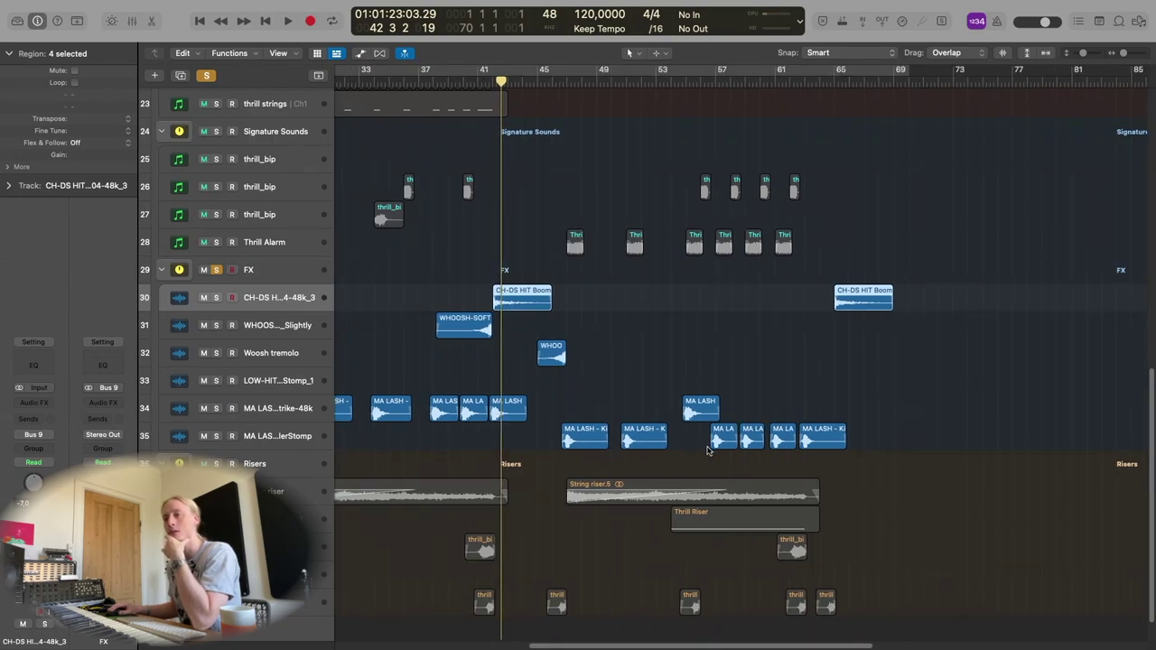
pyautogui.click(465, 324)
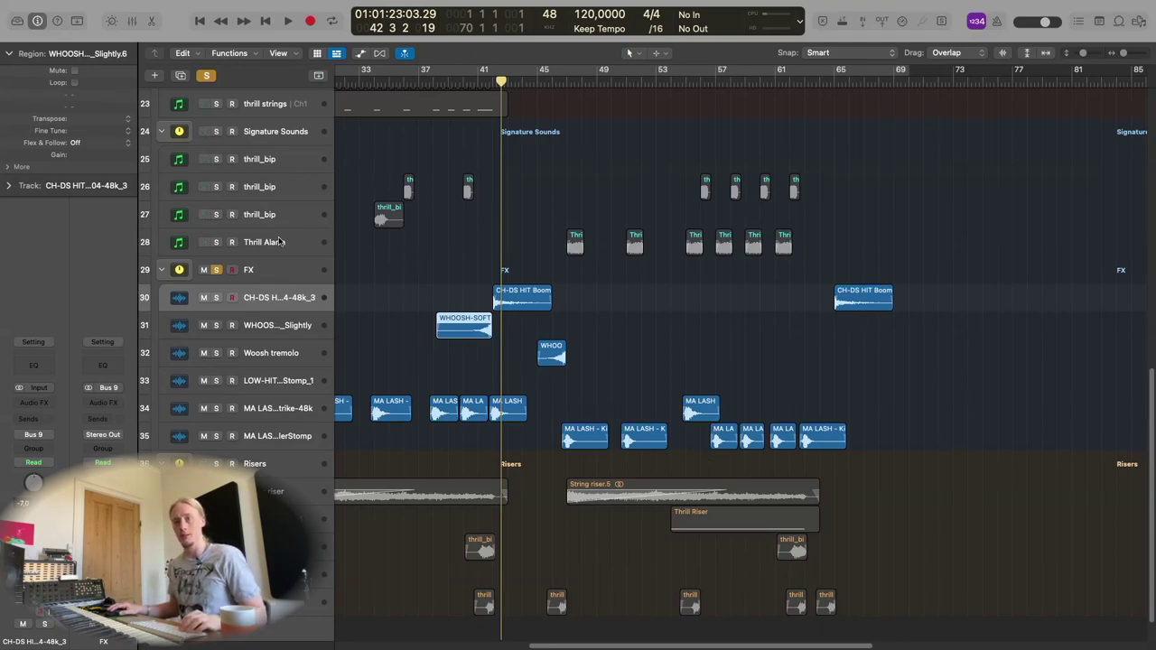
pyautogui.click(275, 269)
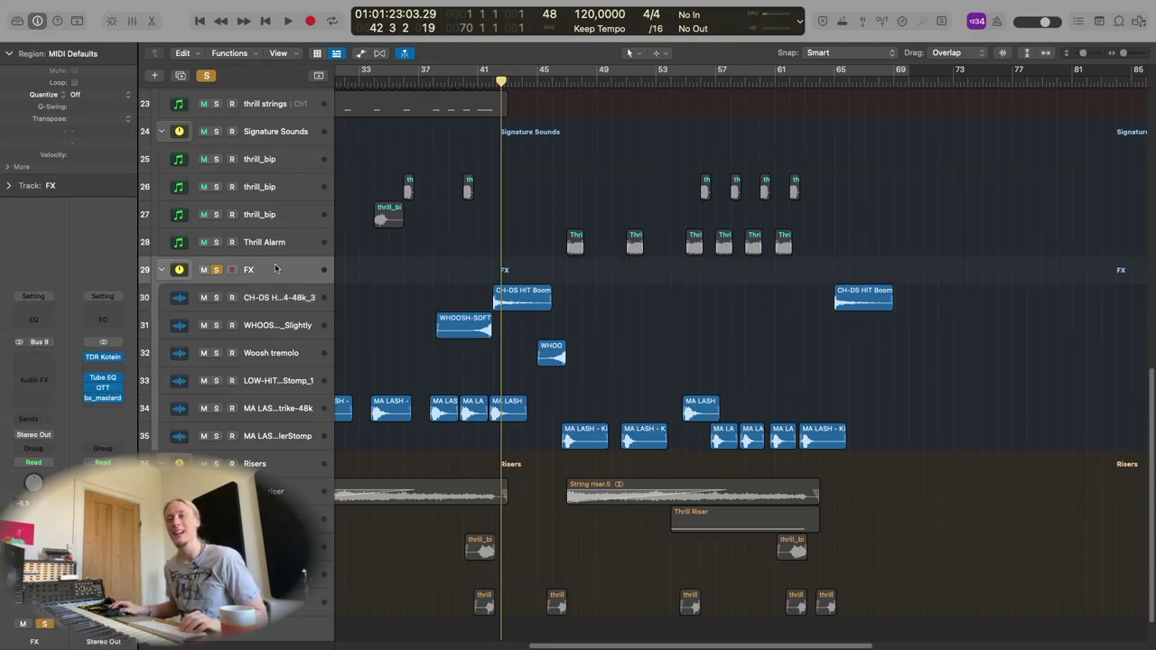
pyautogui.hscroll(-5, 600, 313)
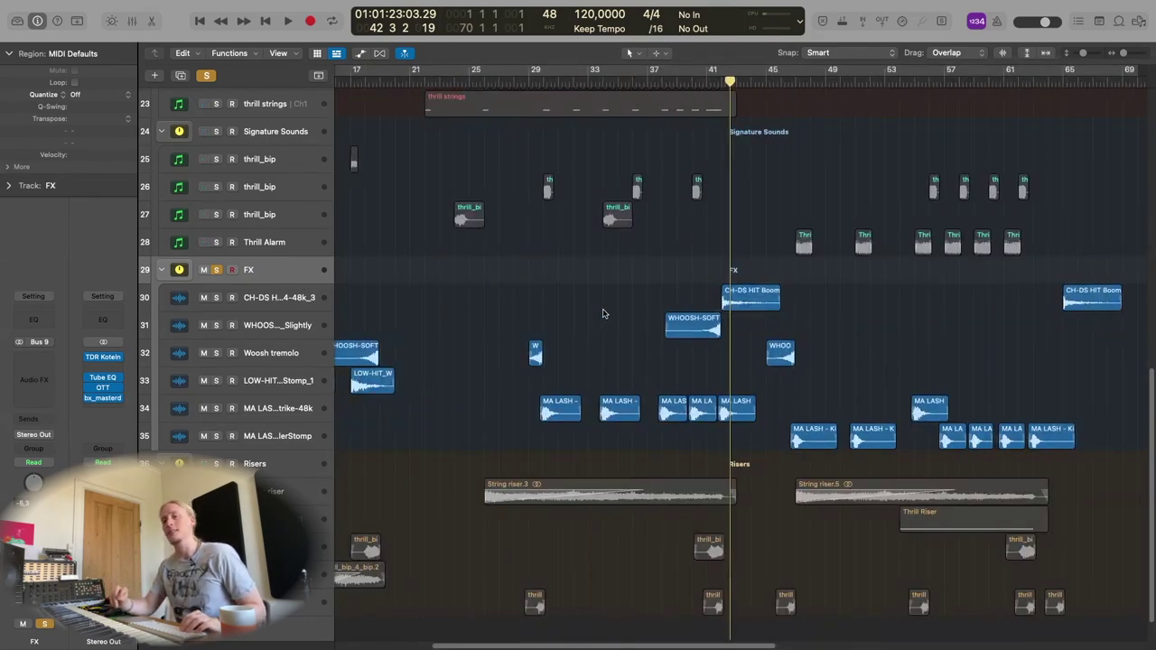
pyautogui.press('s')
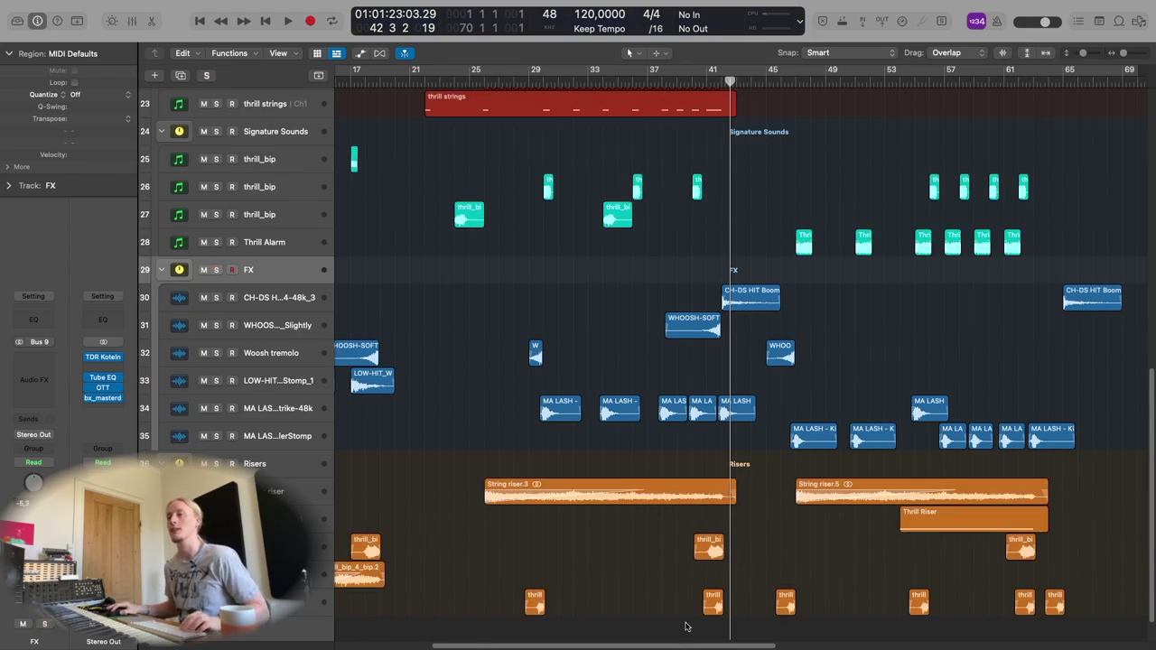
# Examine the arrangement's track groups from Percussion down to Risers across its full length.
pyautogui.hscroll(-5, 804, 420)
pyautogui.scroll(-2, 818, 412)
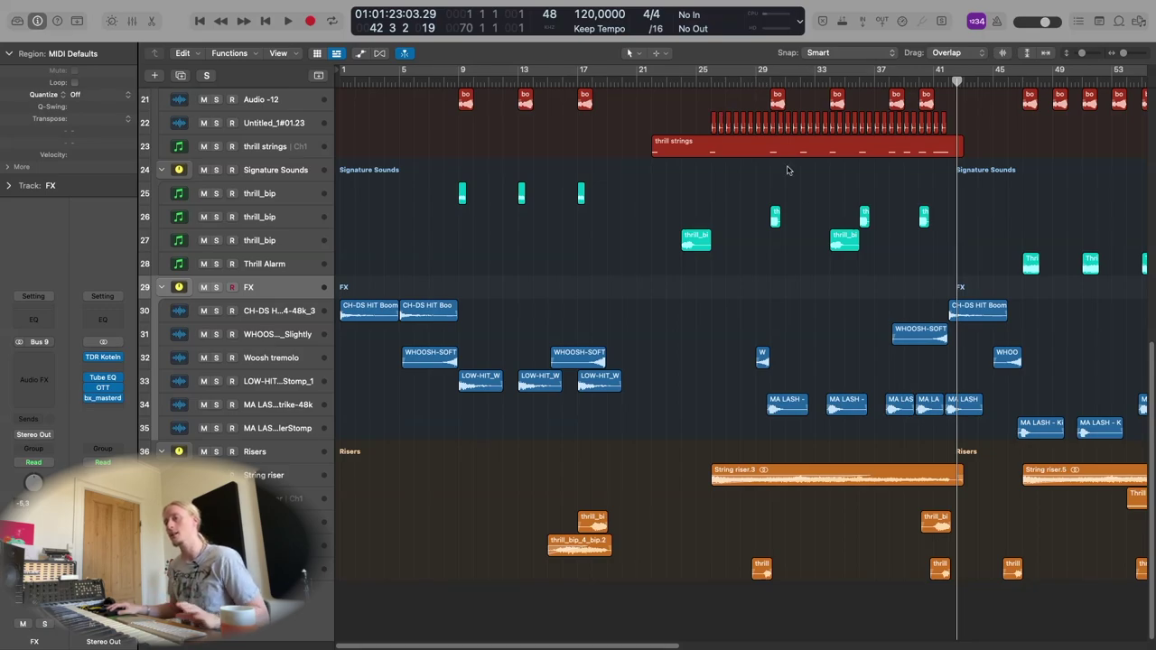
pyautogui.scroll(-3, 792, 272)
pyautogui.keyDown('ctrl'); pyautogui.keyDown('alt'); pyautogui.click(709, 416); pyautogui.keyUp('alt'); pyautogui.keyUp('ctrl')
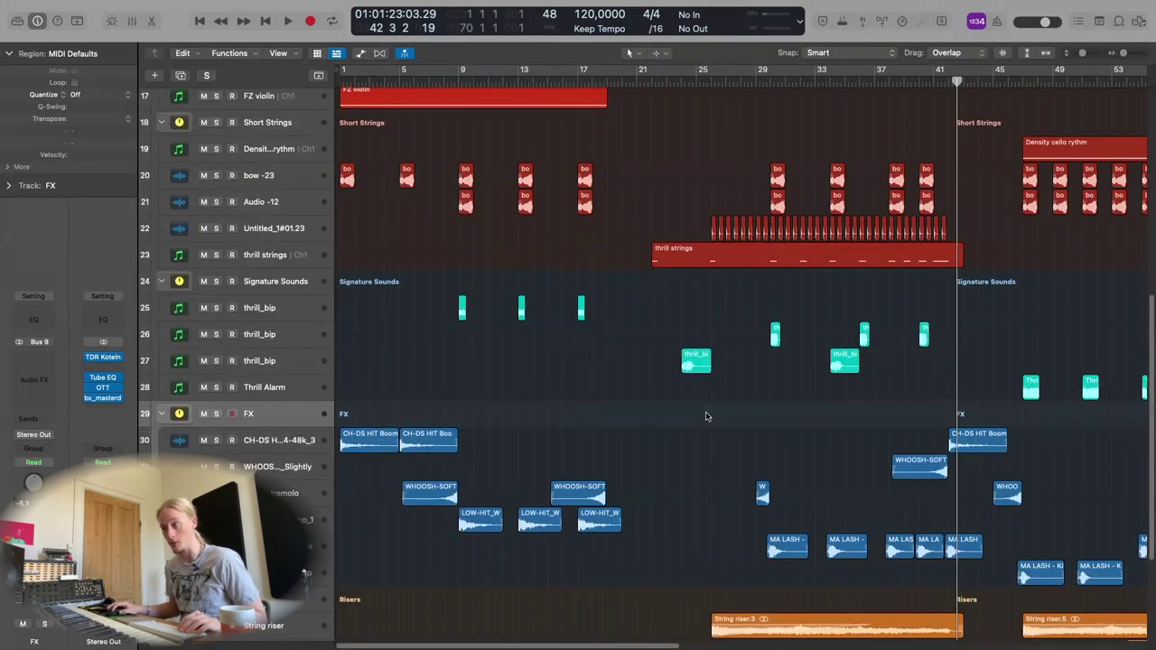
pyautogui.scroll(-1, 705, 429)
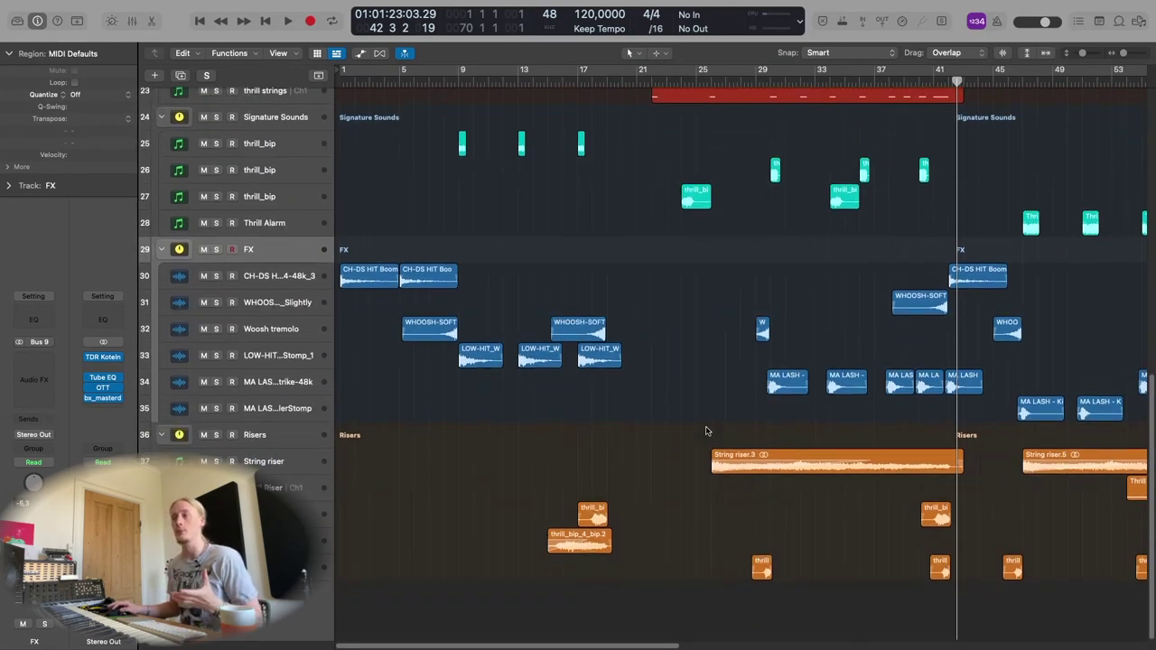
pyautogui.scroll(-3, 729, 375)
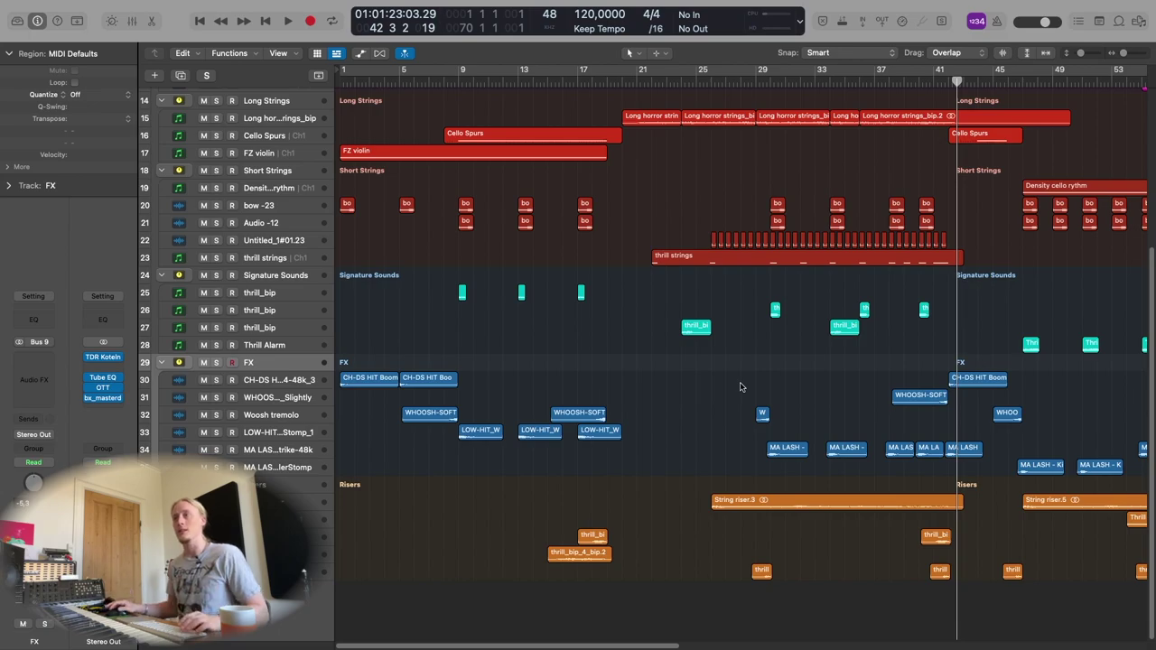
pyautogui.keyDown('ctrl'); pyautogui.keyDown('alt'); pyautogui.click(679, 271); pyautogui.keyUp('alt'); pyautogui.keyUp('ctrl')
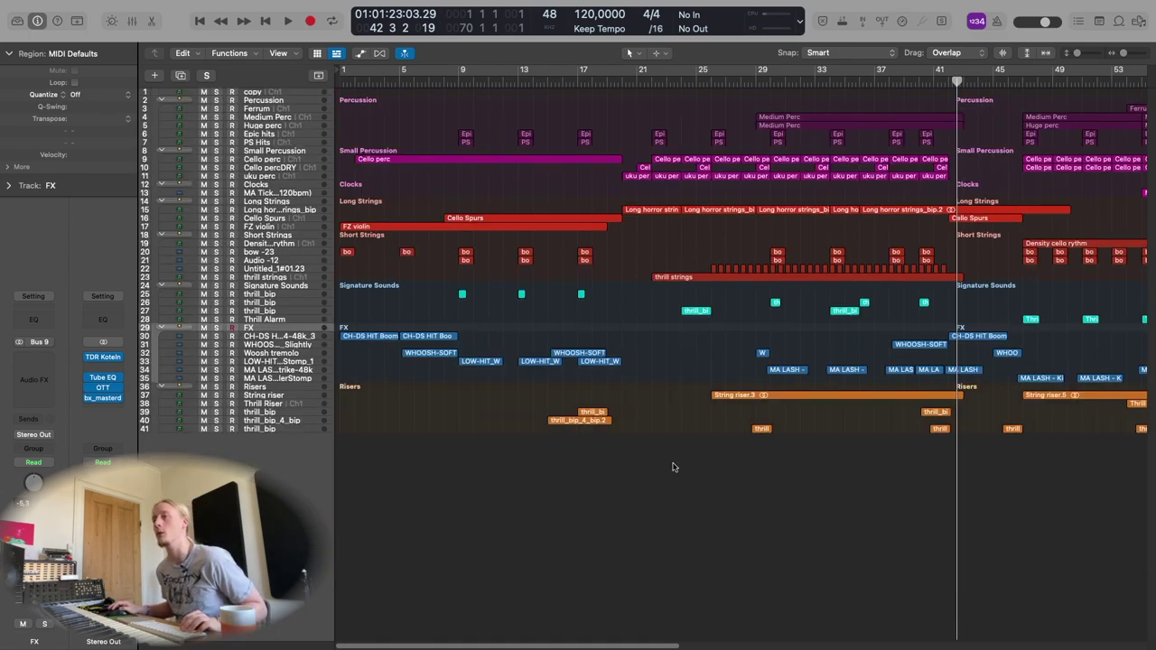
pyautogui.hscroll(3, 652, 559)
pyautogui.press('super+Left')
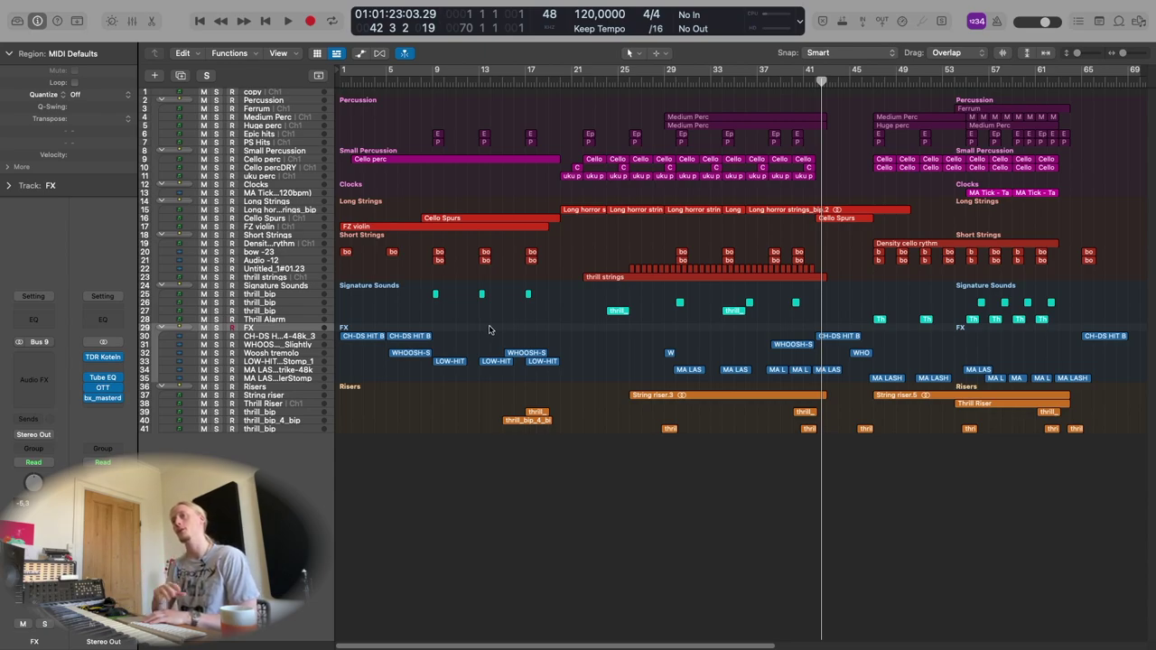
# Play the full arrangement briefly from bar 1 with a closer view of its opening bars.
pyautogui.press('Return')
pyautogui.press('space')
pyautogui.press('super+Down')
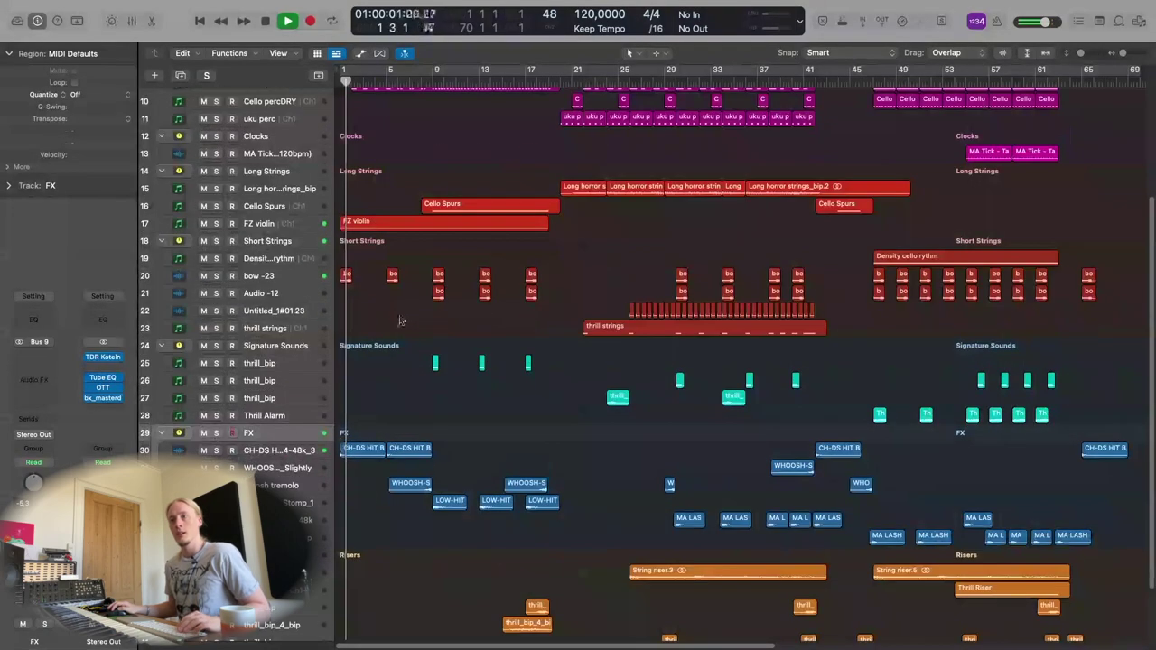
pyautogui.press('super+Right')
pyautogui.press('super+Right')
pyautogui.press('super+Right')
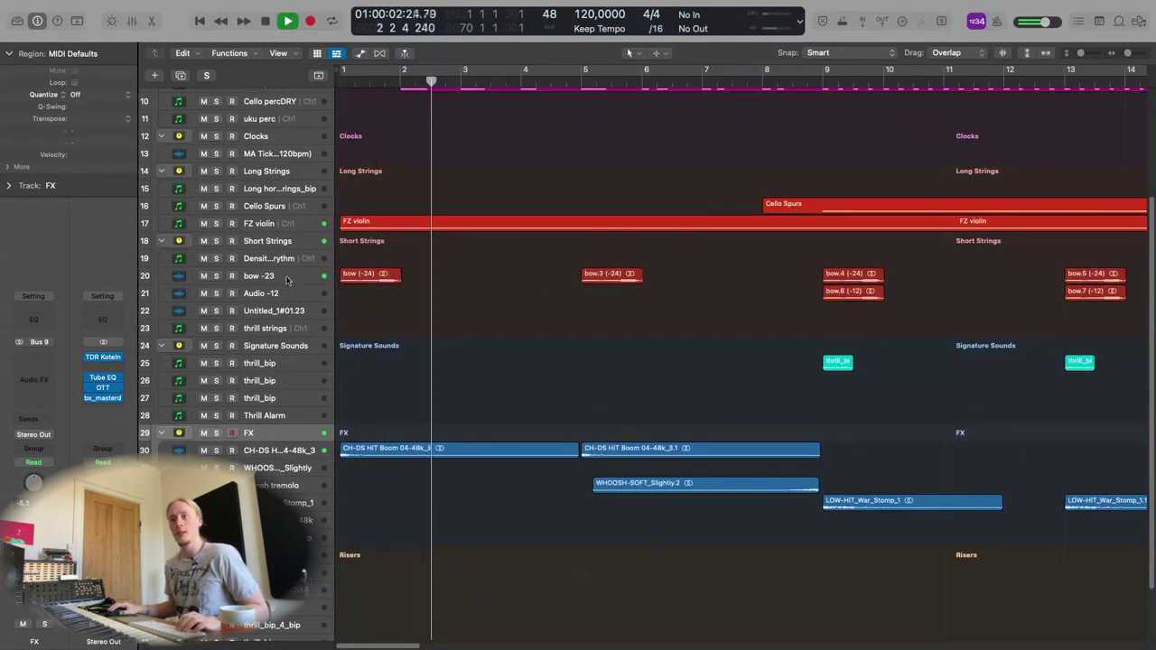
pyautogui.press('space')
# Solo the bow -23 track, listen to the bow sound from bar 1 and turn its solo off.
pyautogui.click(287, 281)
pyautogui.press('s')
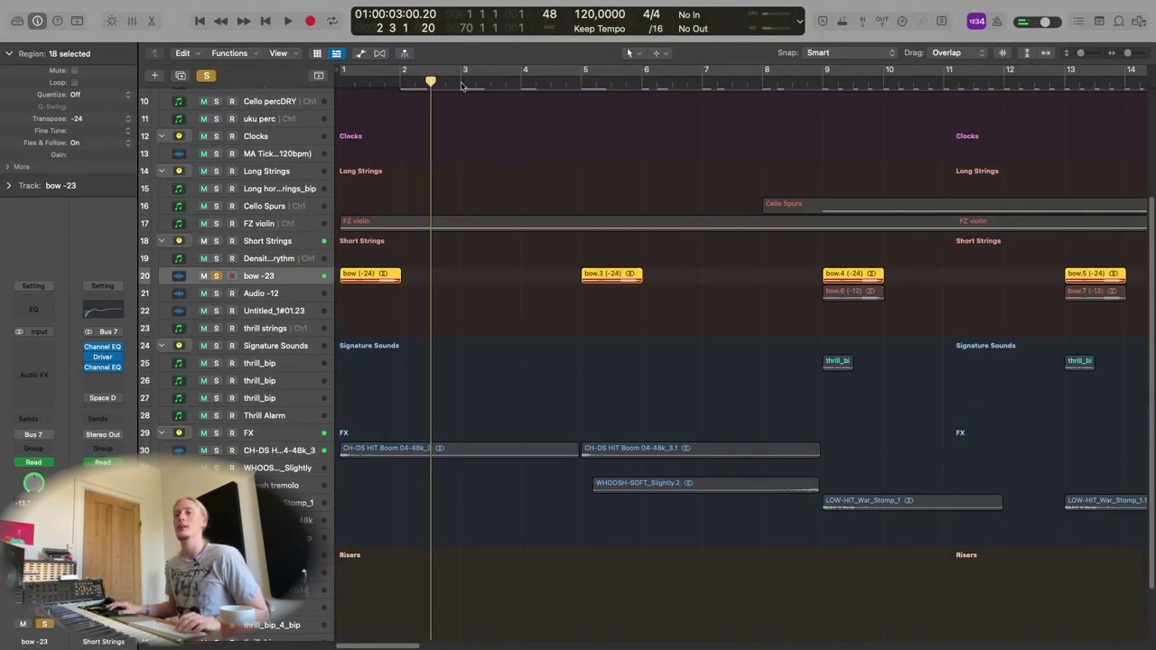
pyautogui.click(341, 79)
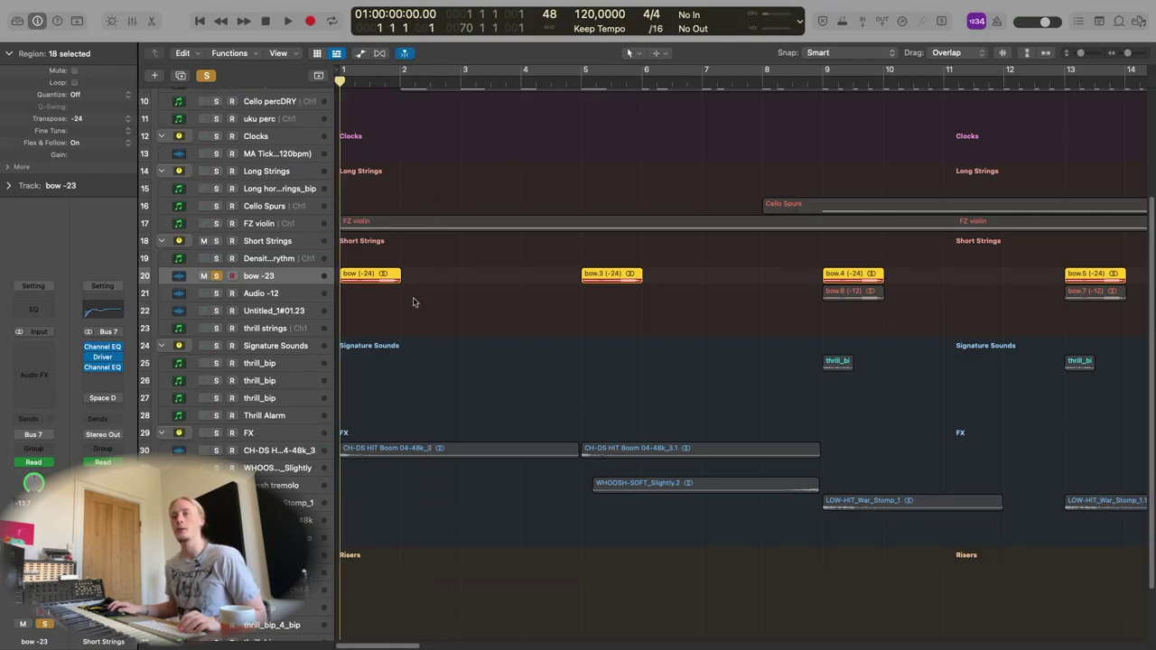
pyautogui.scroll(5, 426, 324)
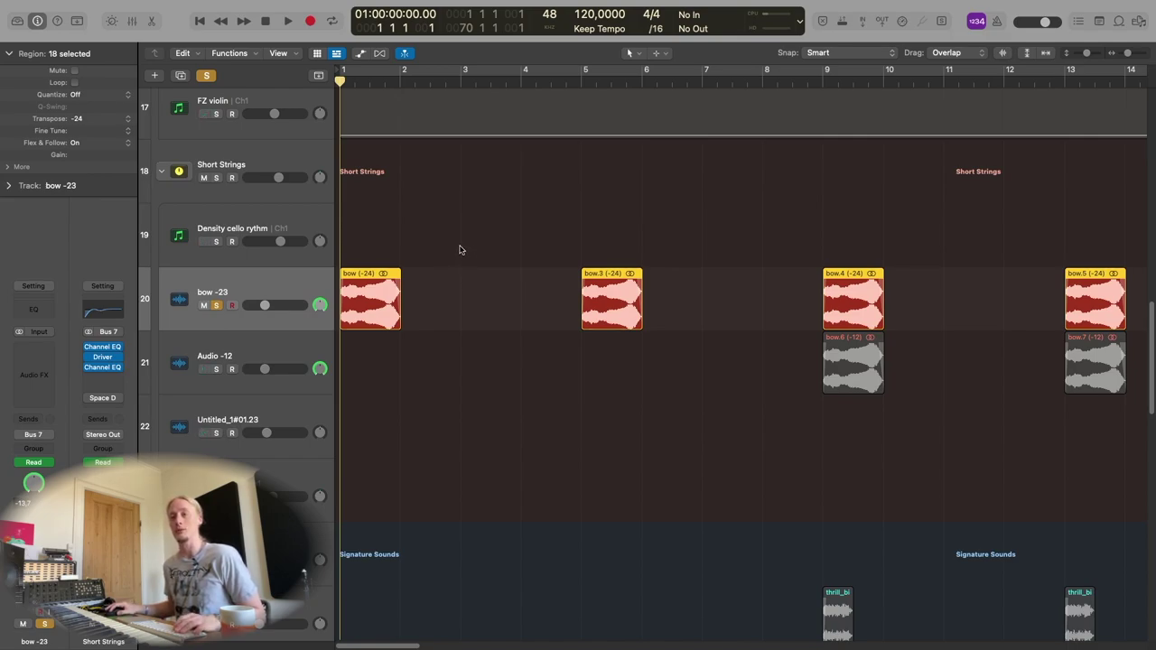
pyautogui.press('space')
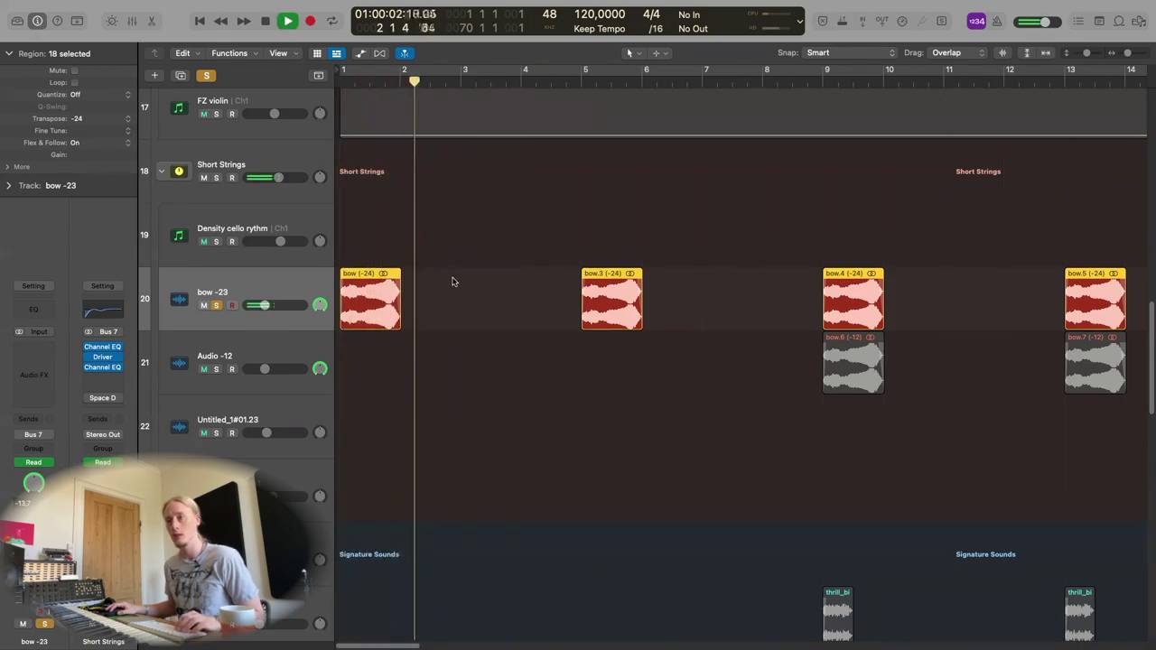
pyautogui.press('space')
pyautogui.press('s')
pyautogui.keyDown('ctrl'); pyautogui.keyDown('alt'); pyautogui.click(453, 278); pyautogui.keyUp('alt'); pyautogui.keyUp('ctrl')
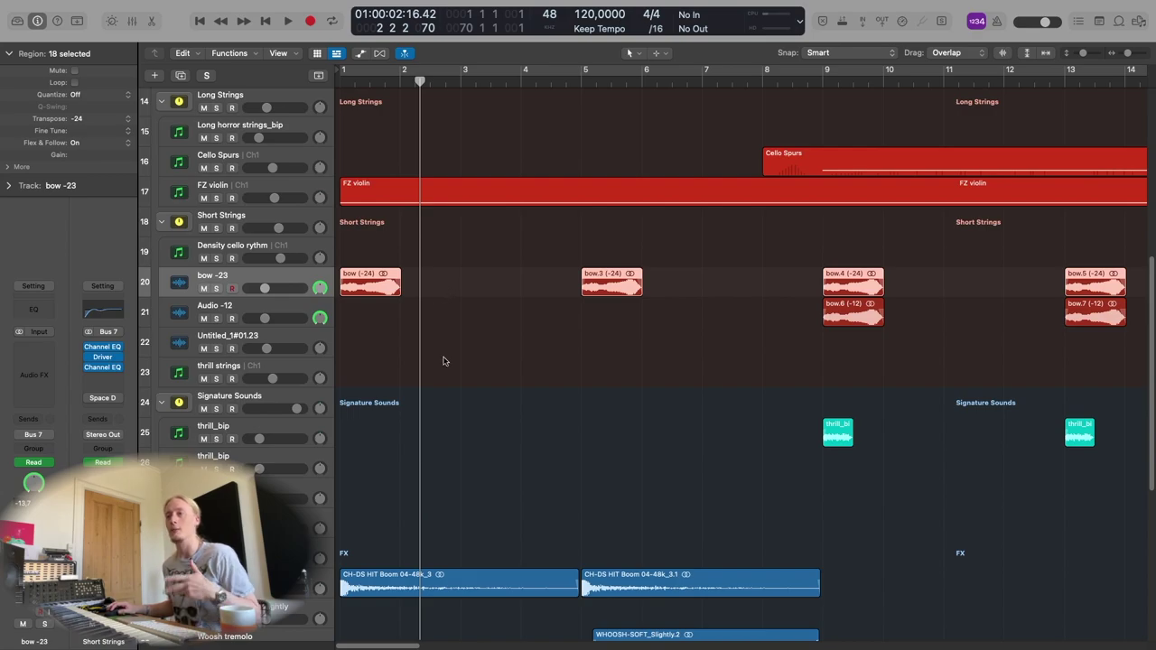
pyautogui.press('s')
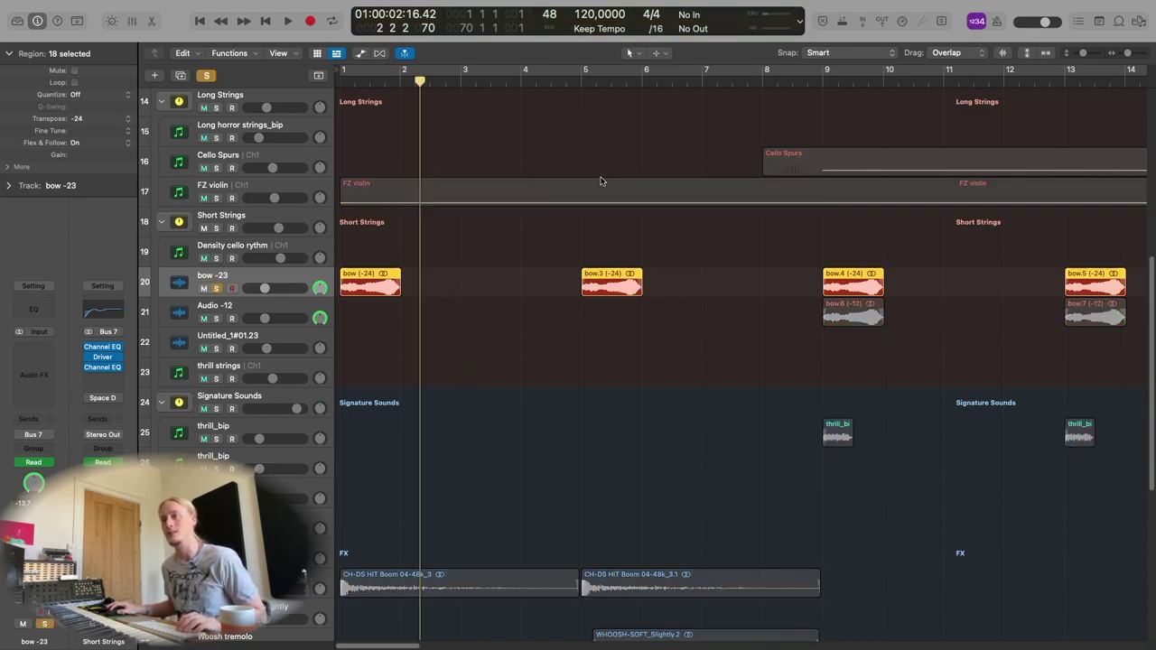
pyautogui.click(578, 89)
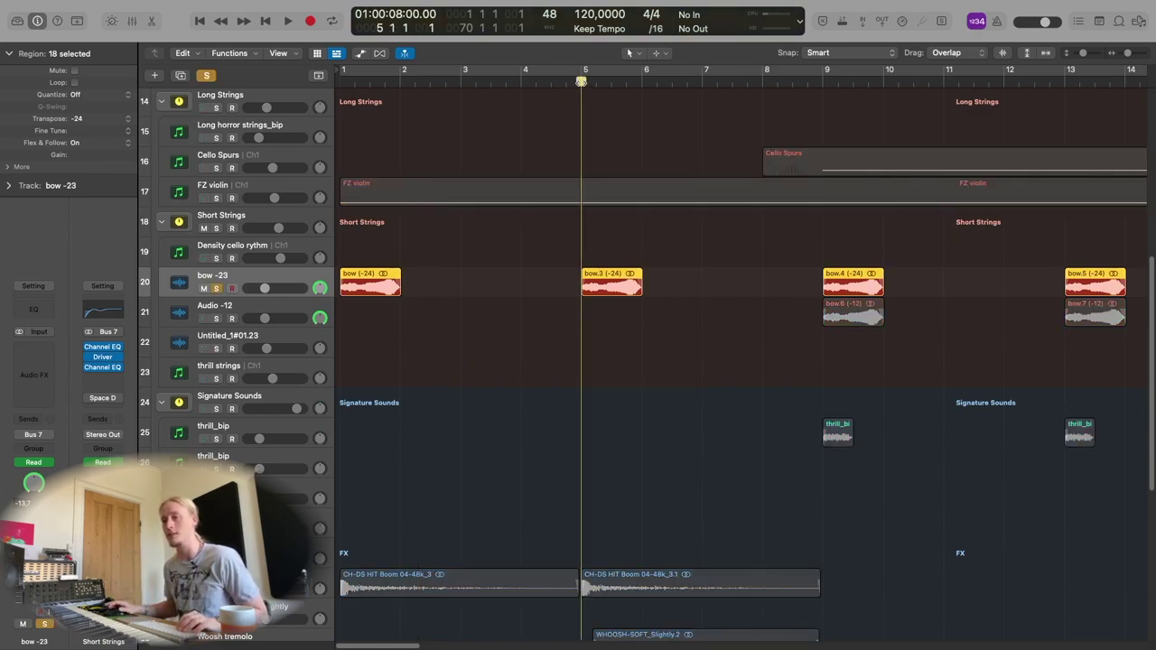
pyautogui.hscroll(2, 557, 384)
pyautogui.press('super+Down')
pyautogui.press('super+Left')
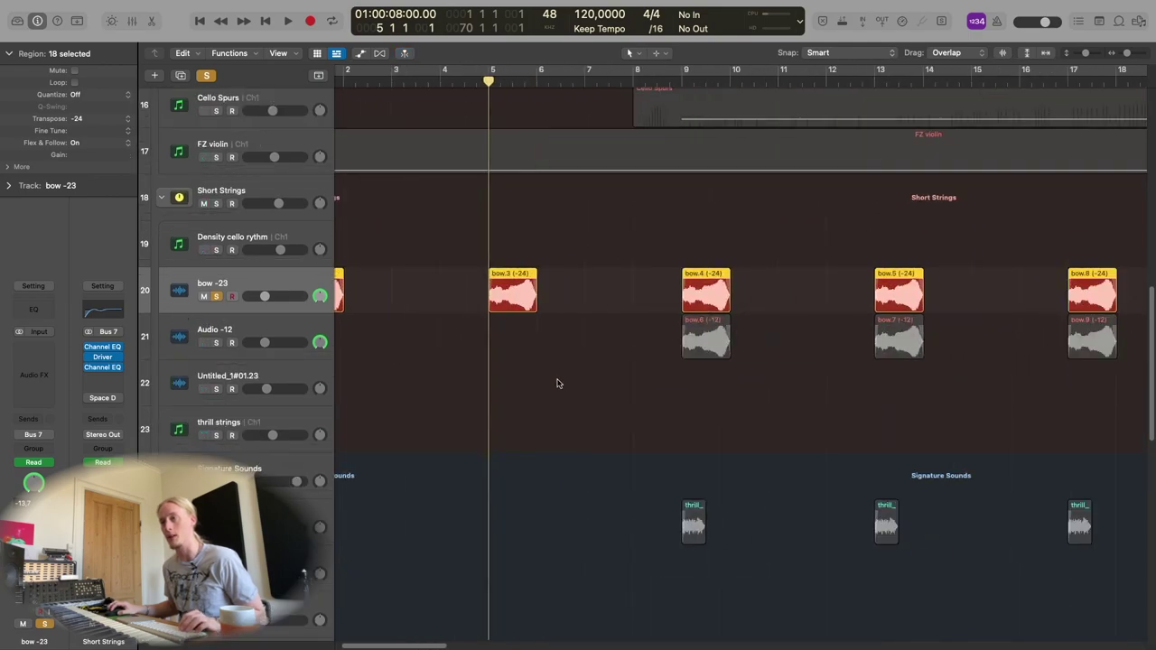
pyautogui.press('s')
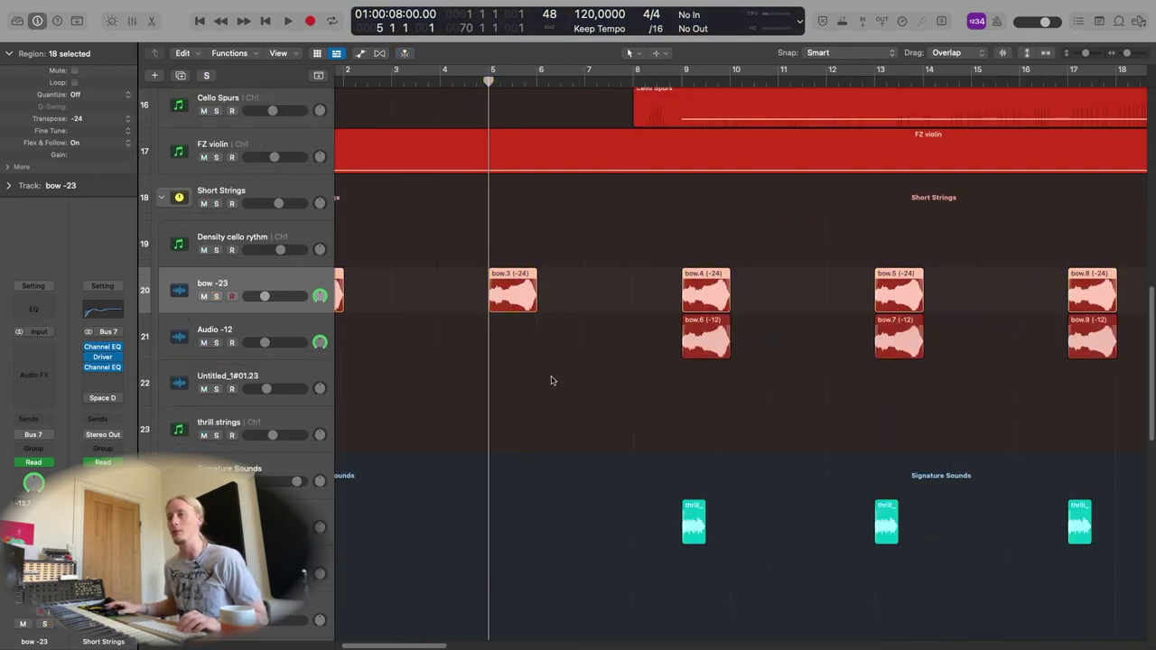
# Solo the bow -23 and Audio -12 tracks together and play them from bar 9.
pyautogui.keyDown('shift'); pyautogui.click(293, 329); pyautogui.keyUp('shift')
pyautogui.press('s')
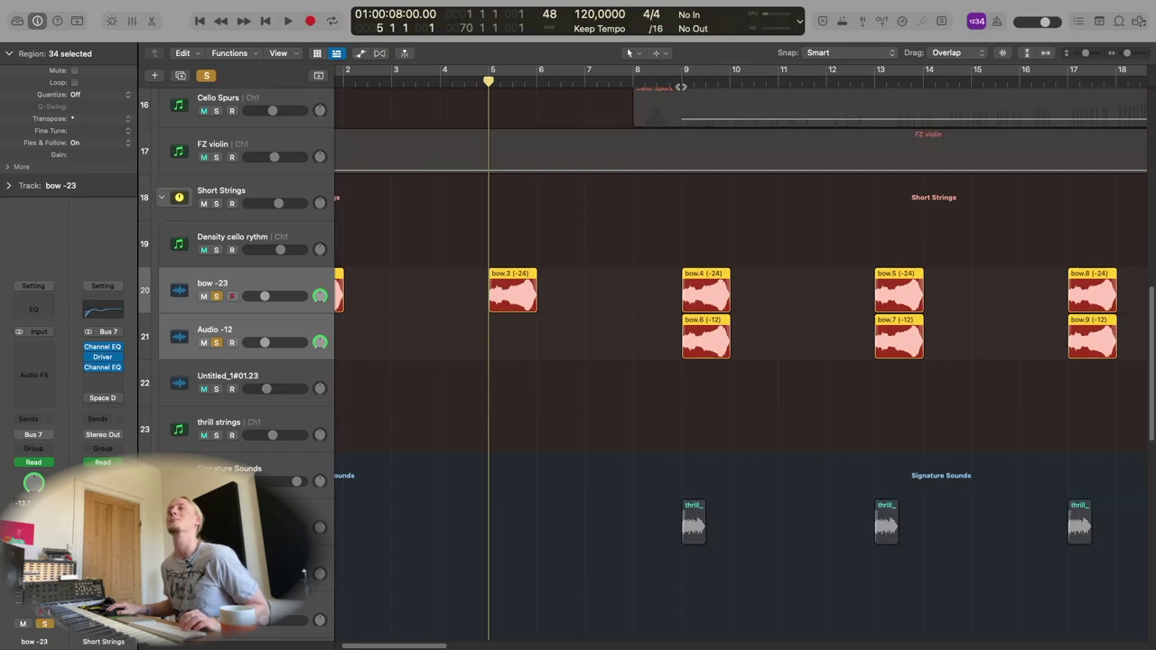
pyautogui.click(681, 86)
pyautogui.press('space')
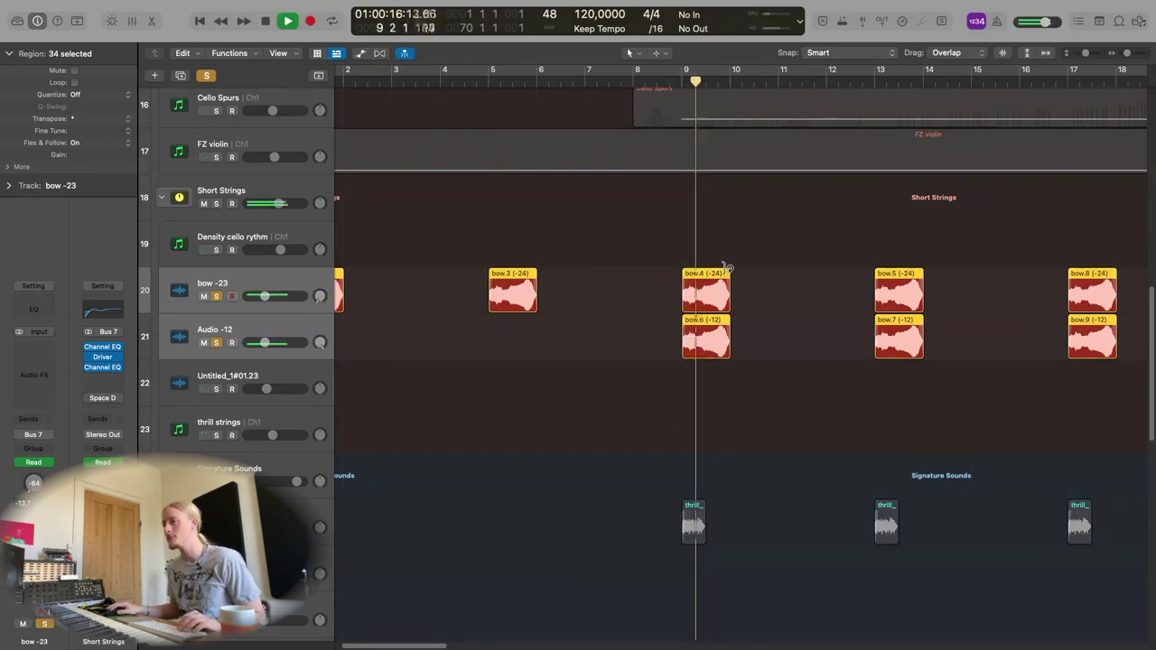
# Turn off the solo on both bow tracks, play the full mix past bar 11 and stop playback.
pyautogui.press('s')
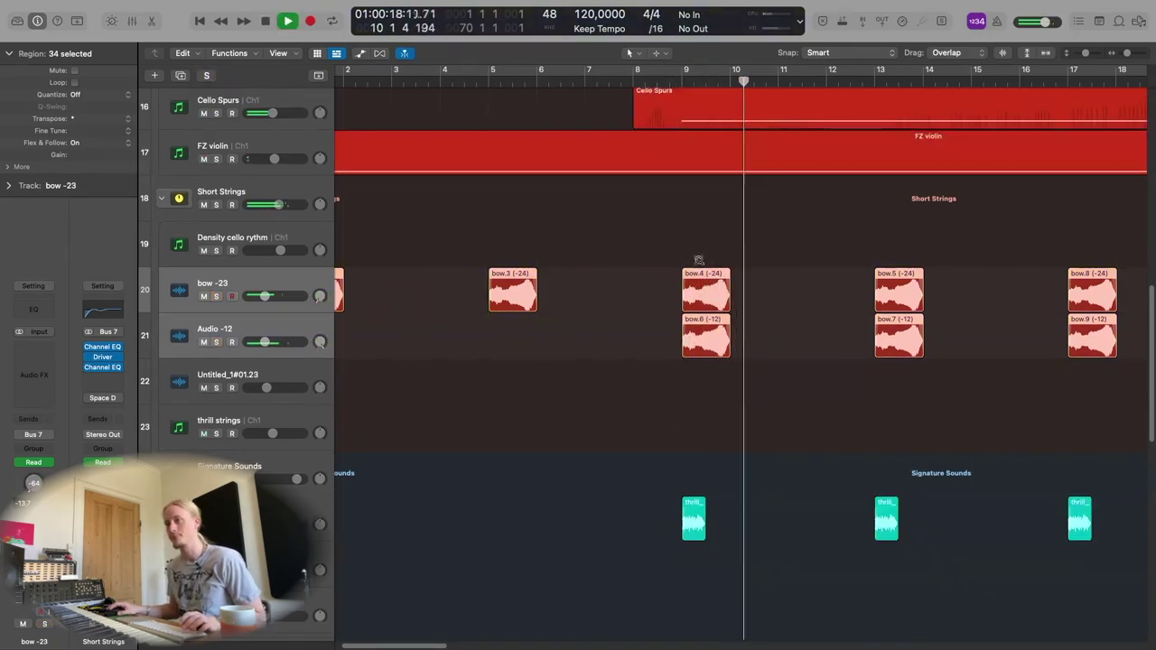
pyautogui.keyDown('ctrl'); pyautogui.keyDown('alt'); pyautogui.click(698, 261); pyautogui.keyUp('alt'); pyautogui.keyUp('ctrl')
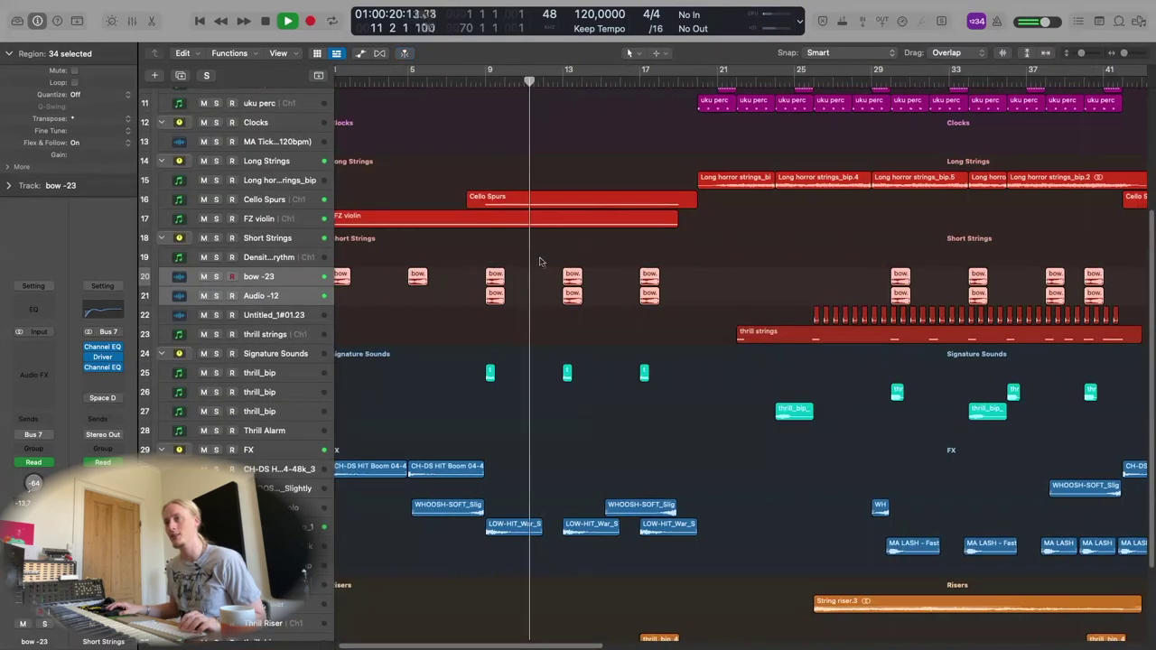
pyautogui.press('space')
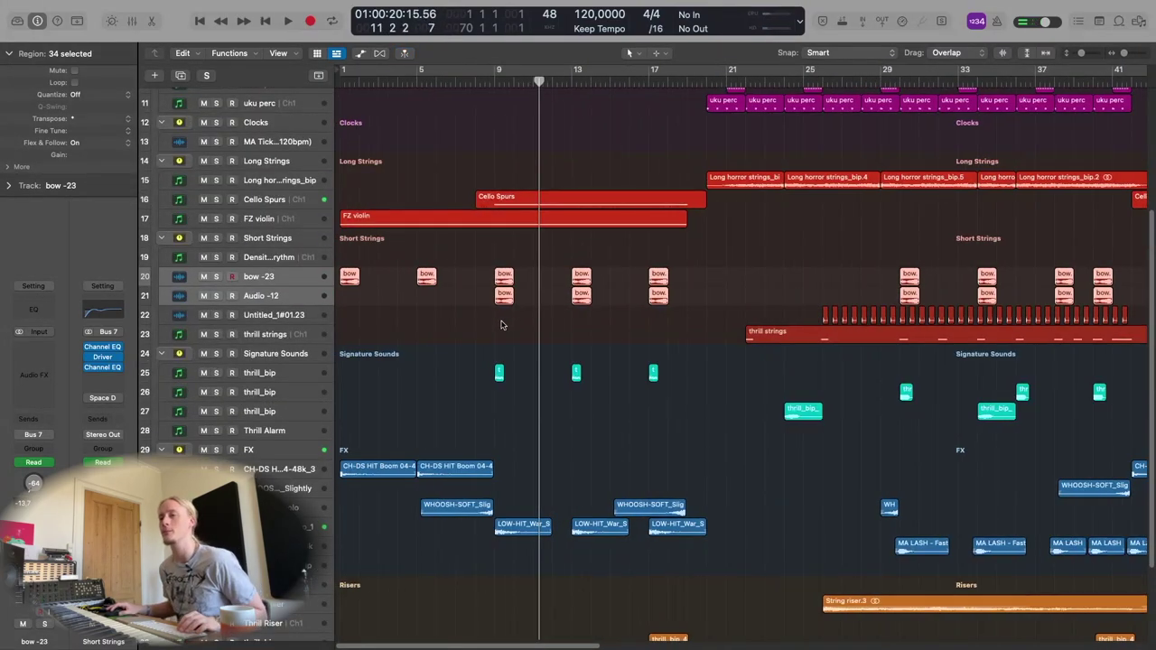
pyautogui.scroll(-5, 508, 341)
pyautogui.scroll(3, 503, 376)
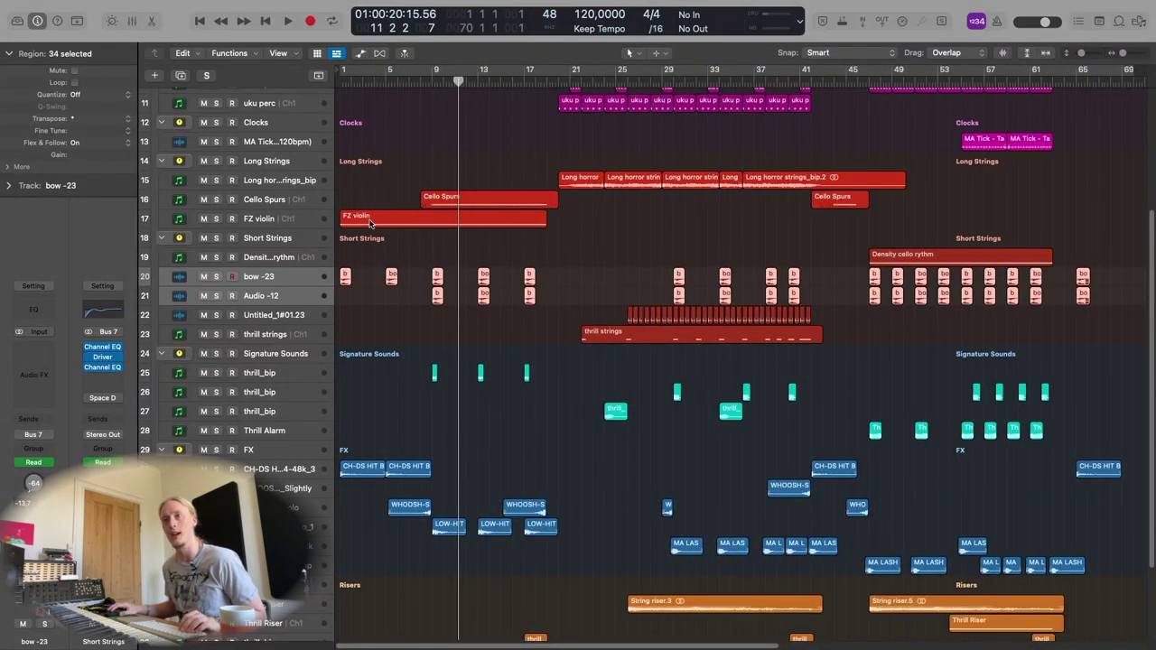
# Solo the Long Strings group and play it from bar 1 with a closer view of the FZ violin part.
pyautogui.click(253, 166)
pyautogui.press('s')
pyautogui.press('Return')
pyautogui.press('space')
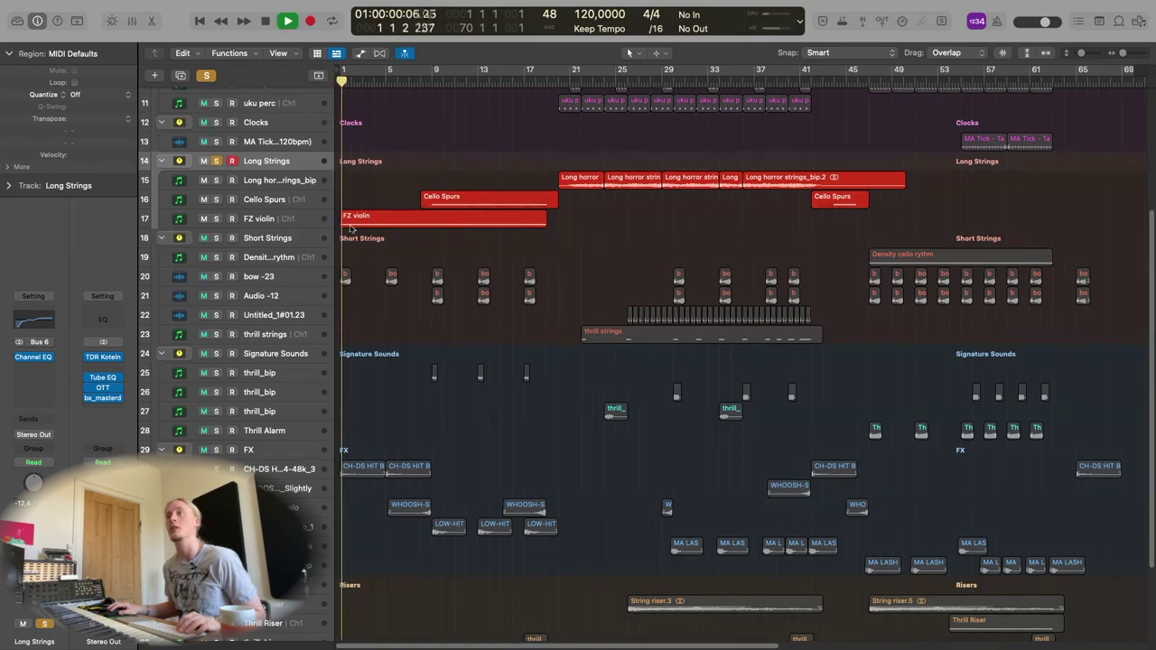
pyautogui.keyDown('ctrl'); pyautogui.keyDown('alt'); pyautogui.click(358, 289); pyautogui.keyUp('alt'); pyautogui.keyUp('ctrl')
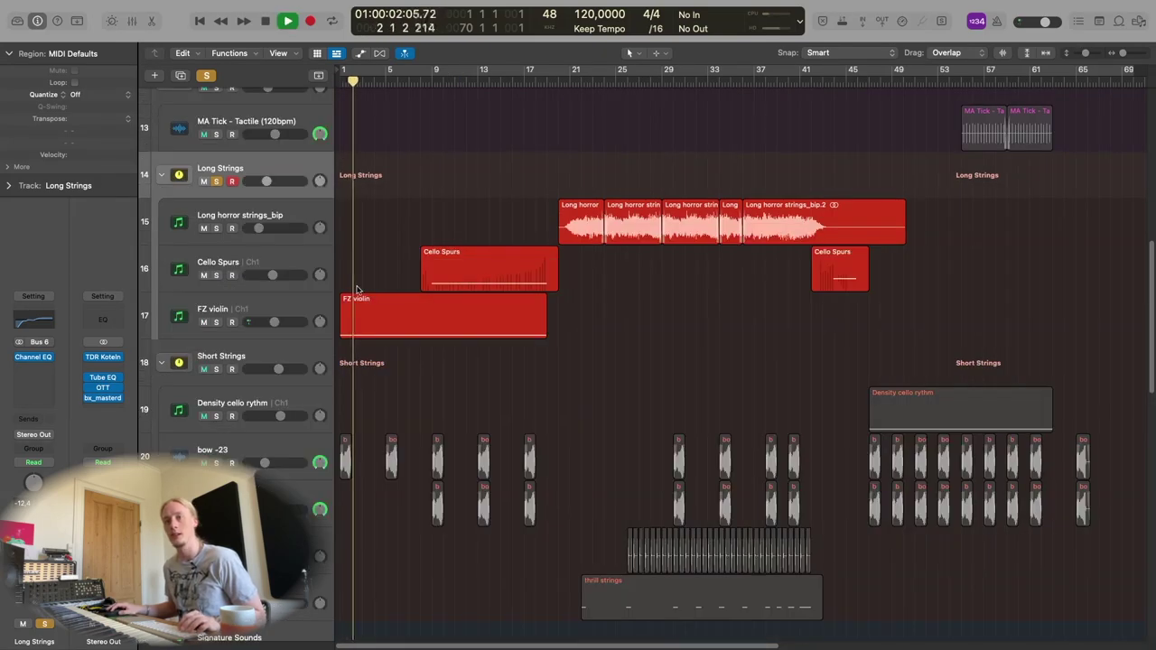
pyautogui.scroll(4, 358, 293)
pyautogui.scroll(-2, 358, 294)
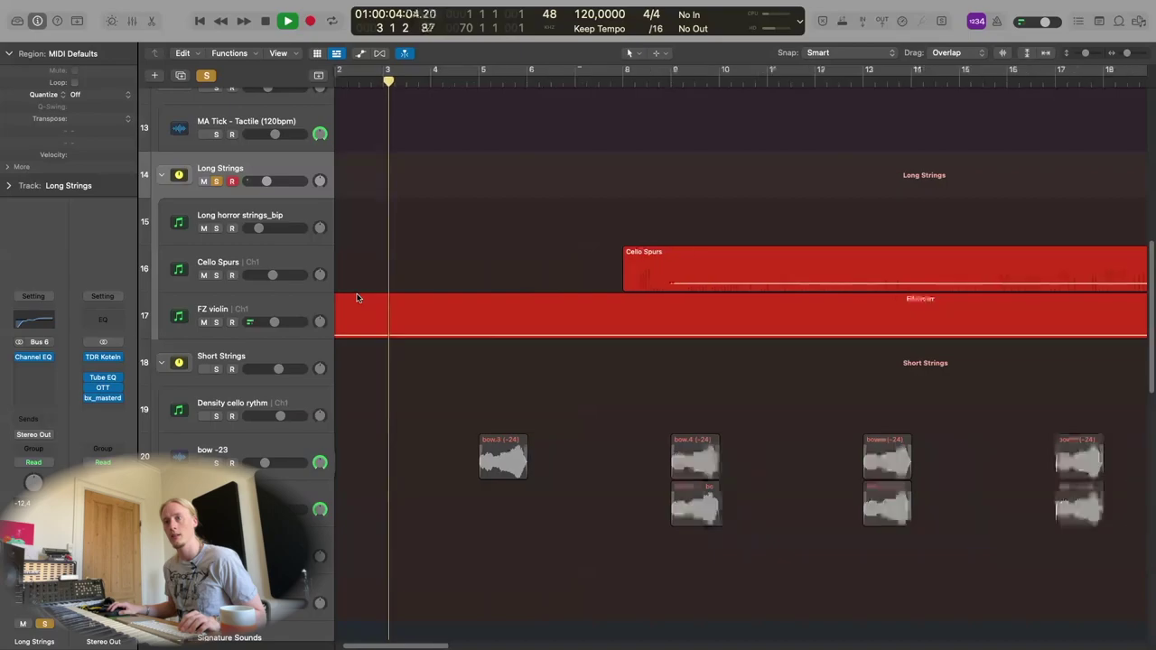
# Play the soloed Long Strings from about bar 9, turn the solo off to hear the full mix and stop playback.
pyautogui.click(534, 76)
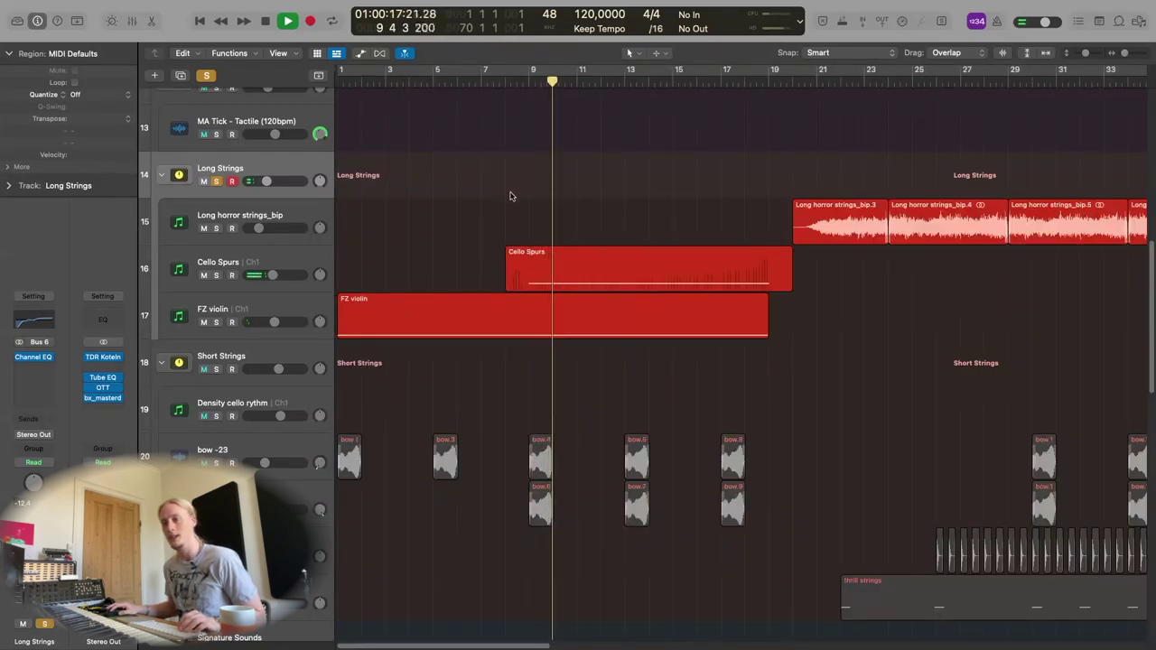
pyautogui.press('s')
pyautogui.scroll(-4, 513, 271)
pyautogui.scroll(5, 515, 289)
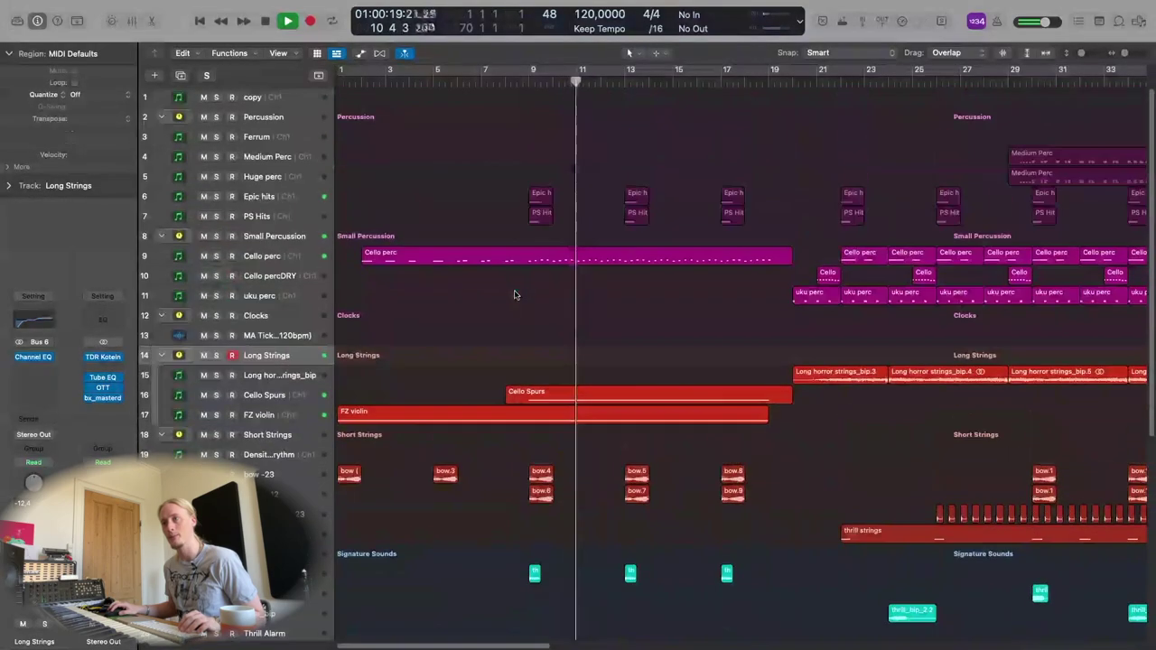
pyautogui.press('space')
# Open the Kontakt instrument on the Cello perc track and move its window clear of the percussion regions.
pyautogui.click(276, 256)
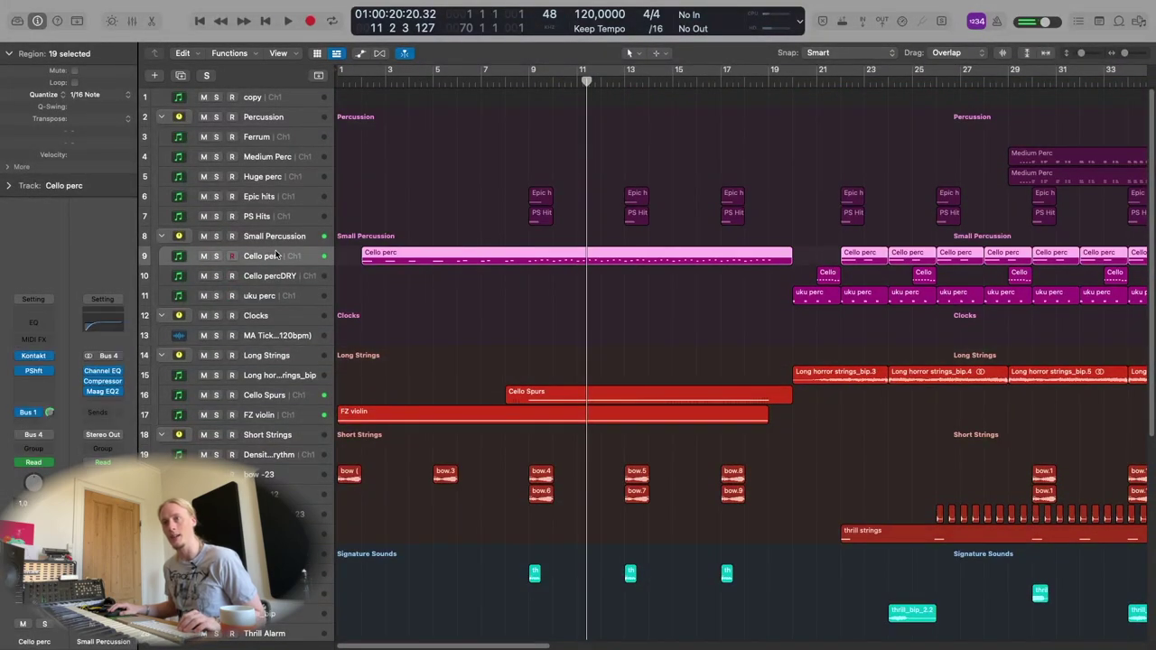
pyautogui.click(34, 356)
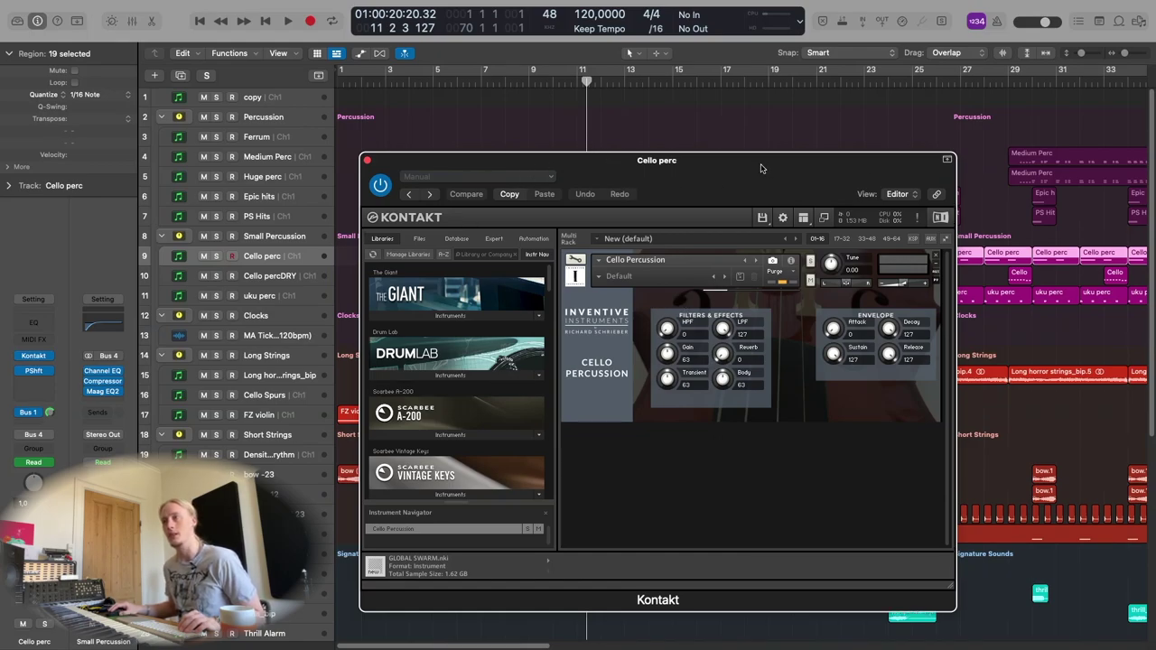
pyautogui.moveTo(779, 161); pyautogui.dragTo(894, 379)
# Solo the Cello perc track, play it from bar 11, turn its solo off and close the Kontakt window.
pyautogui.press('s')
pyautogui.press('space')
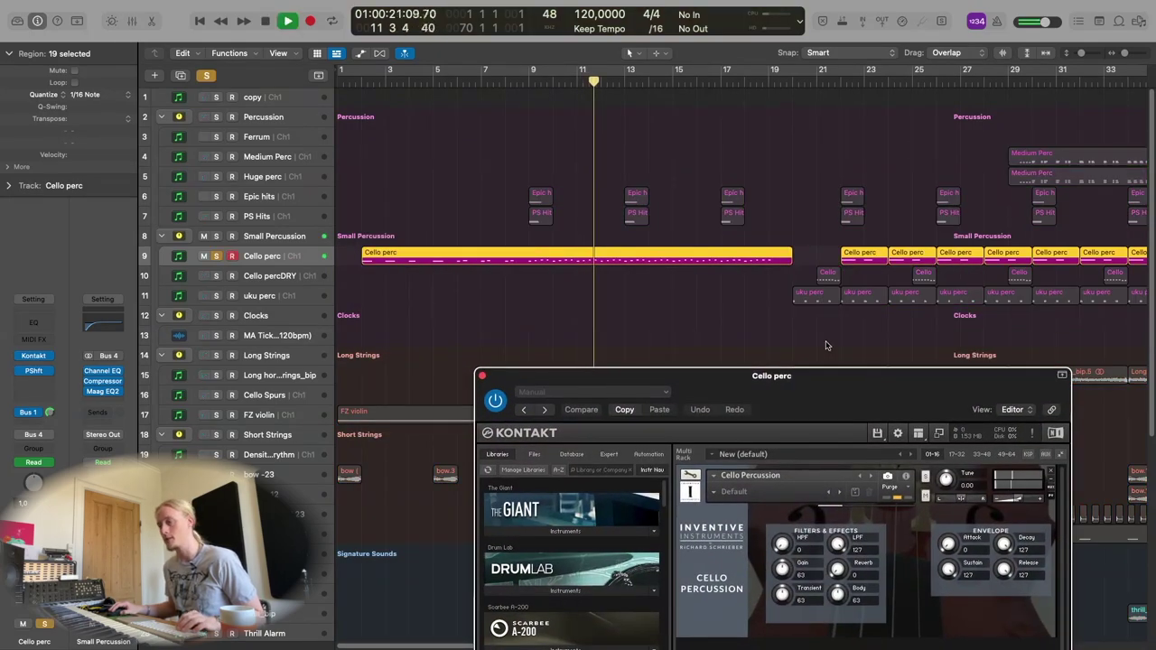
pyautogui.press('s')
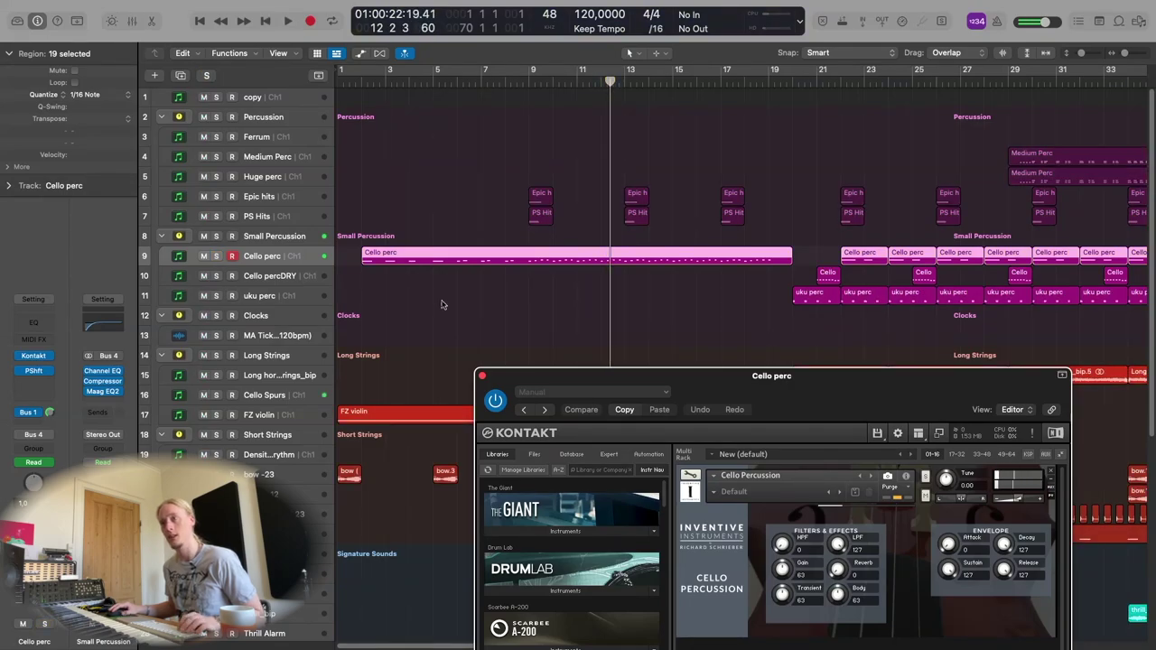
pyautogui.click(482, 376)
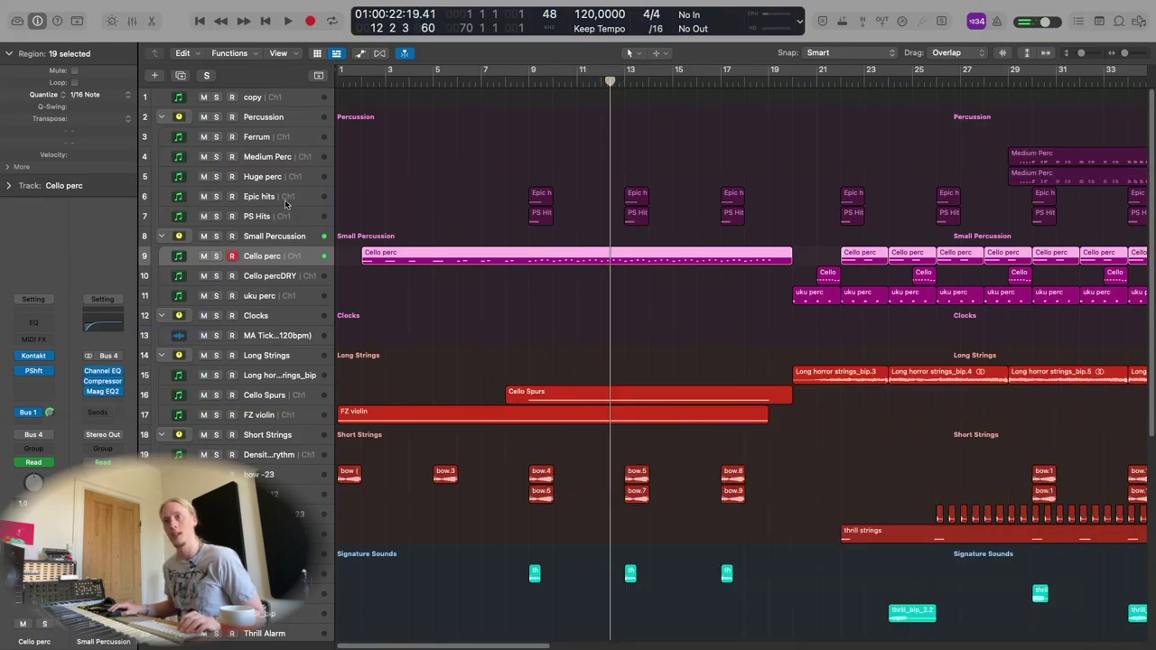
# Solo the Percussion group, play its hits at bars 9 and 13, turn the solo off and stop playback.
pyautogui.click(284, 120)
pyautogui.press('s')
pyautogui.click(530, 81)
pyautogui.press('space')
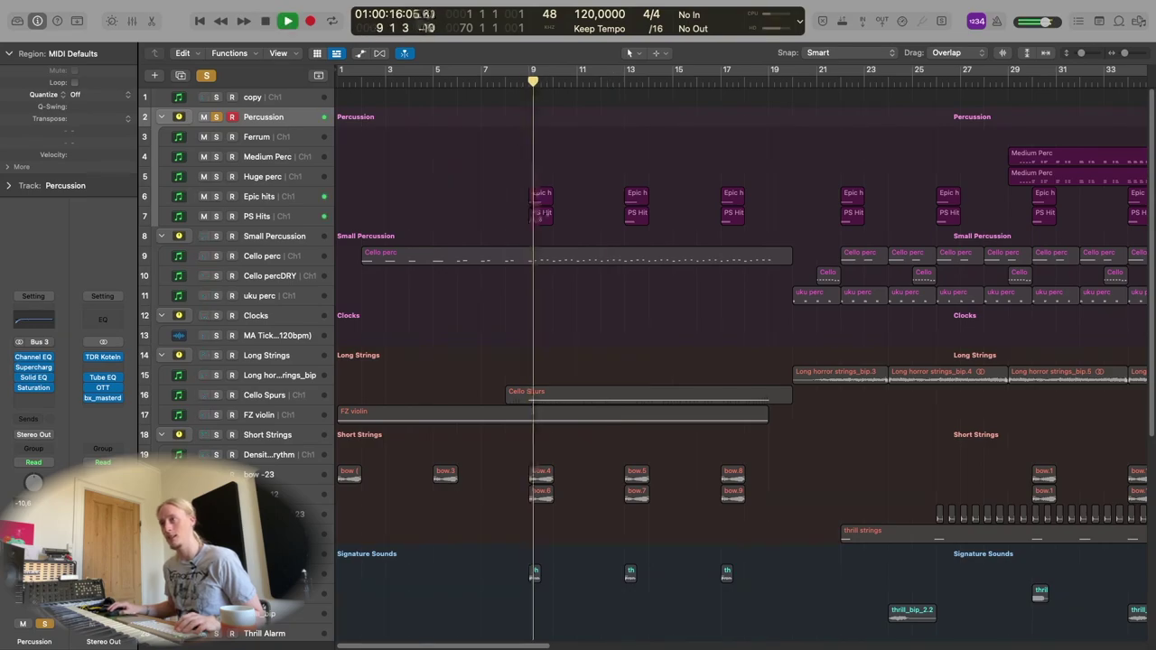
pyautogui.click(625, 82)
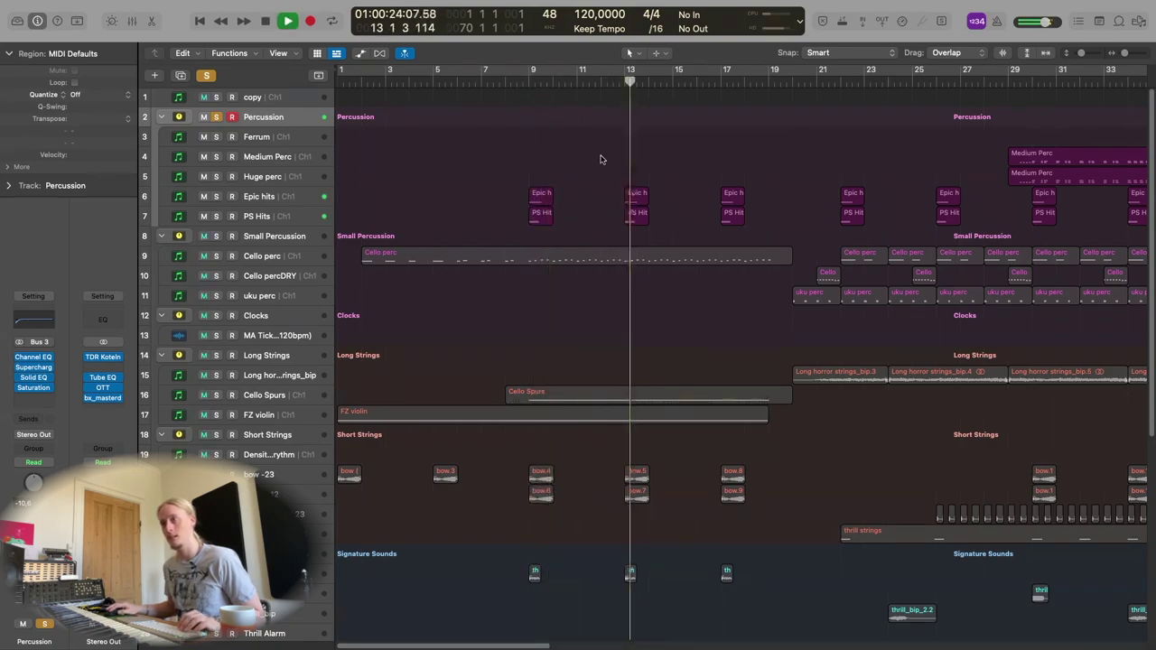
pyautogui.press('s')
pyautogui.press('space')
pyautogui.press('z')
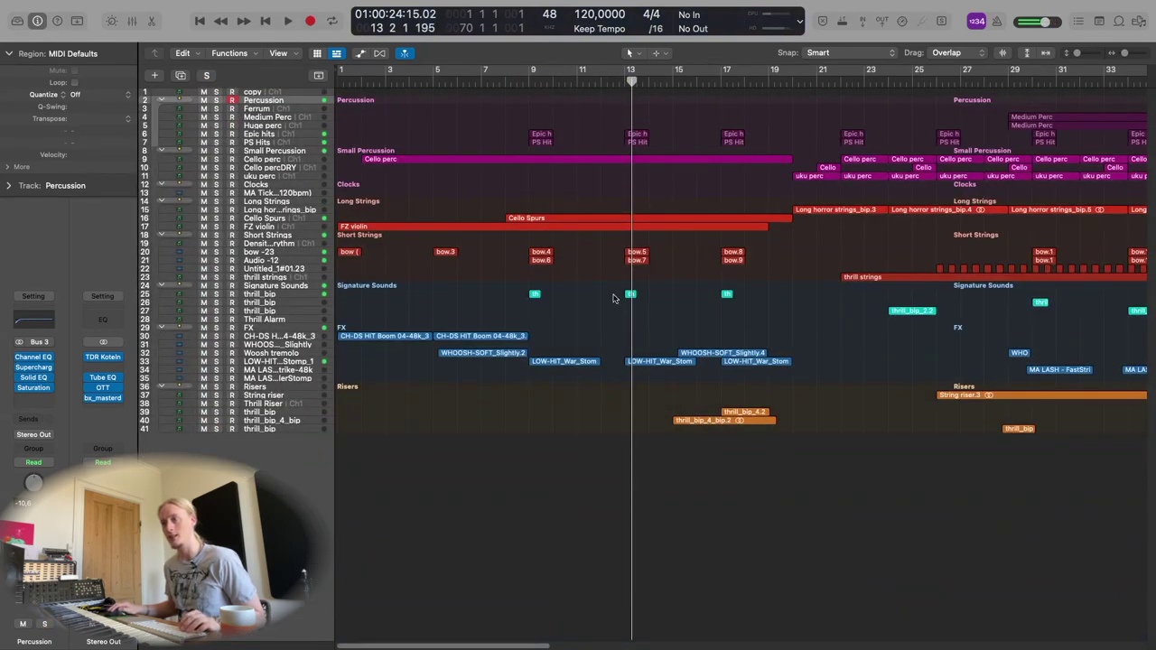
pyautogui.press('z')
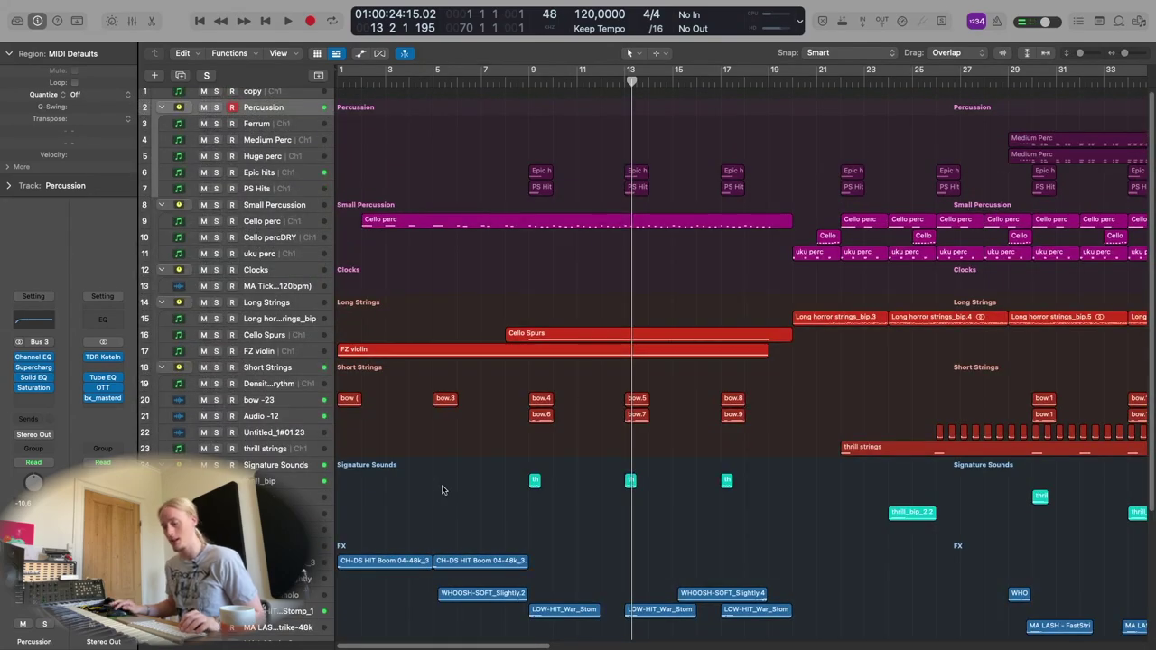
# Solo the FX group, play its opening boom hit from bar 1 and turn the solo off.
pyautogui.press('Return')
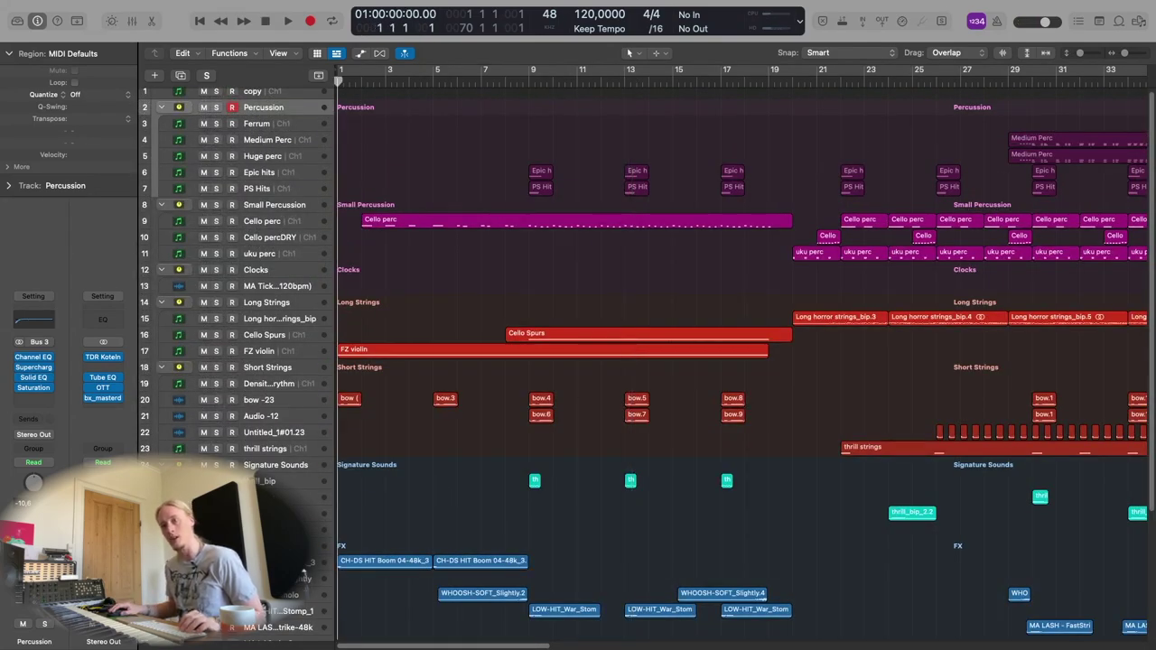
pyautogui.click(271, 562)
pyautogui.click(271, 548)
pyautogui.press('s')
pyautogui.press('space')
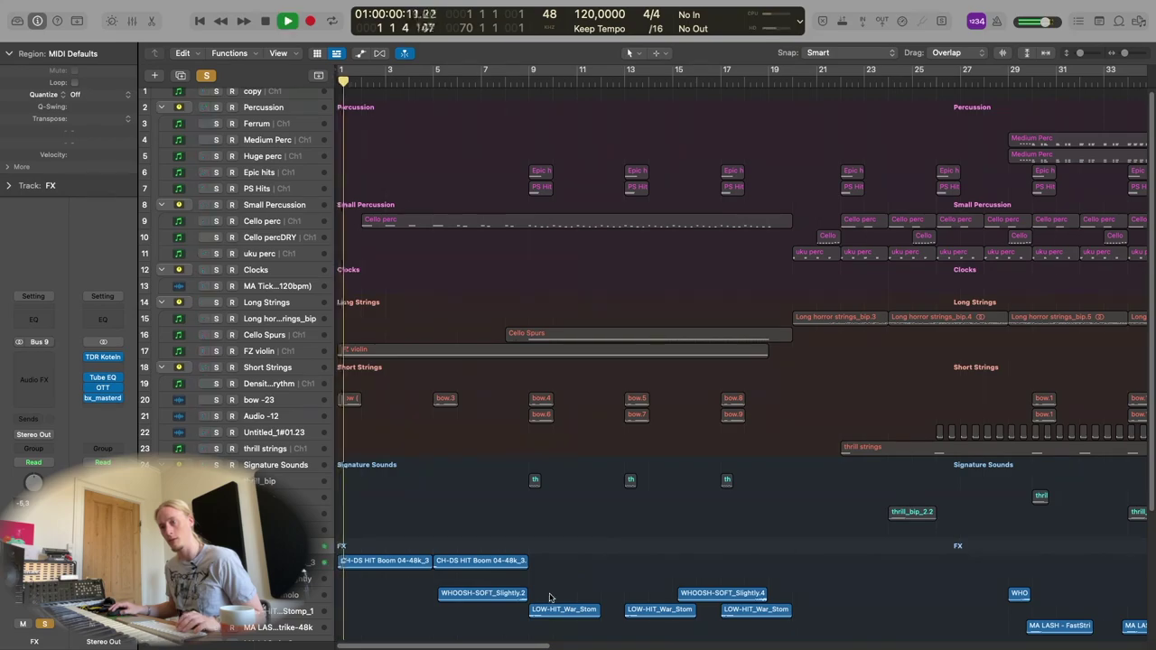
pyautogui.scroll(-6, 549, 597)
pyautogui.press('s')
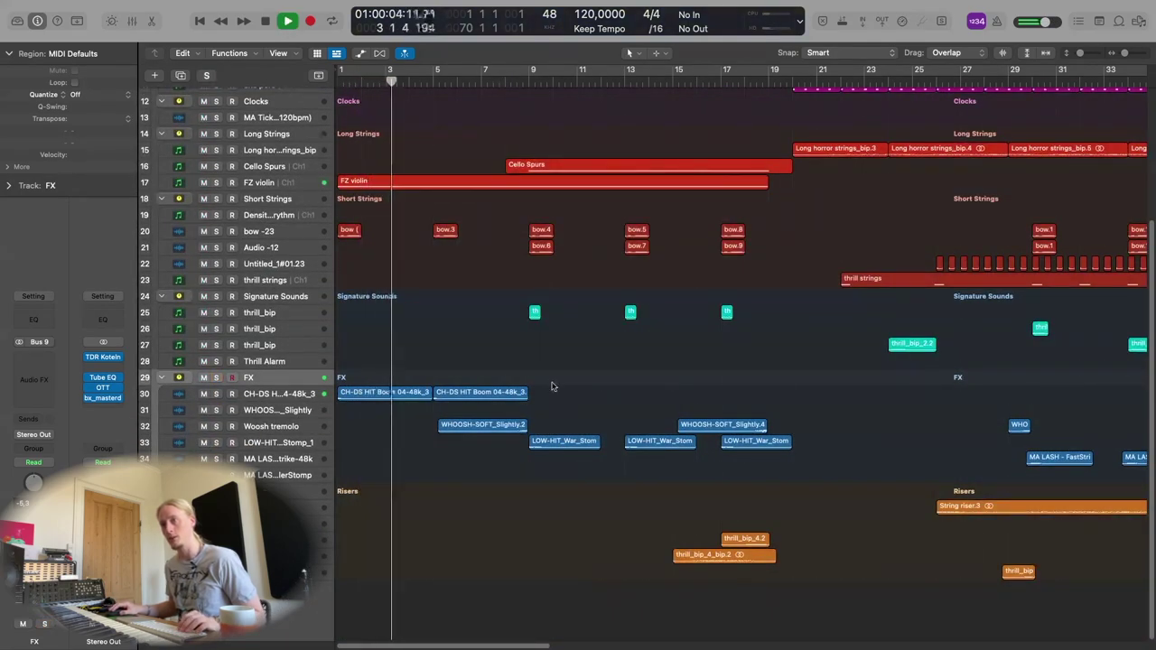
# Play the full mix from bar 8 and examine how all track groups combine from bar 9 onwards.
pyautogui.click(513, 83)
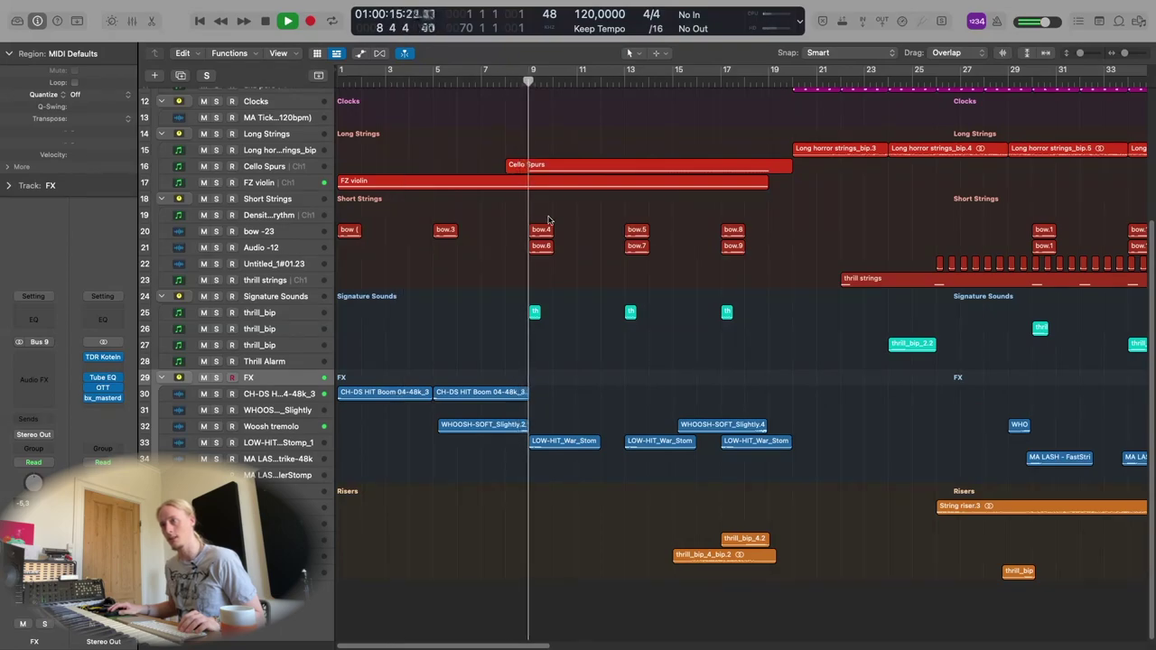
pyautogui.scroll(5, 638, 248)
pyautogui.press('super+Up')
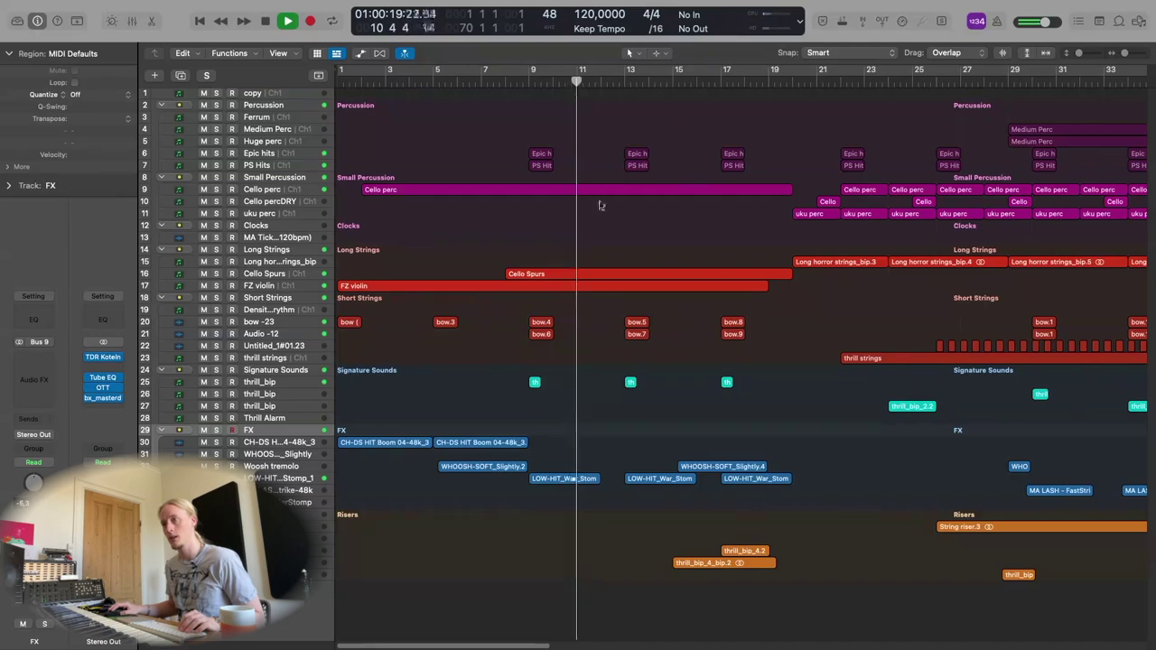
pyautogui.scroll(-5, 600, 206)
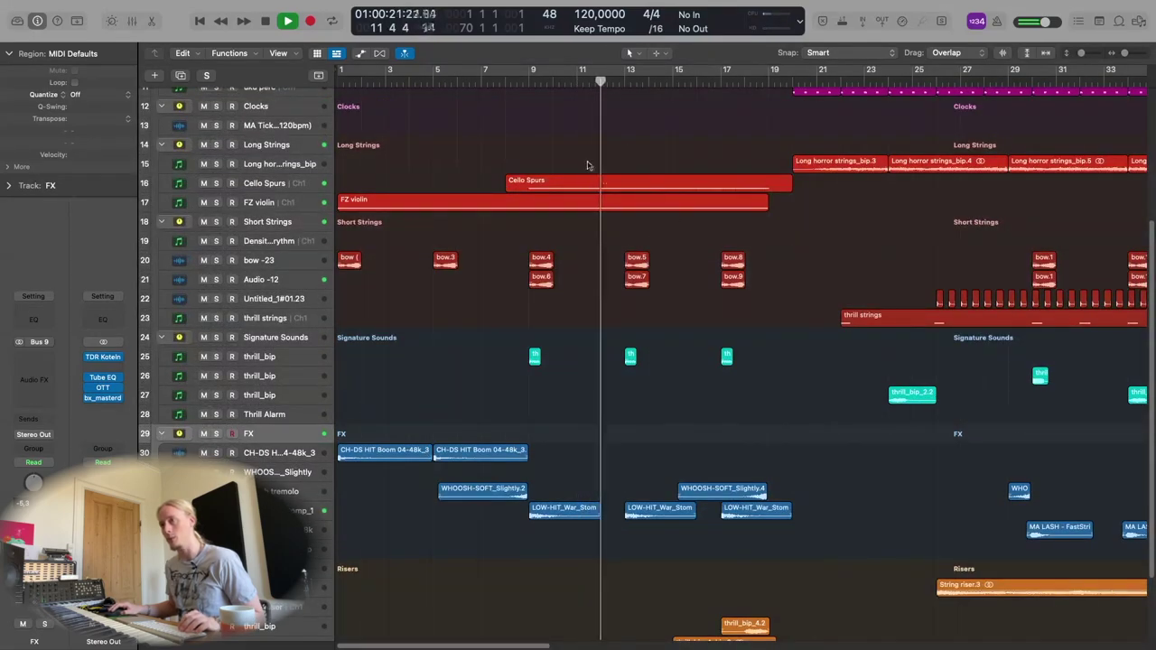
pyautogui.scroll(2, 650, 288)
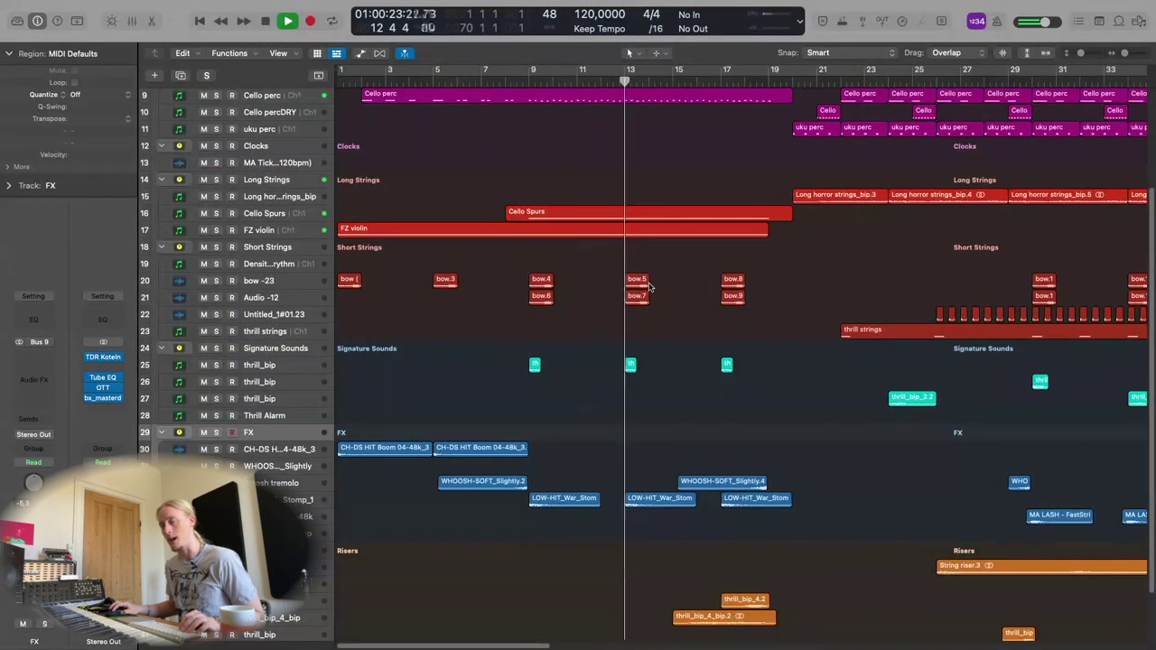
pyautogui.hscroll(2, 648, 288)
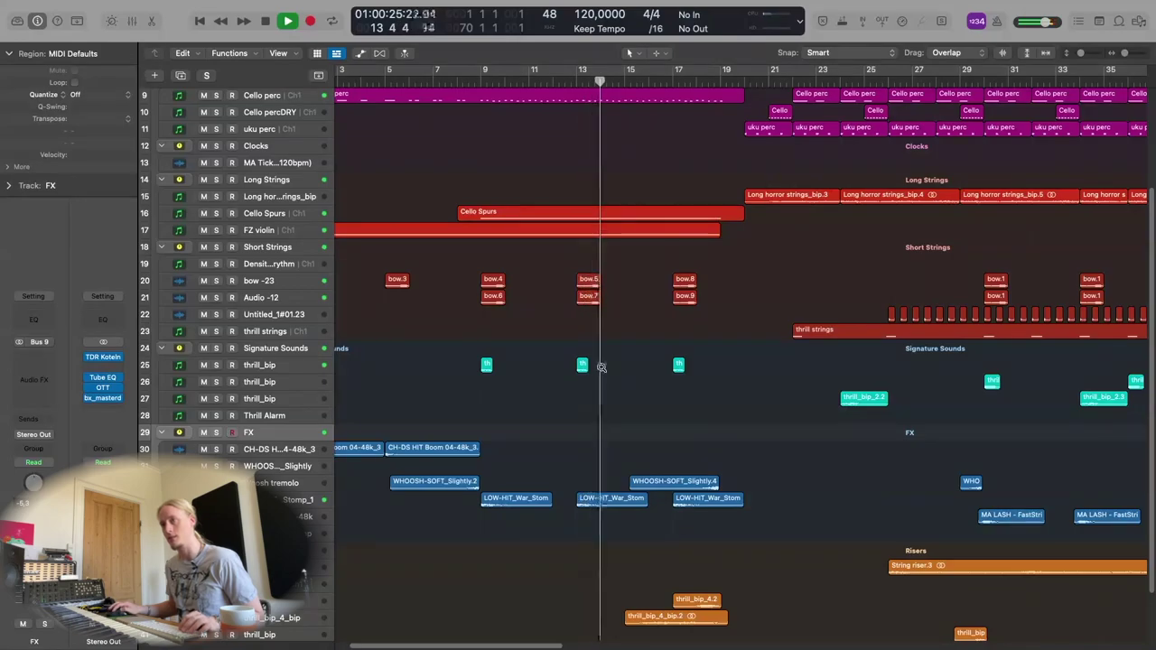
pyautogui.scroll(3, 643, 151)
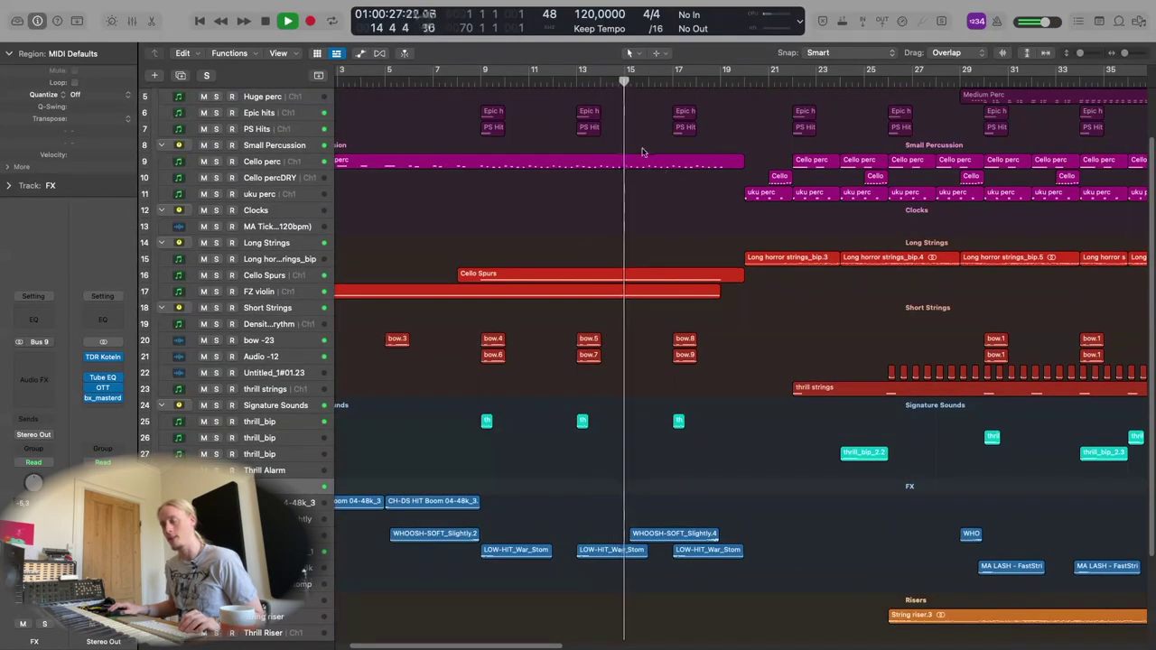
# Follow playback through the whoosh and riser regions at bars 15 to 19 and stop before bar 20.
pyautogui.hscroll(2, 642, 151)
pyautogui.scroll(-4, 645, 343)
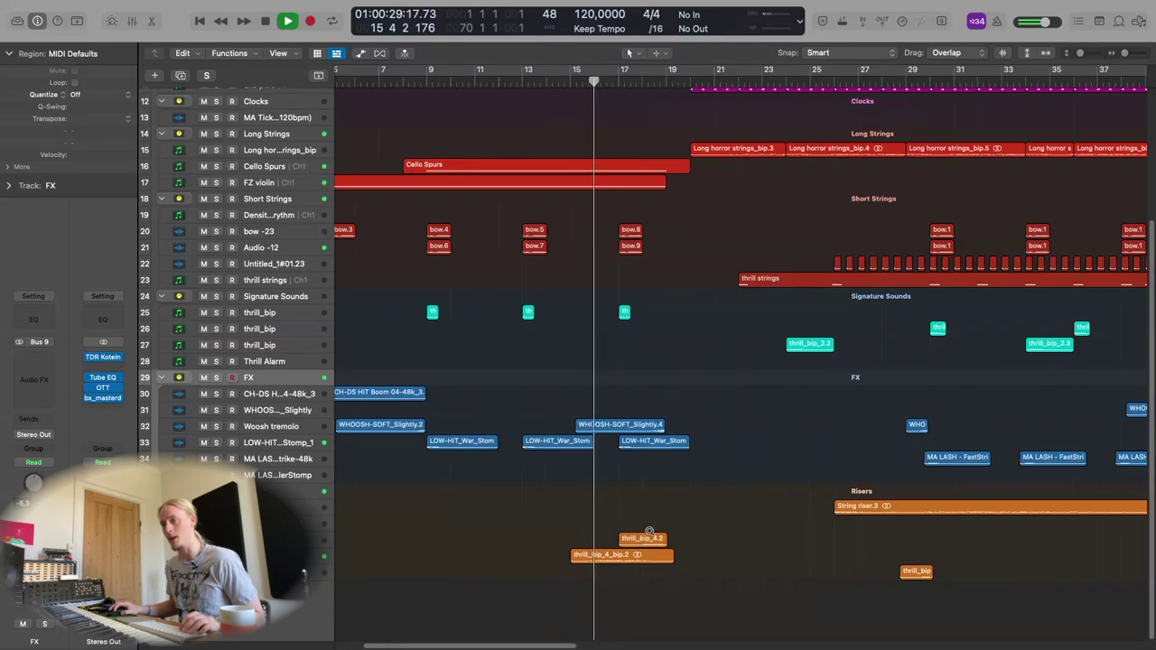
pyautogui.scroll(3, 650, 532)
pyautogui.scroll(-5, 645, 530)
pyautogui.scroll(-2, 644, 528)
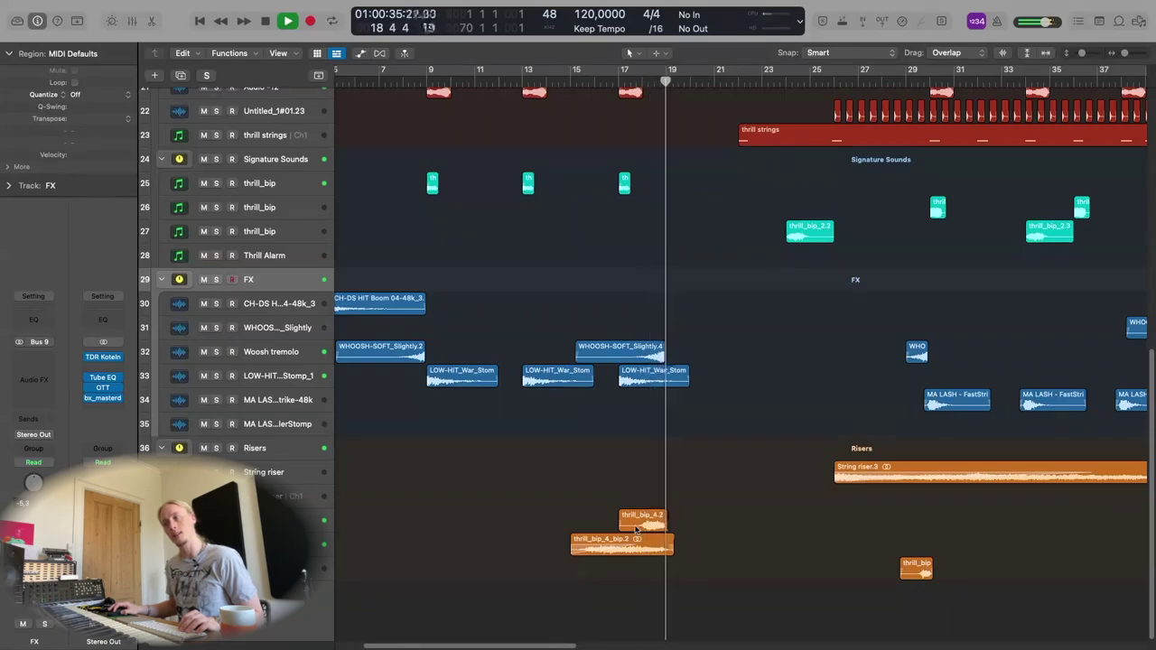
pyautogui.scroll(10, 800, 365)
pyautogui.hscroll(4, 800, 366)
pyautogui.press('space')
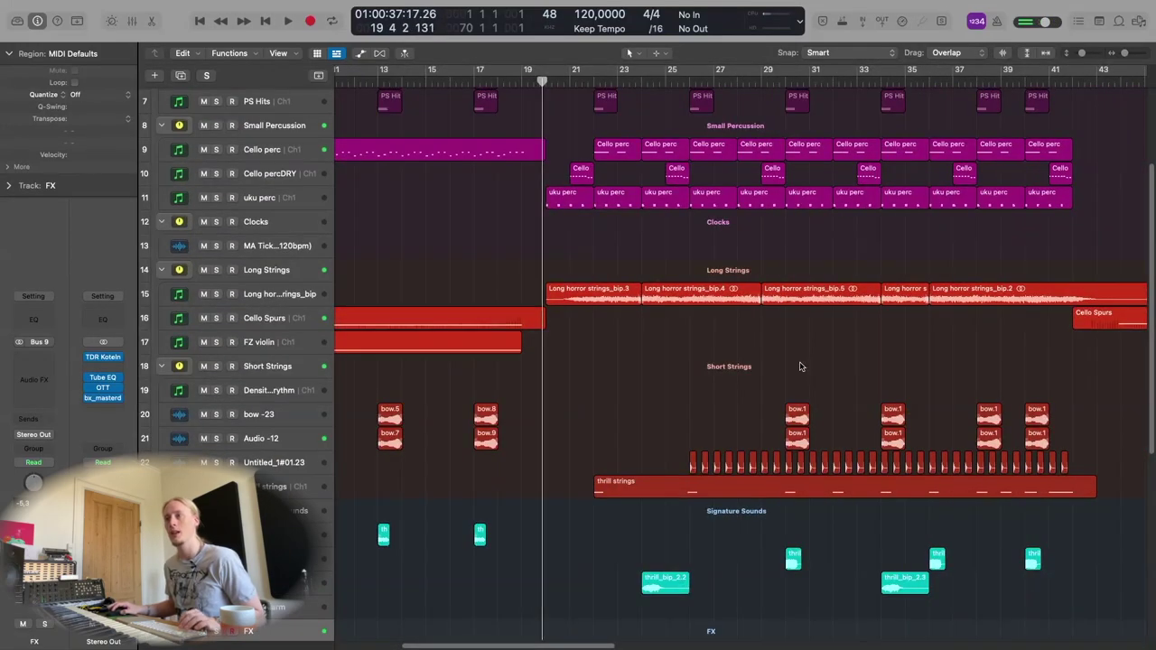
# Solo the Small Percussion group, play it around bar 21 and turn the solo off to hear the full mix.
pyautogui.scroll(-3, 750, 318)
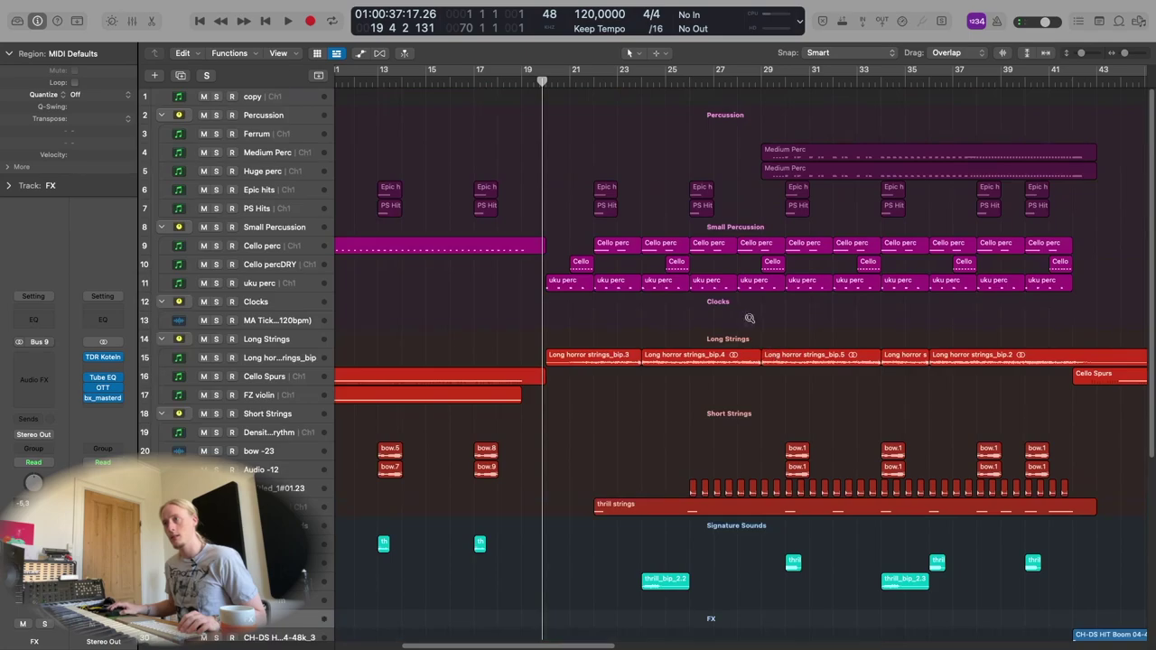
pyautogui.click(306, 227)
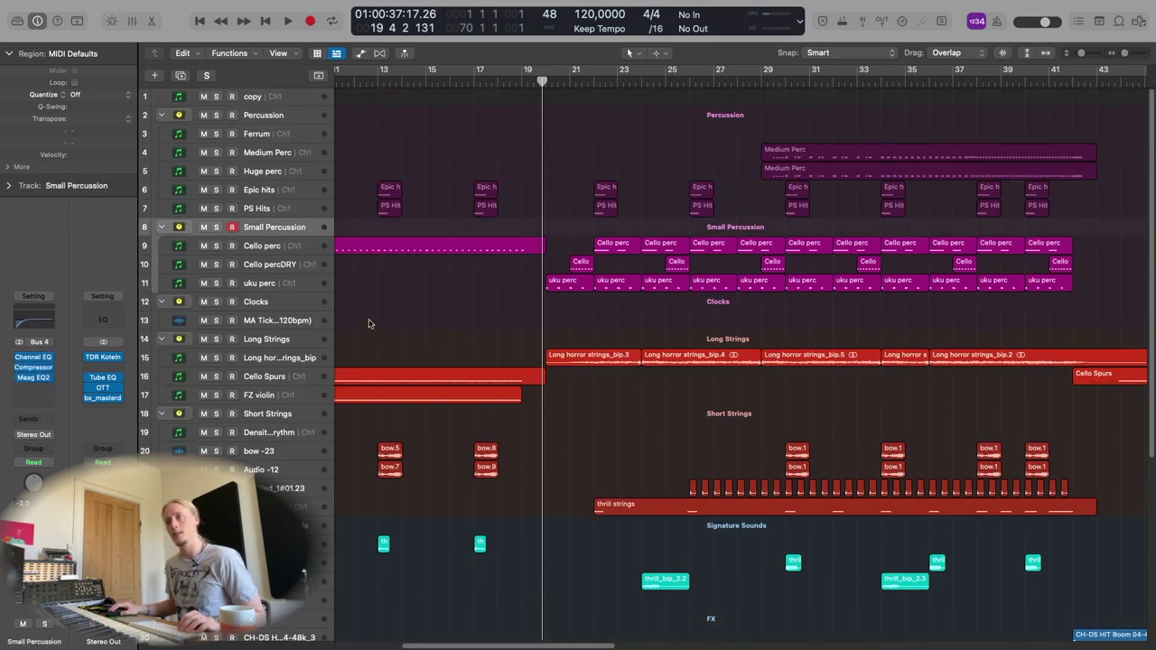
pyautogui.press('s')
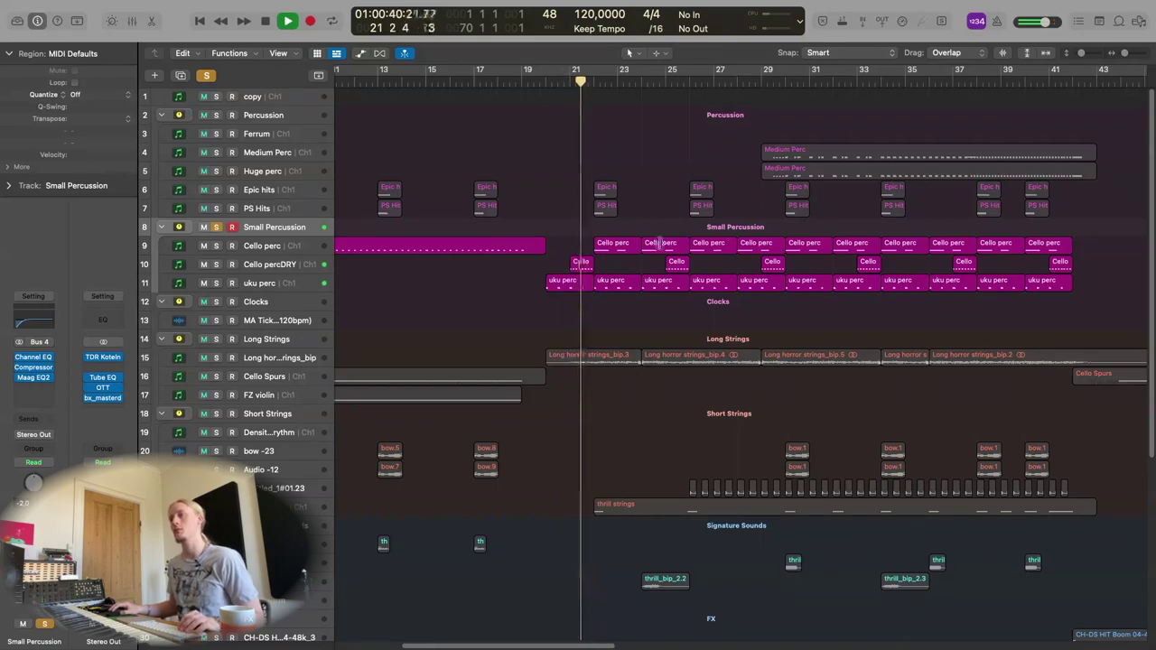
pyautogui.press('s')
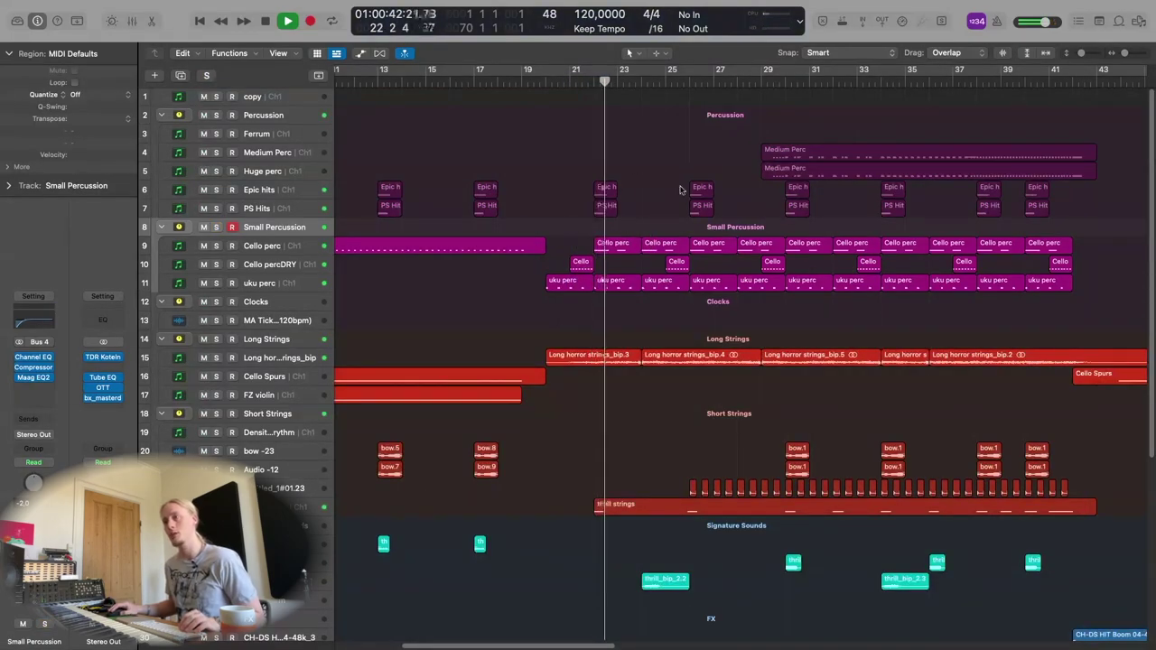
pyautogui.scroll(-3, 620, 202)
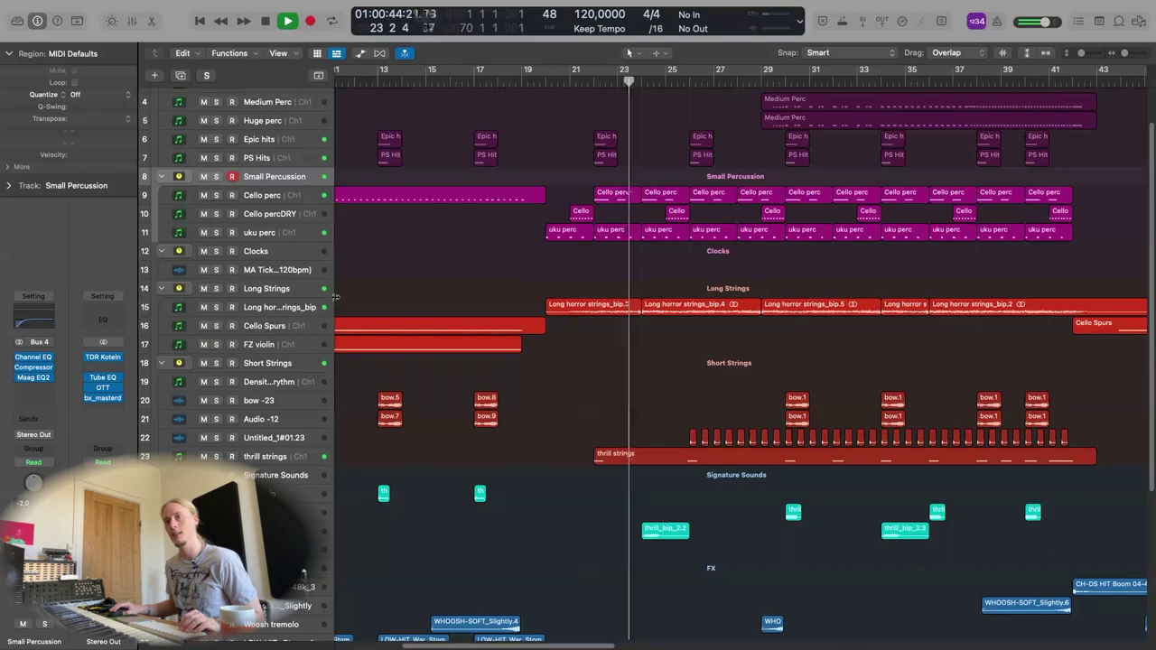
# Solo the Long horror strings_bip track, examine its waveform from bar 20 during playback and turn the solo off.
pyautogui.click(310, 308)
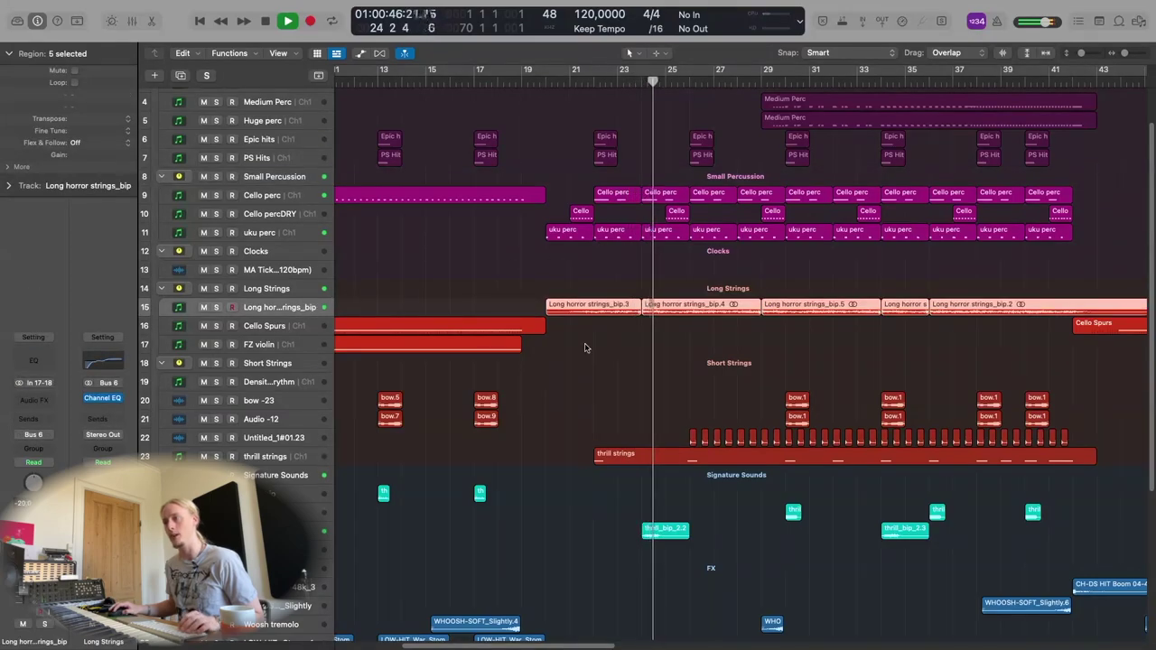
pyautogui.press('s')
pyautogui.press('super+Down')
pyautogui.press('super+Down')
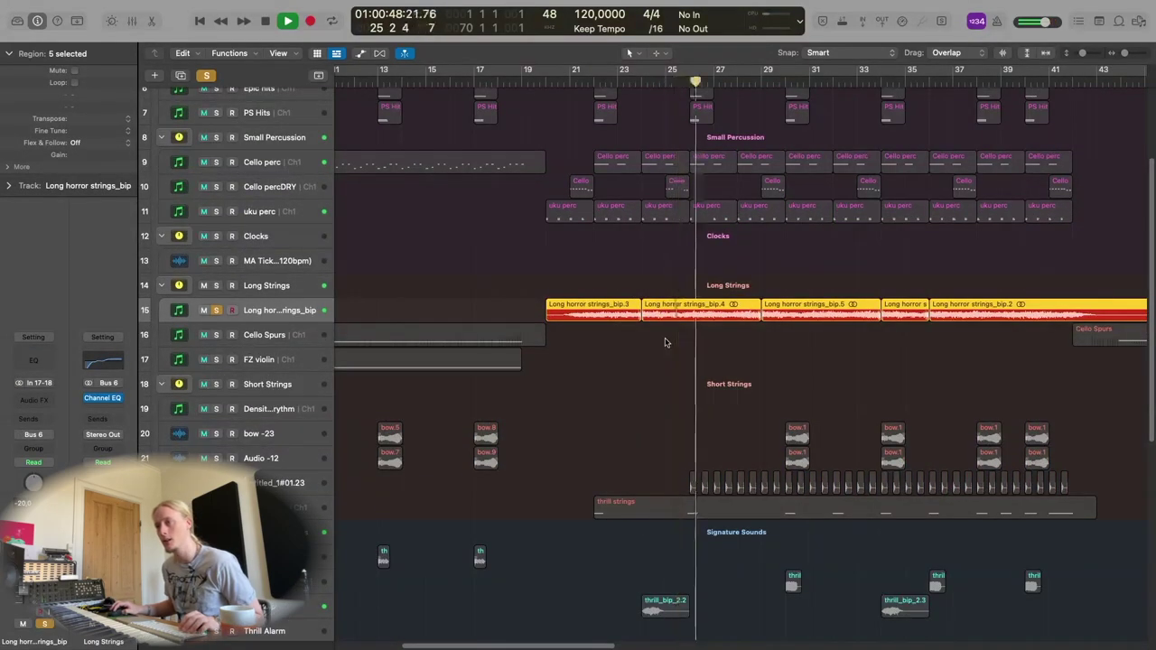
pyautogui.press('super+Right')
pyautogui.press('super+Right')
pyautogui.press('super+Down')
pyautogui.press('super+Down')
pyautogui.press('super+Down')
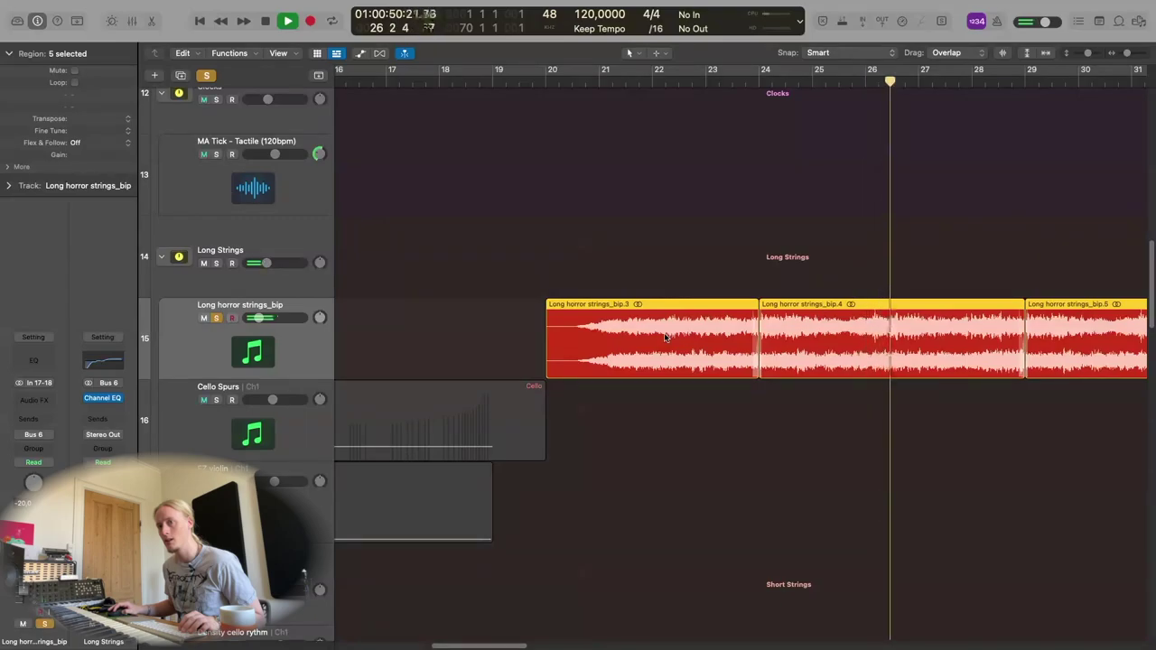
pyautogui.press('super+Left')
pyautogui.press('super+Up')
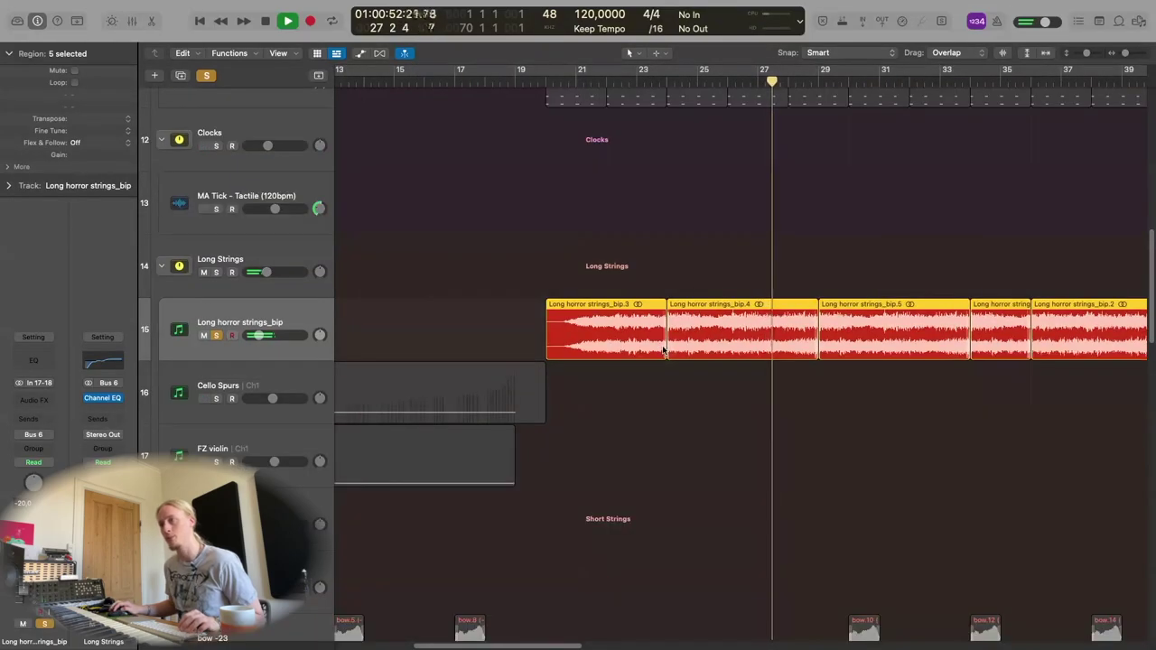
pyautogui.press('s')
pyautogui.press('super+Up')
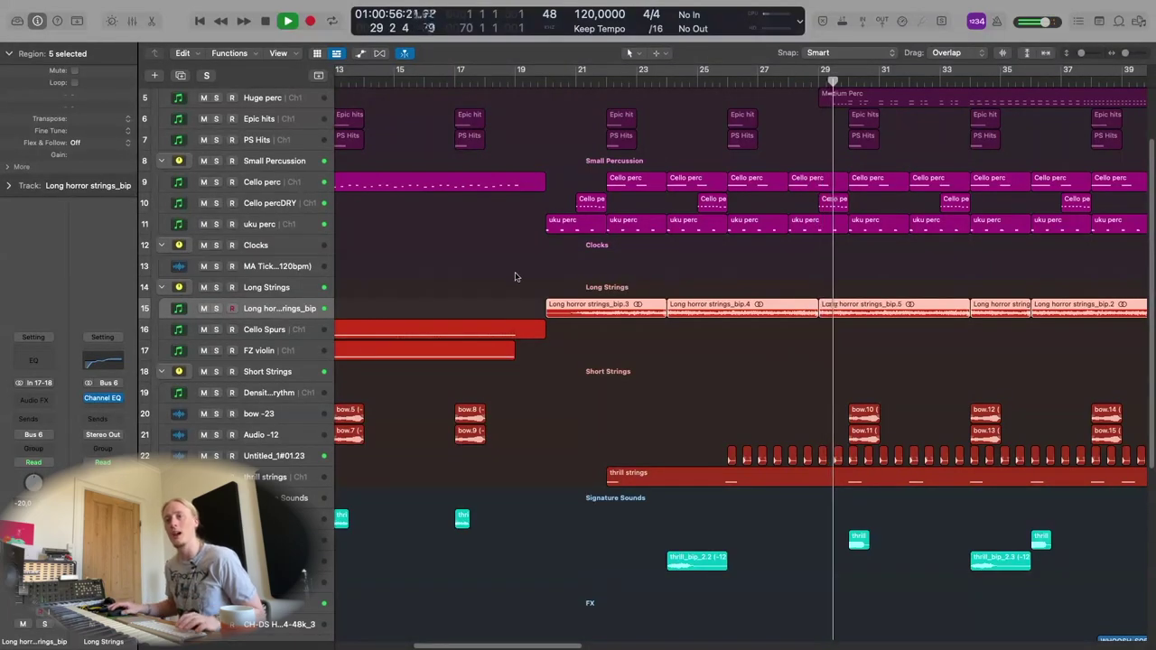
# Solo the Short Strings group, play it from bar 26 with the Untitled_1#01.23 track selected, and stop playback.
pyautogui.click(296, 476)
pyautogui.scroll(-2, 456, 403)
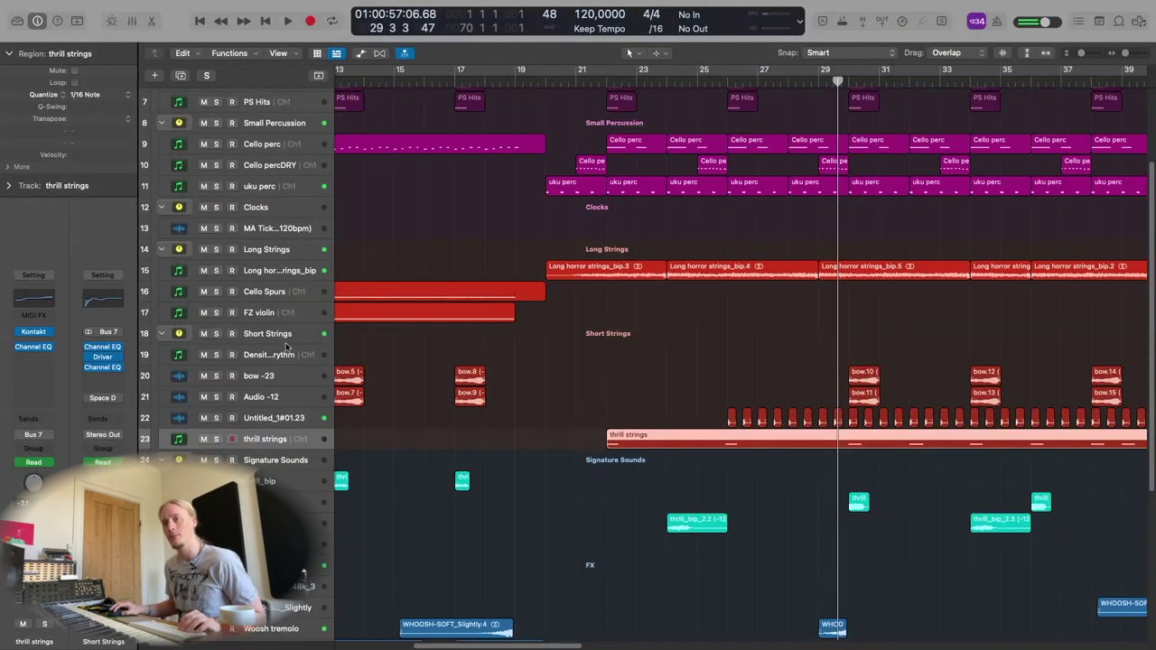
pyautogui.hscroll(5, 286, 348)
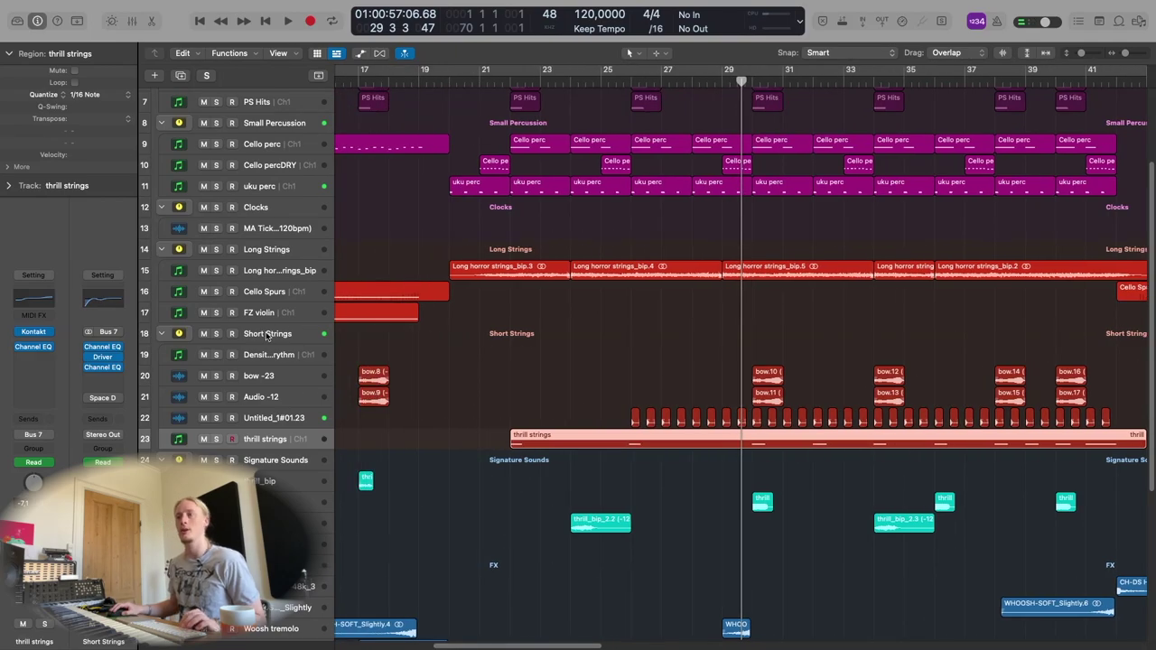
pyautogui.click(268, 335)
pyautogui.press('s')
pyautogui.click(632, 81)
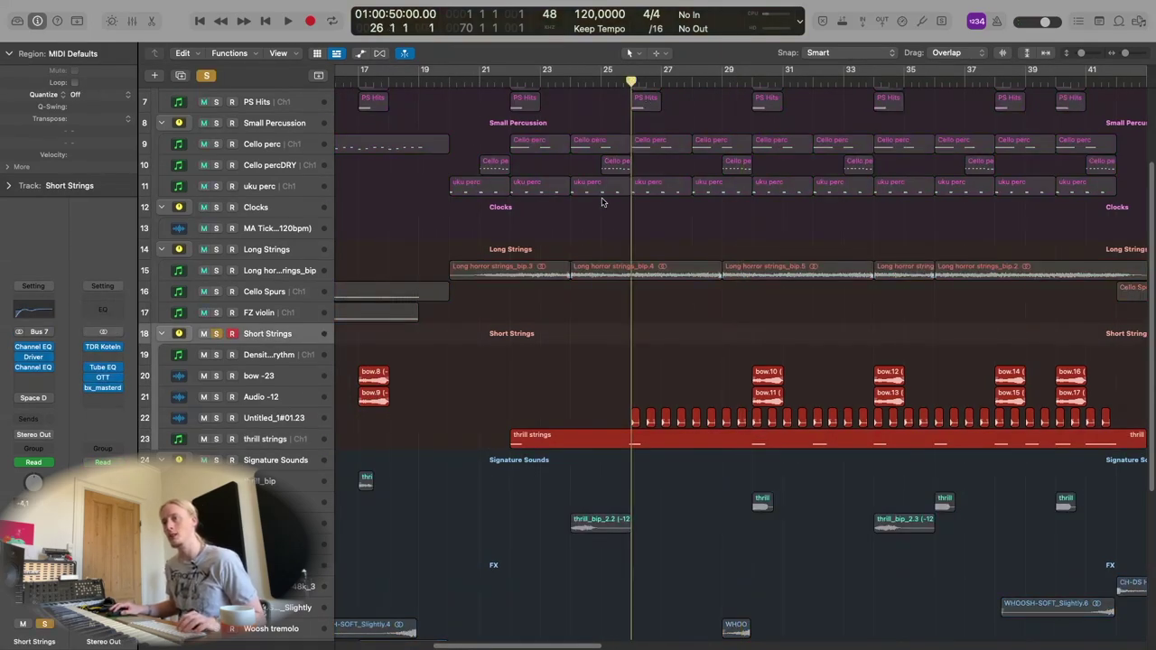
pyautogui.press('space')
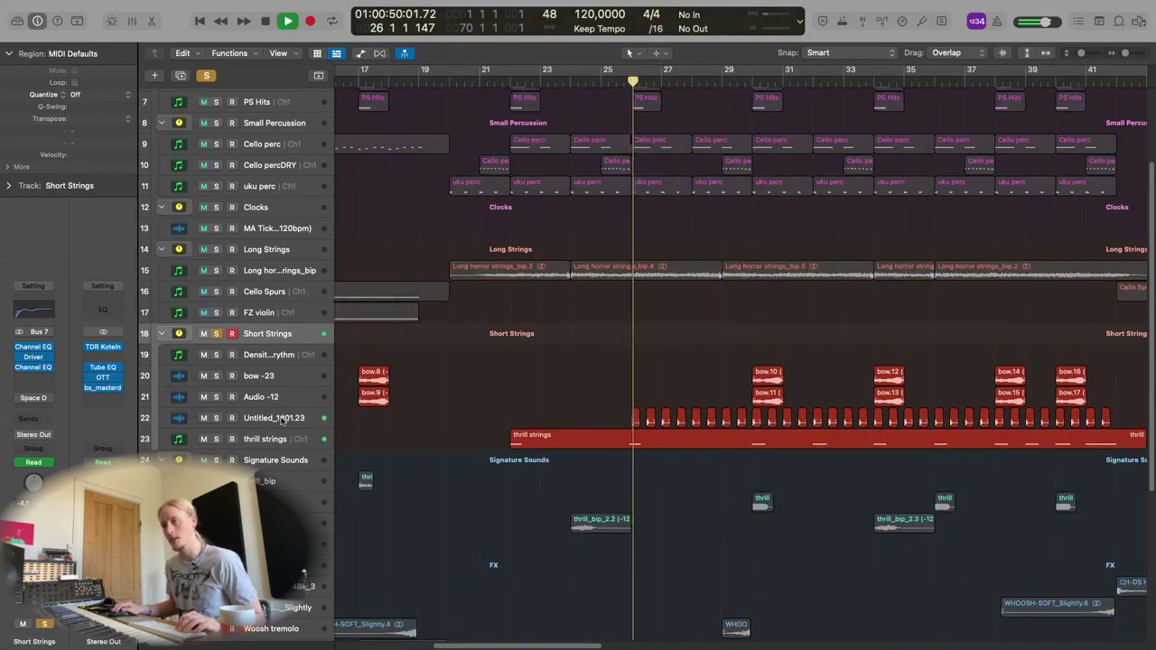
pyautogui.click(282, 420)
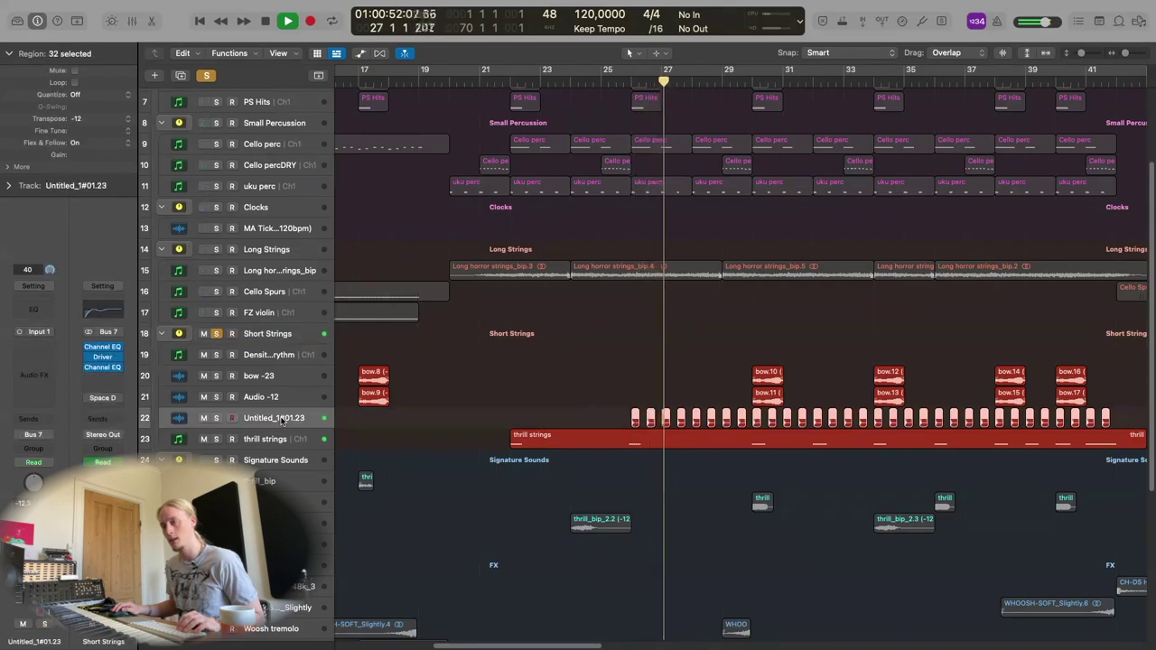
pyautogui.press('space')
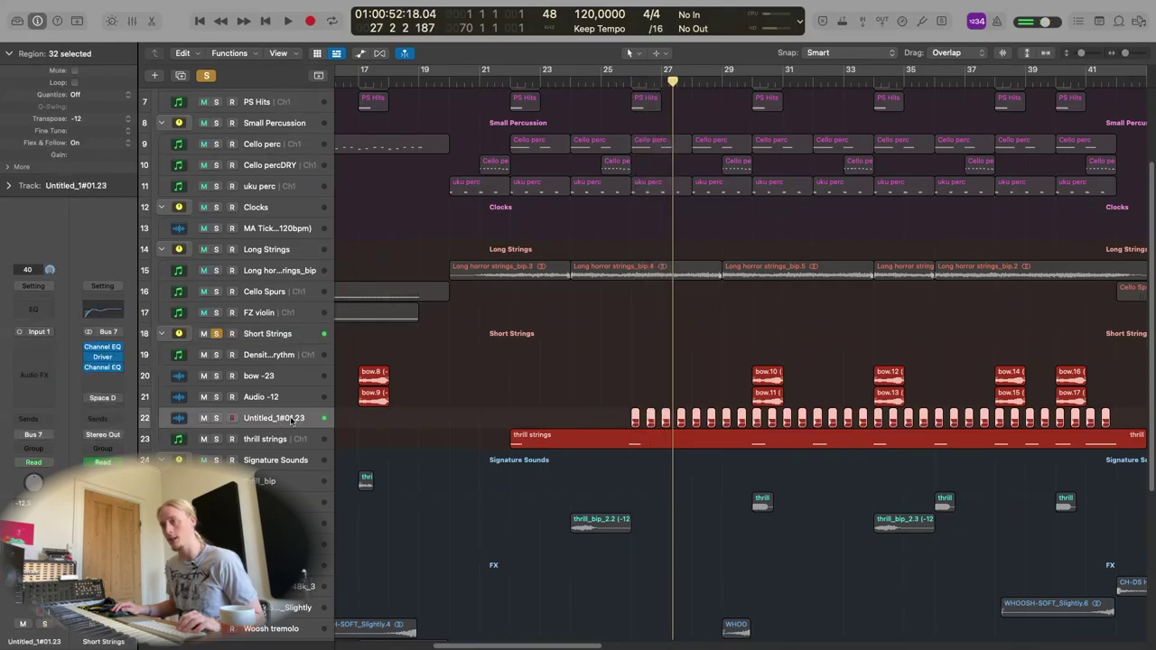
# Solo the thrill strings track, play its opening note from bar 22, stop playback and turn all solos off.
pyautogui.scroll(-4, 291, 420)
pyautogui.click(512, 86)
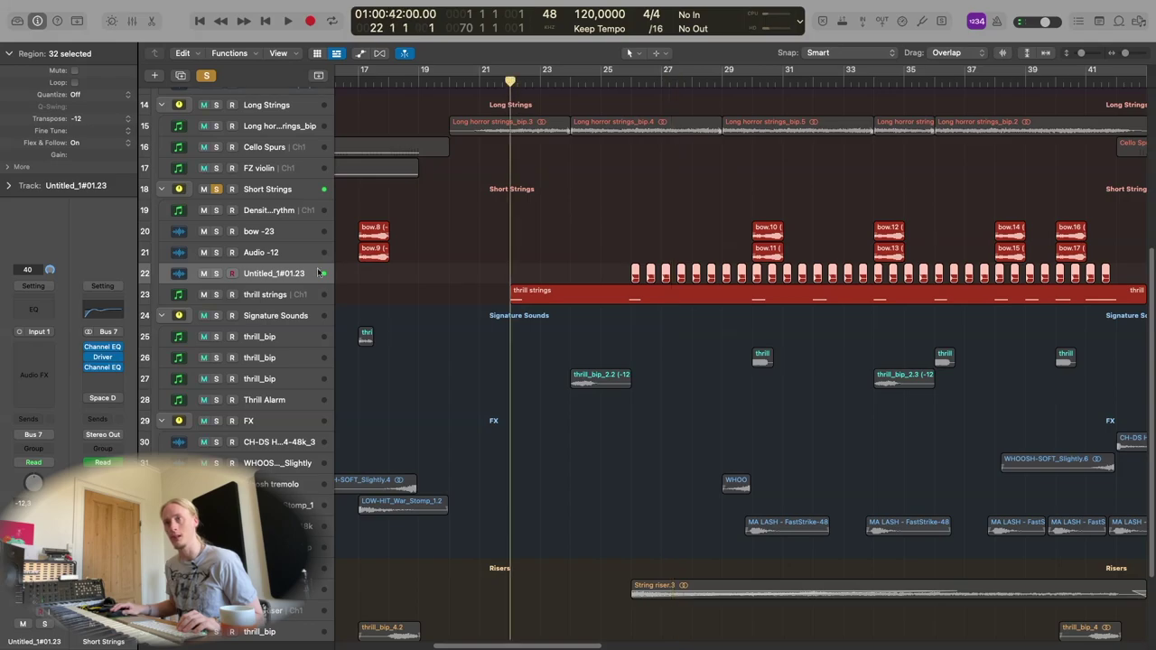
pyautogui.click(283, 292)
pyautogui.press('z')
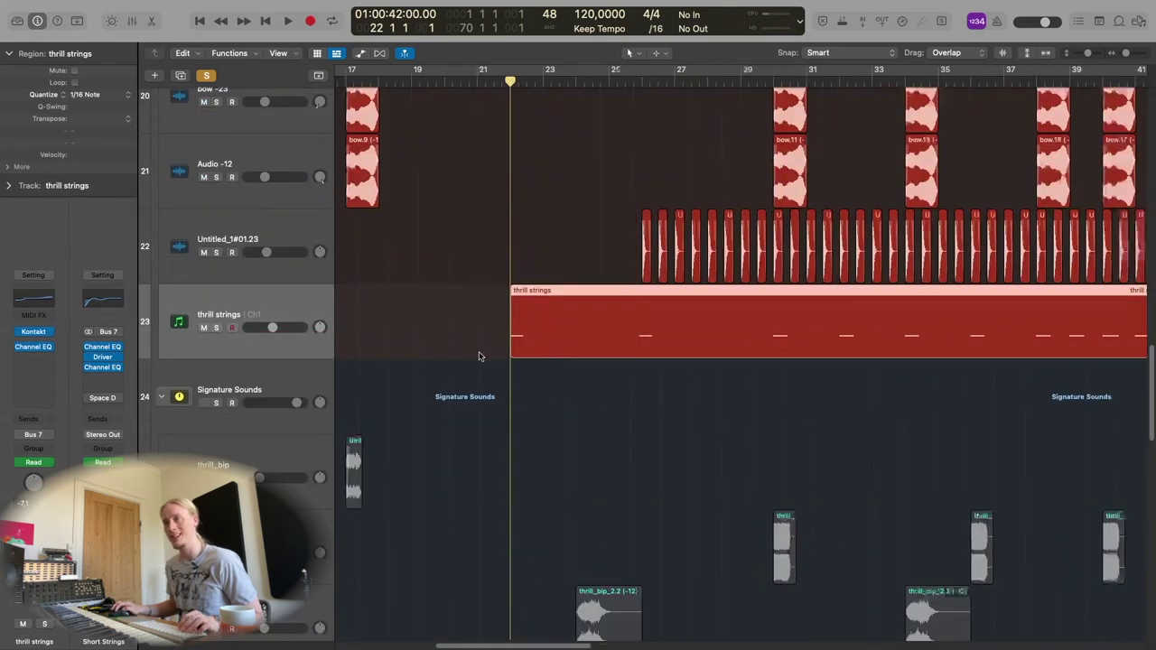
pyautogui.press('z')
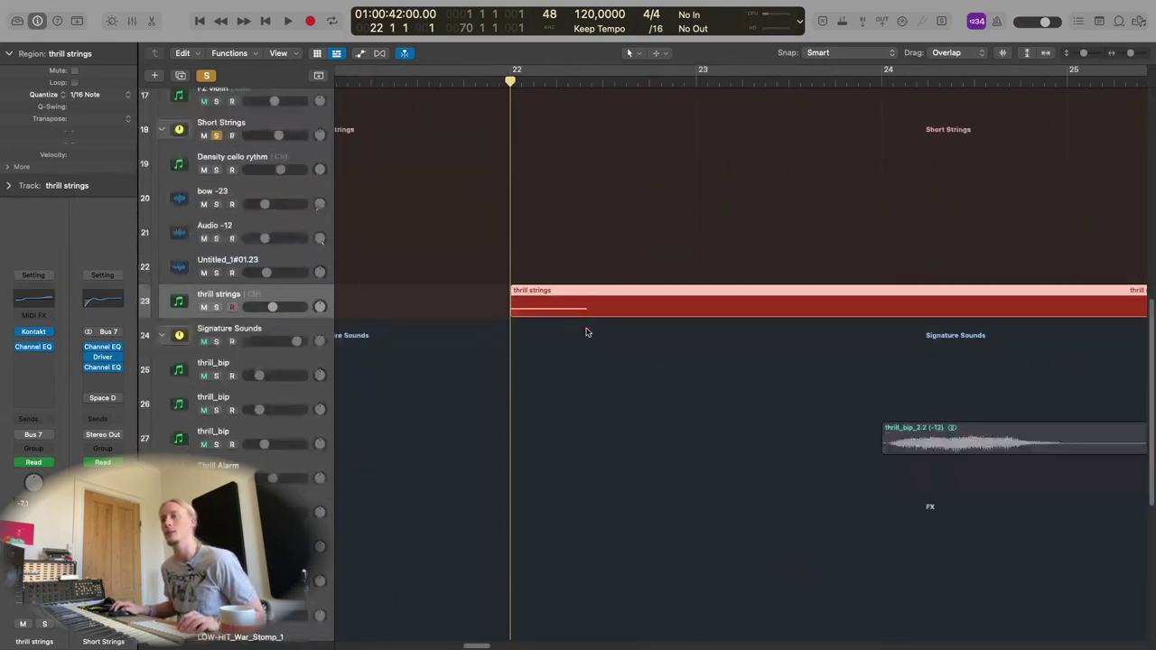
pyautogui.press('super+Left')
pyautogui.press('super+Left')
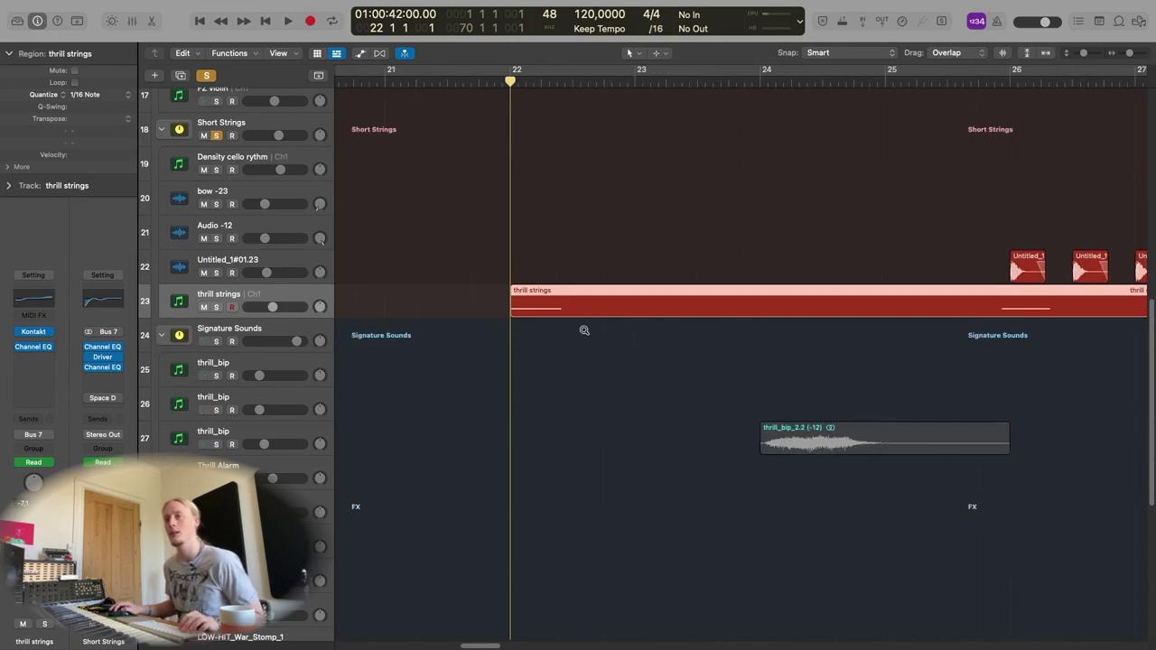
pyautogui.press('super+Up')
pyautogui.press('super+Down')
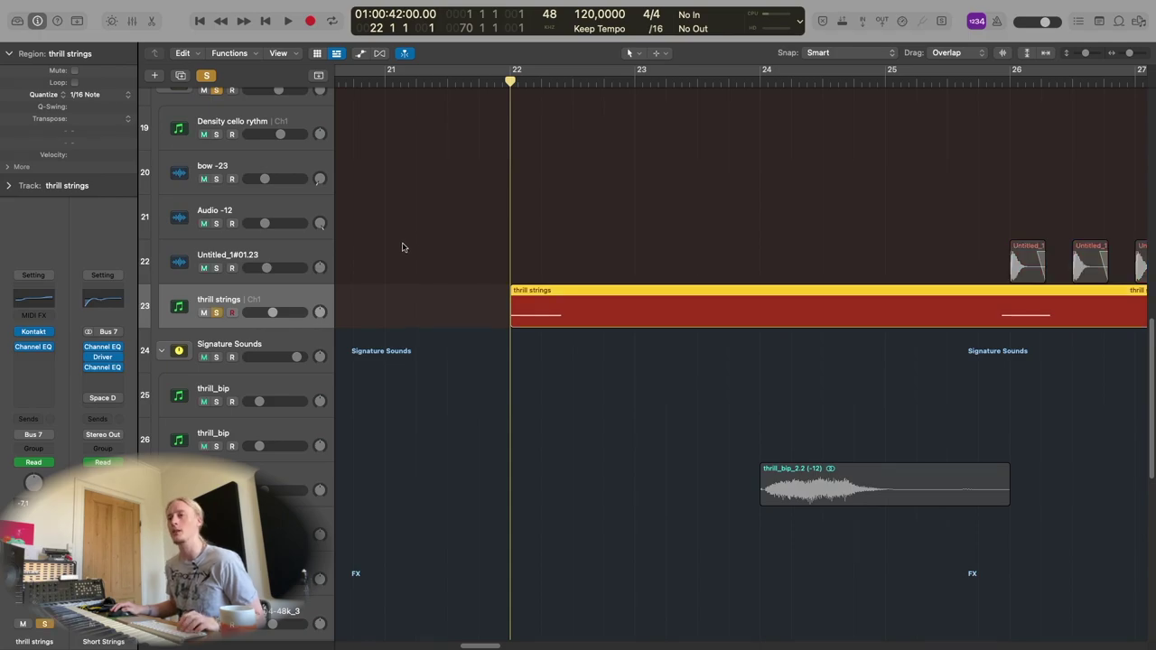
pyautogui.press('space')
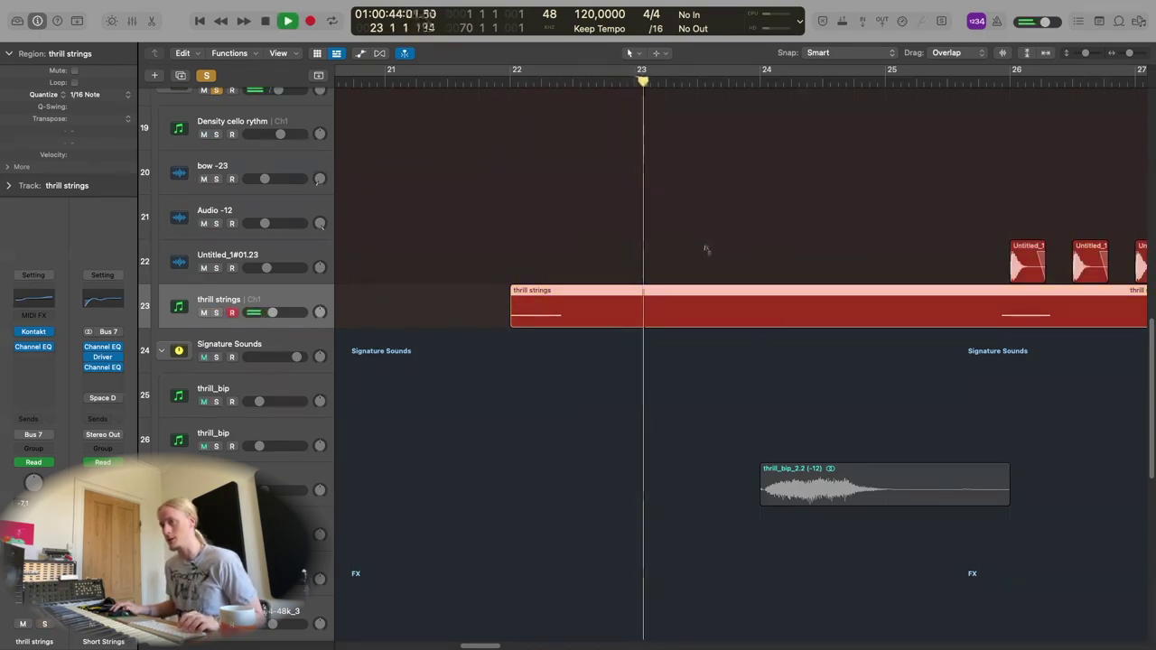
pyautogui.press('super+Left')
pyautogui.click(207, 76)
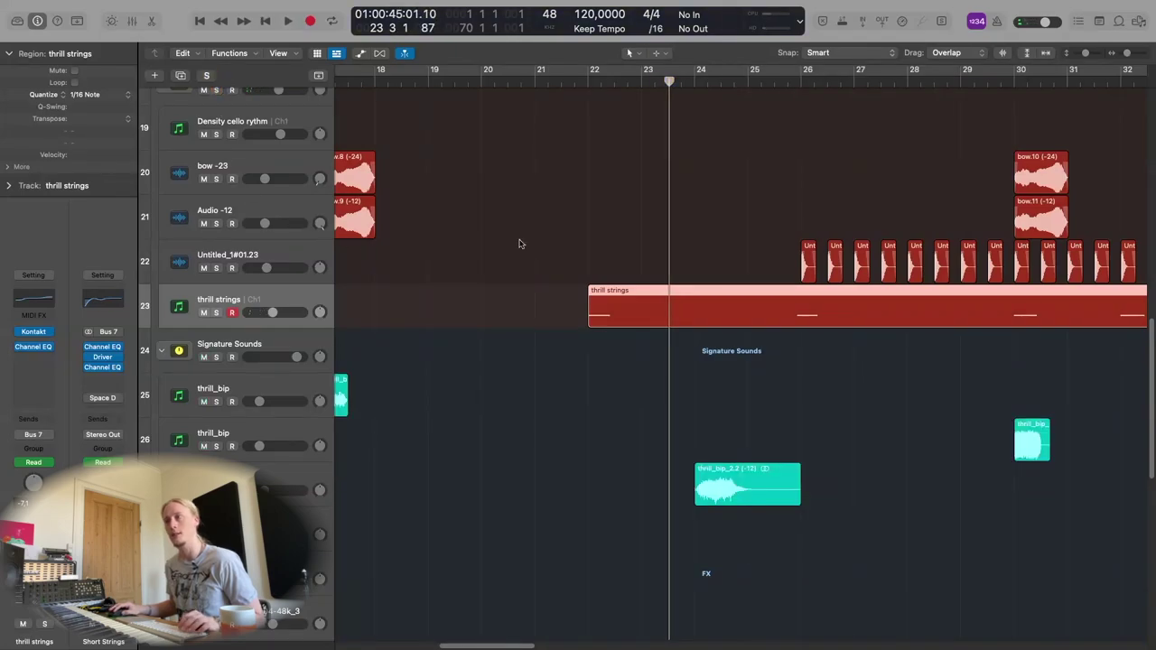
# Survey the arrangement across all track groups and play the full mix from bar 26.
pyautogui.press('super+Up')
pyautogui.press('super+Left')
pyautogui.hscroll(3, 558, 256)
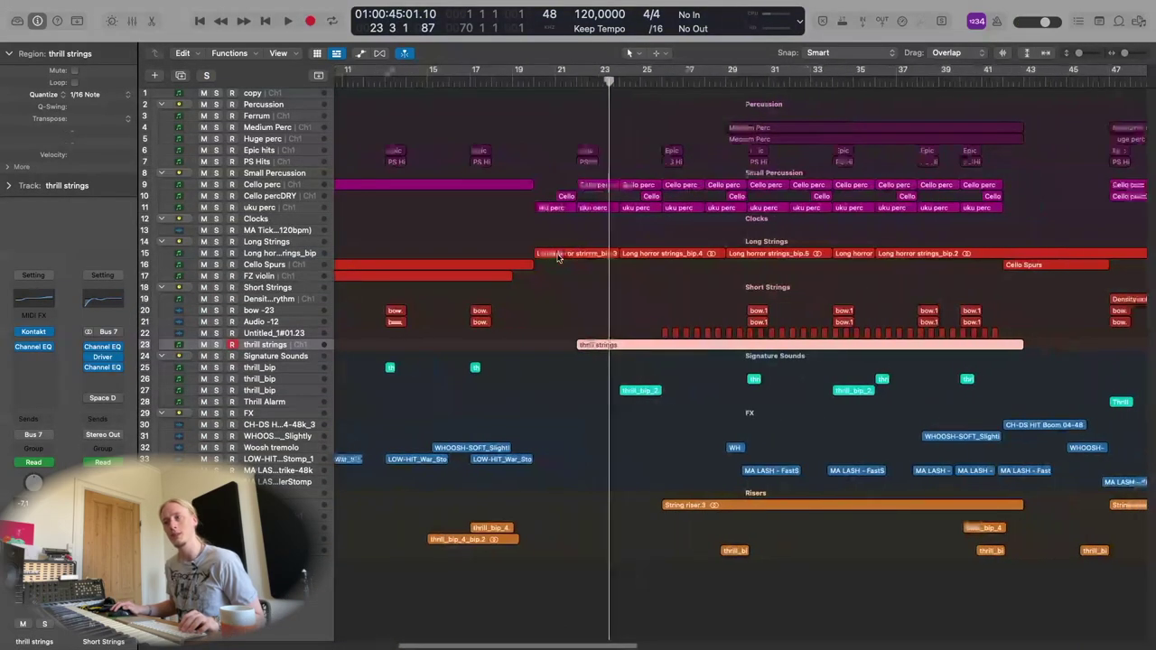
pyautogui.press('super+Down')
pyautogui.press('super+Down')
pyautogui.press('super+Down')
pyautogui.press('super+Up')
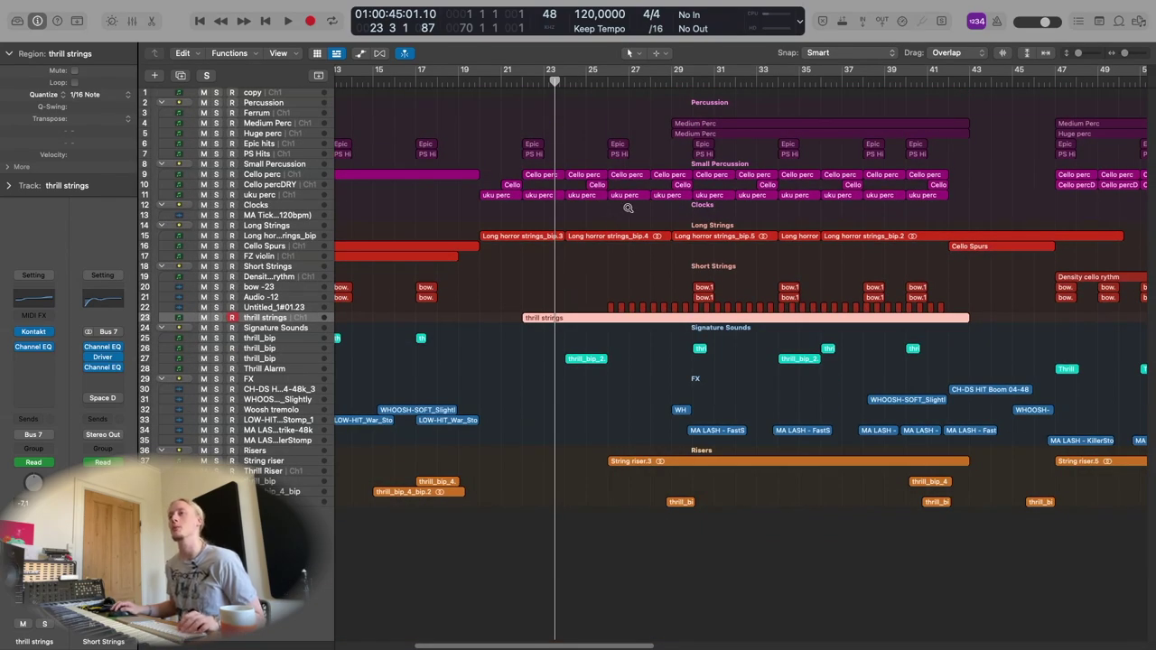
pyautogui.press('super+Down')
pyautogui.click(603, 80)
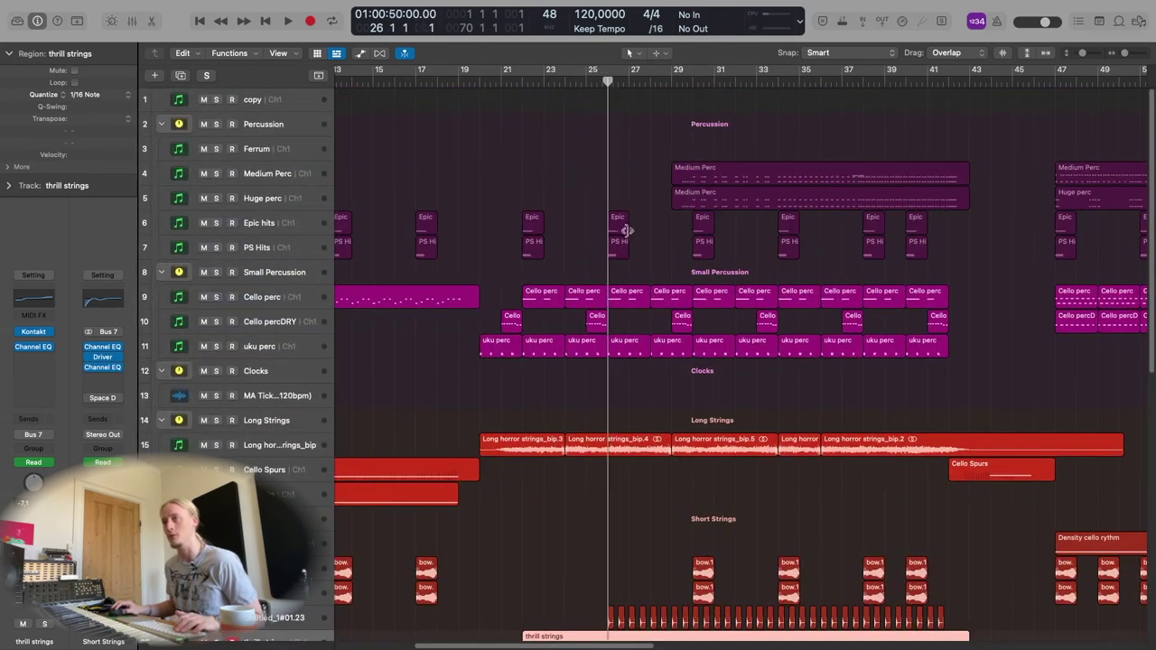
pyautogui.press('space')
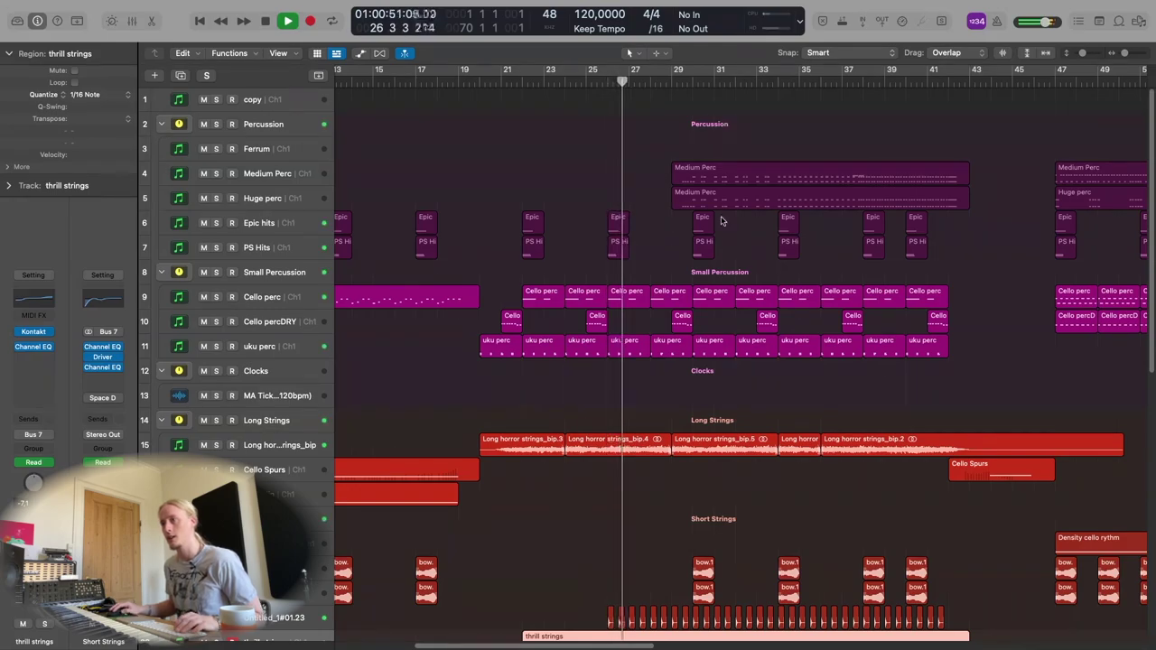
# Follow playback from bar 27 to bar 36, examining the strings, signature sounds, FX, risers and percussion.
pyautogui.scroll(-5, 662, 356)
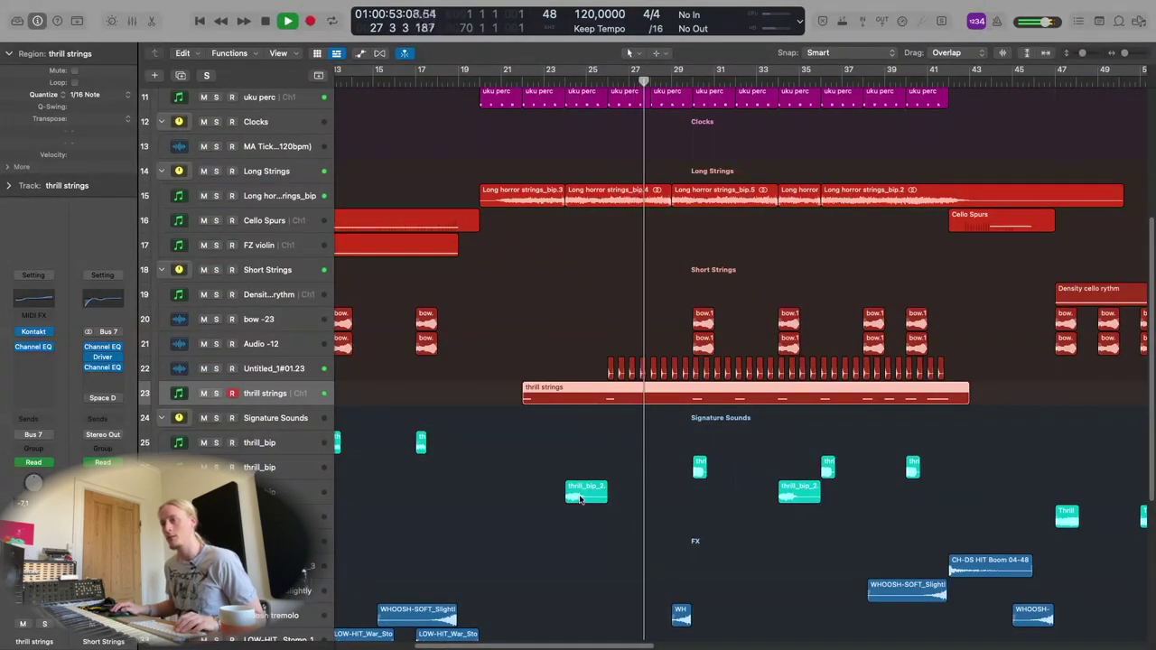
pyautogui.scroll(-5, 708, 524)
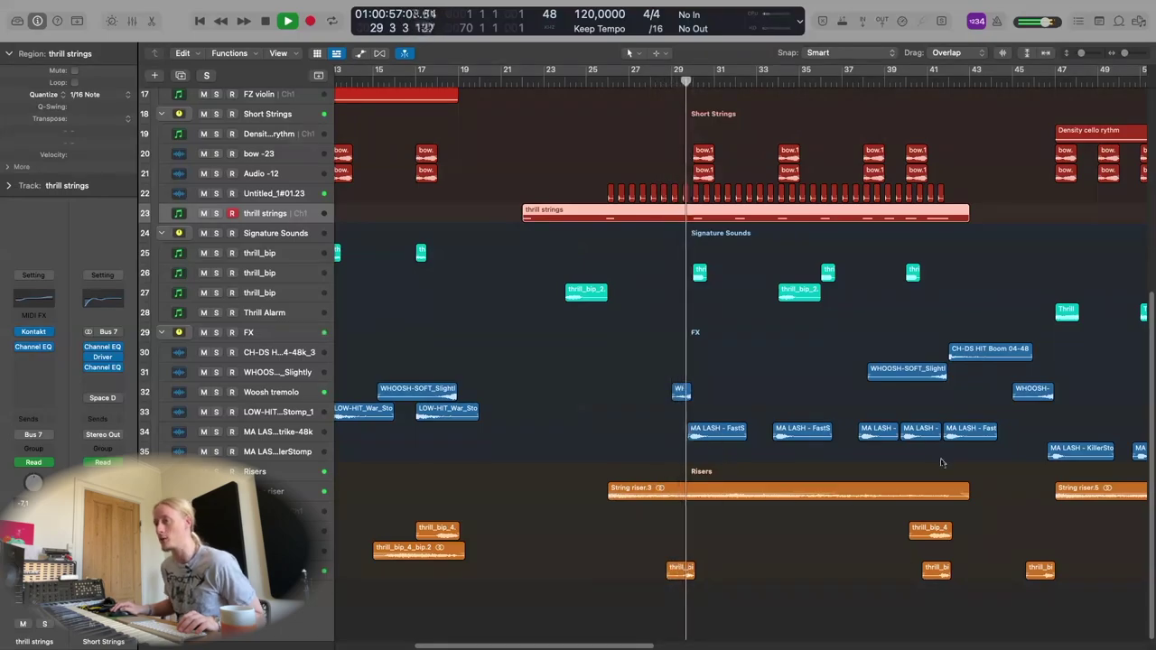
pyautogui.scroll(6, 813, 361)
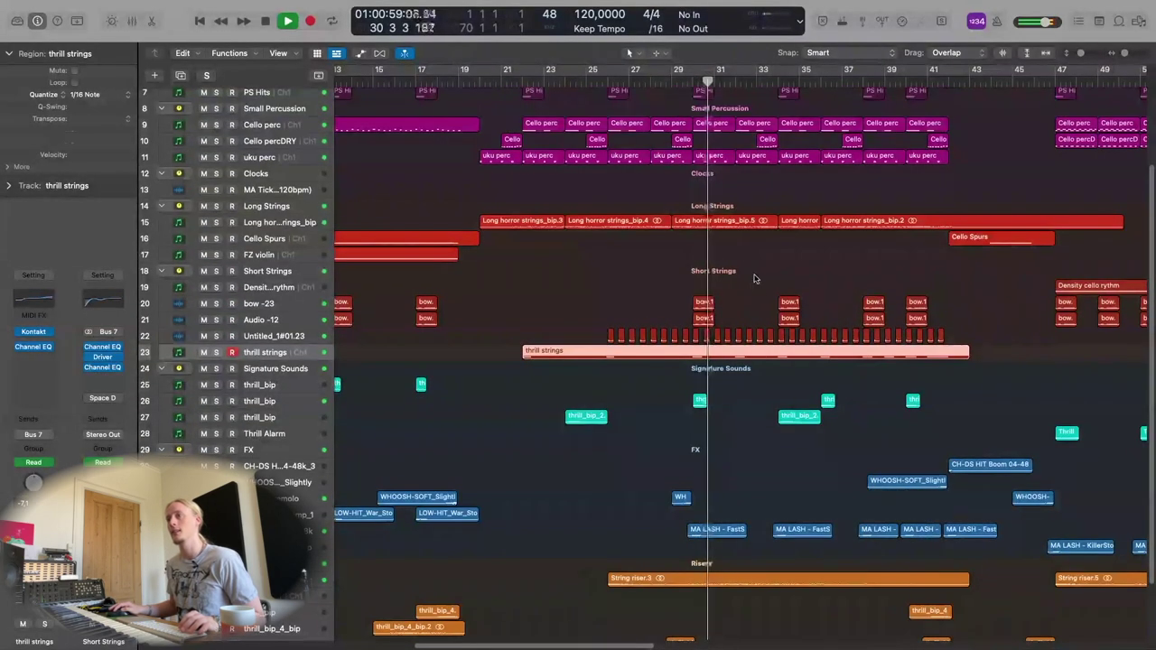
pyautogui.scroll(3, 759, 217)
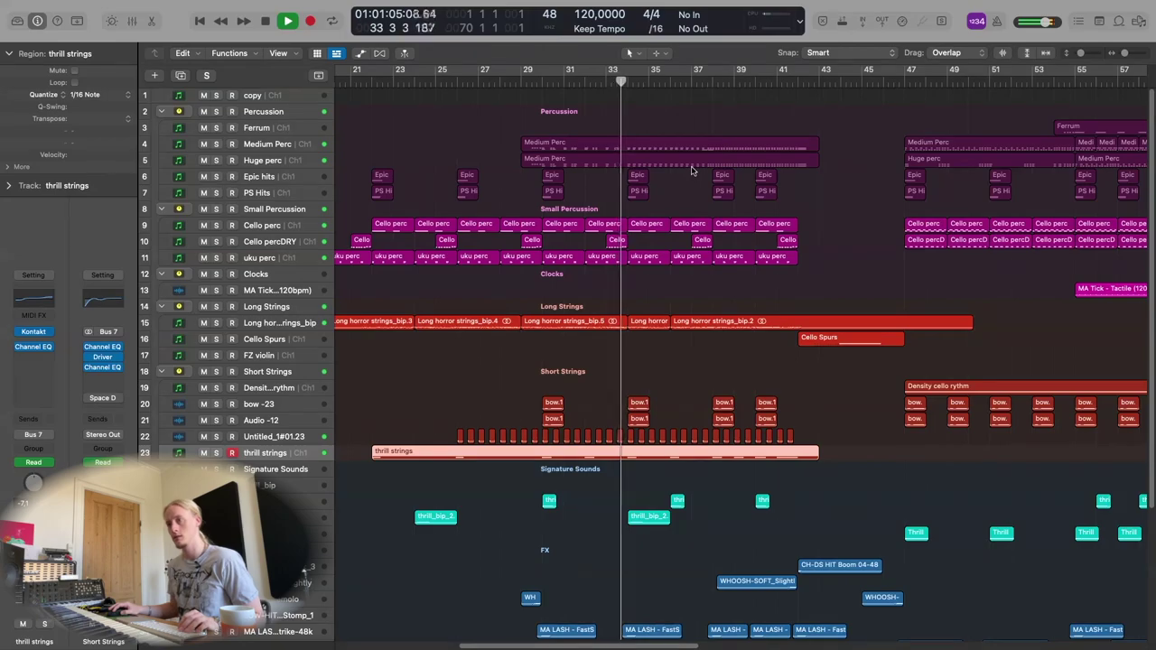
pyautogui.press('super+Up')
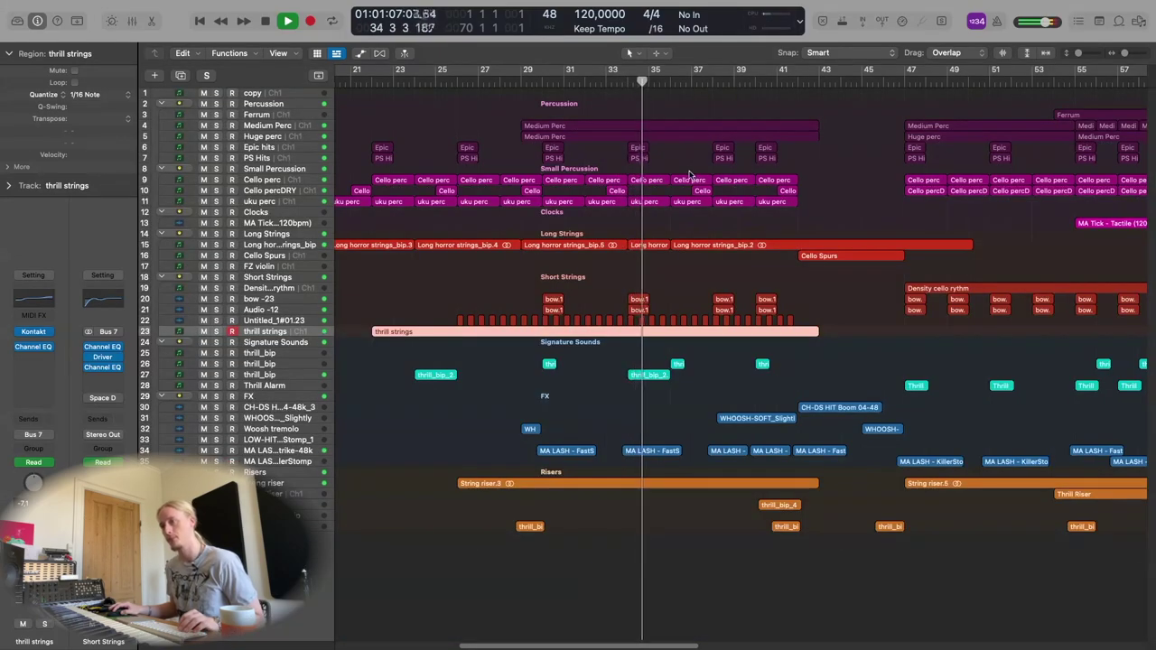
pyautogui.press('super+Down')
pyautogui.press('super+Down')
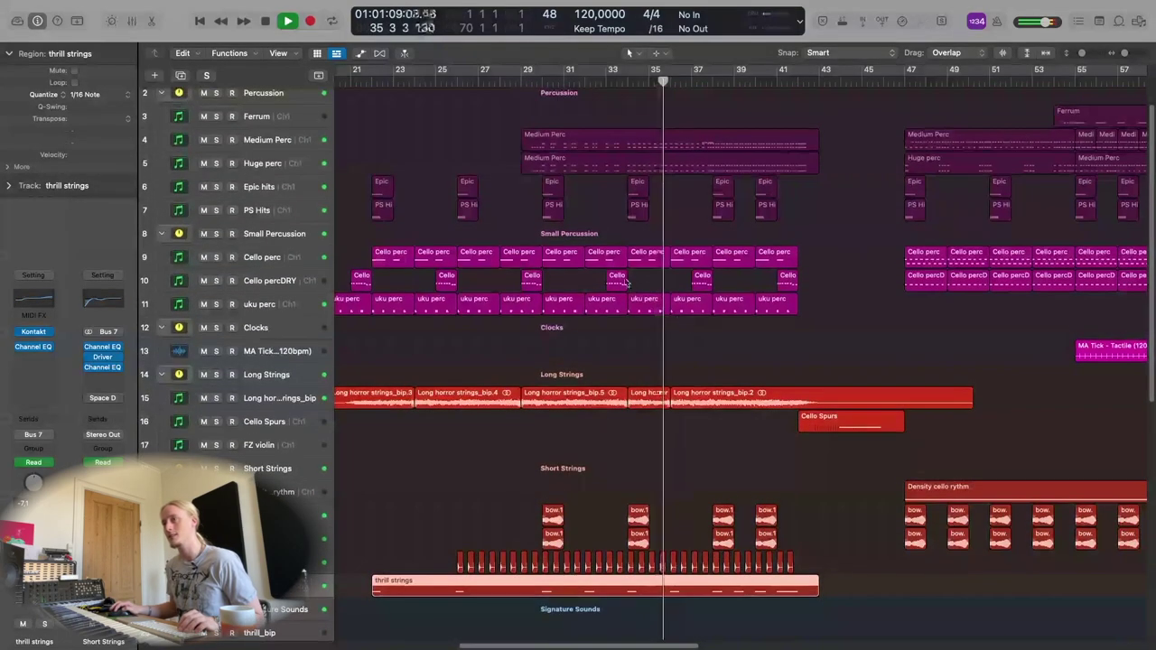
pyautogui.press('super+Up')
pyautogui.press('super+Up')
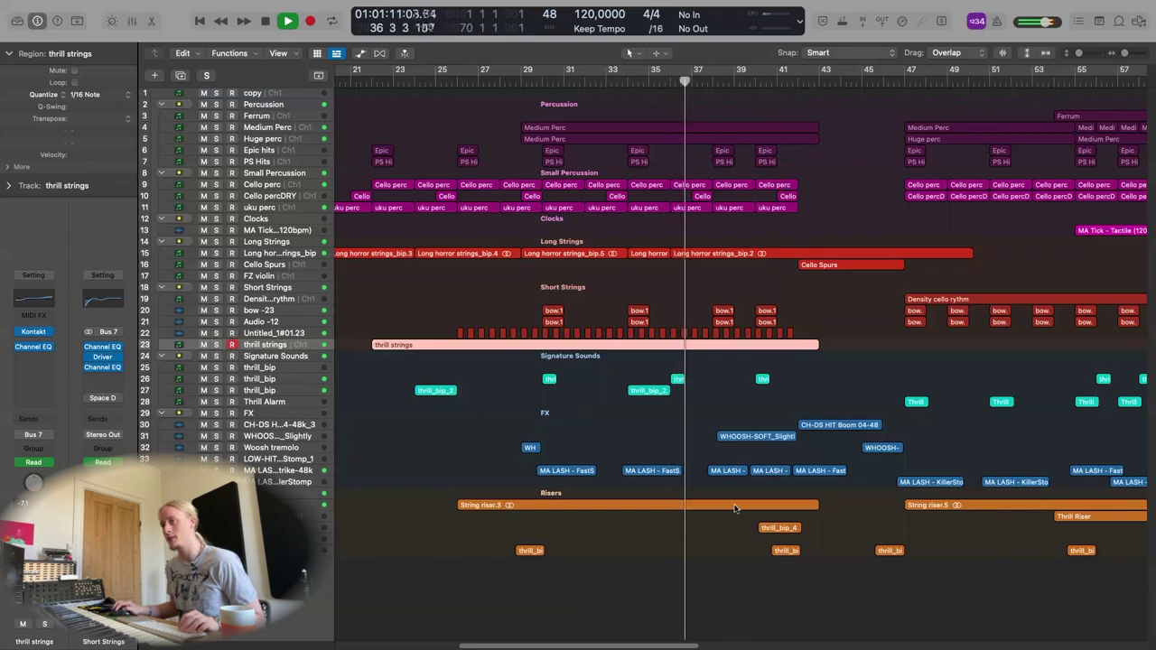
# Follow playback into the breakdown from bar 42, examining its FX and Cello Spurs regions, and stop in bar 45.
pyautogui.press('super+Down')
pyautogui.press('super+Down')
pyautogui.press('super+Down')
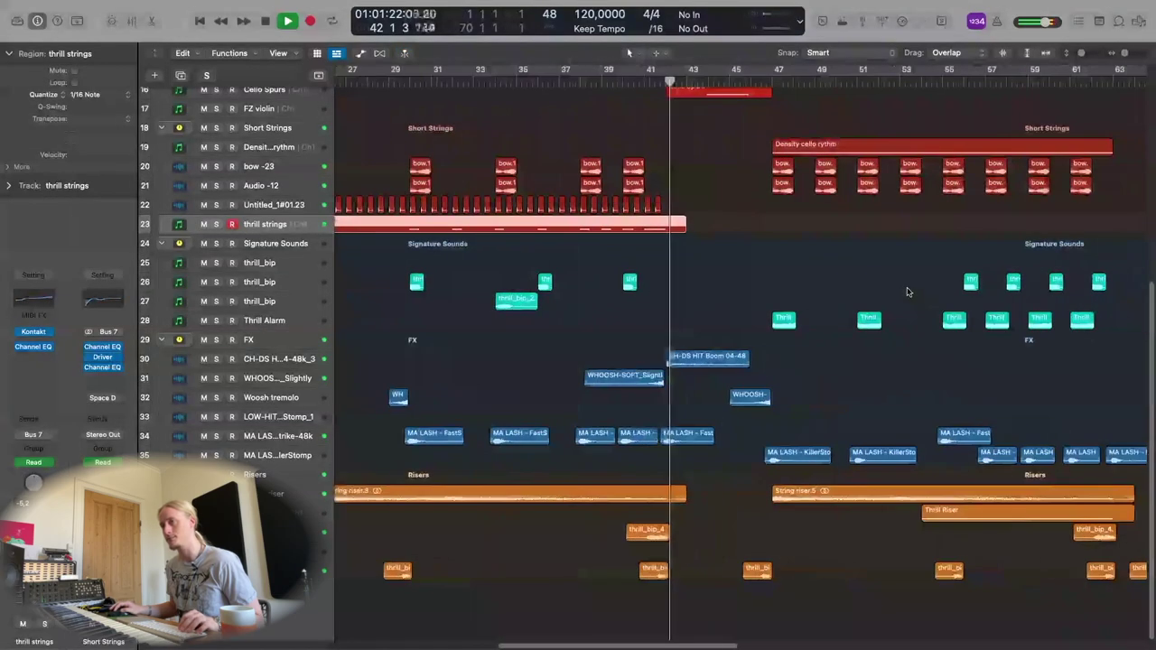
pyautogui.press('super+Up')
pyautogui.press('super+Up')
pyautogui.press('super+Up')
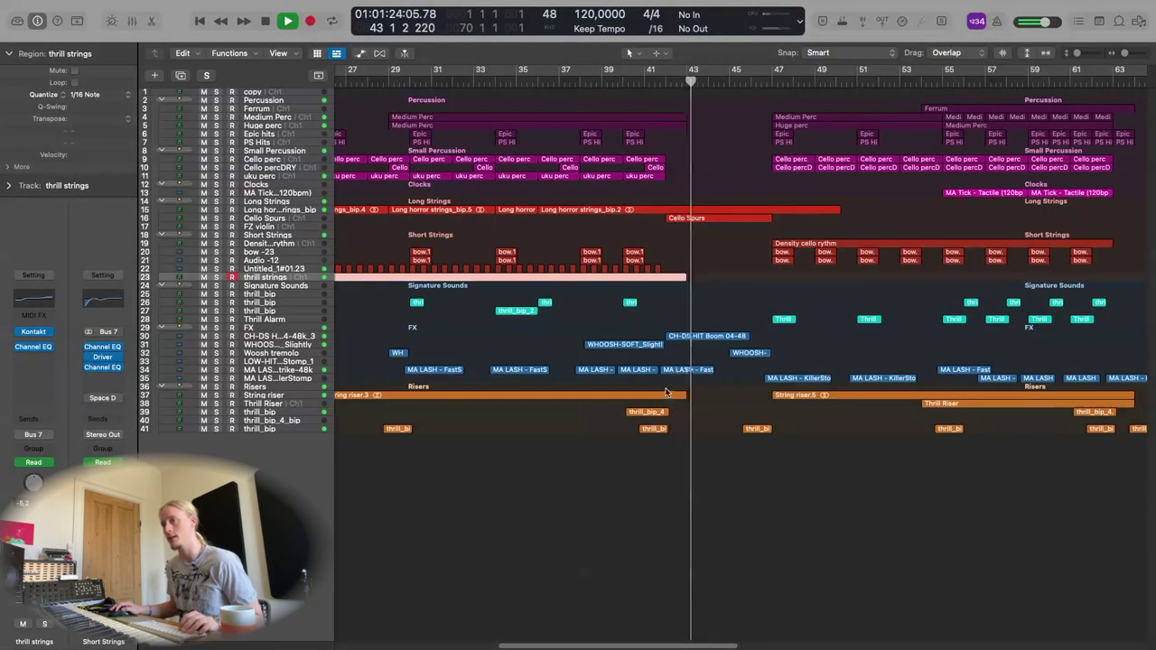
pyautogui.press('super+Down')
pyautogui.press('super+Down')
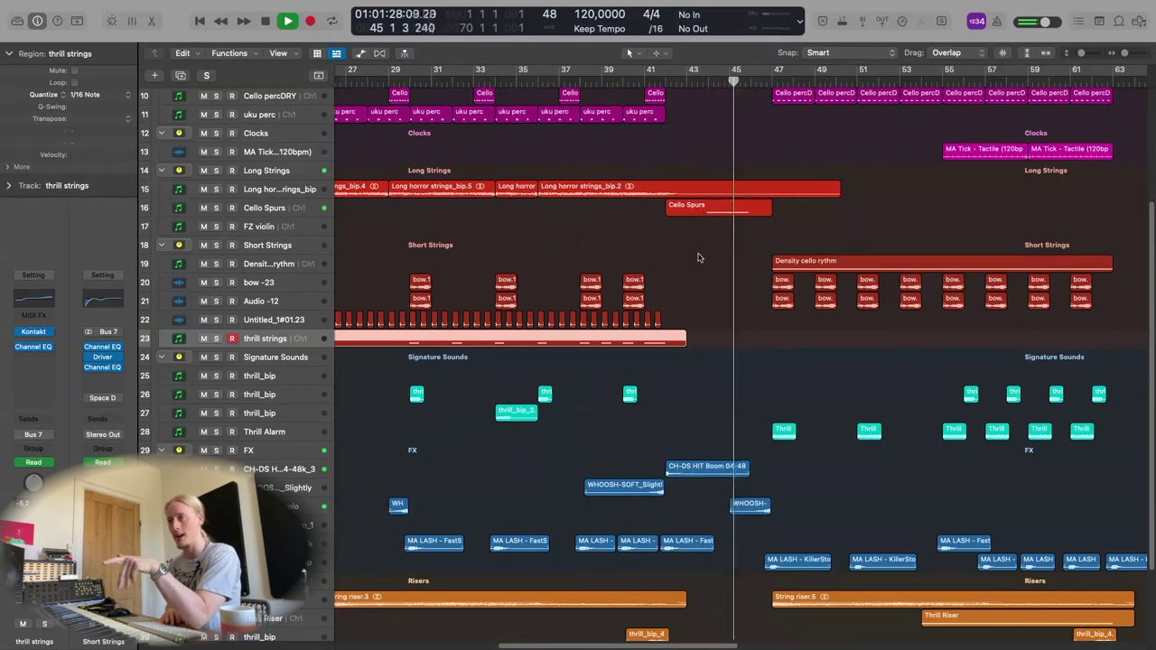
pyautogui.press('space')
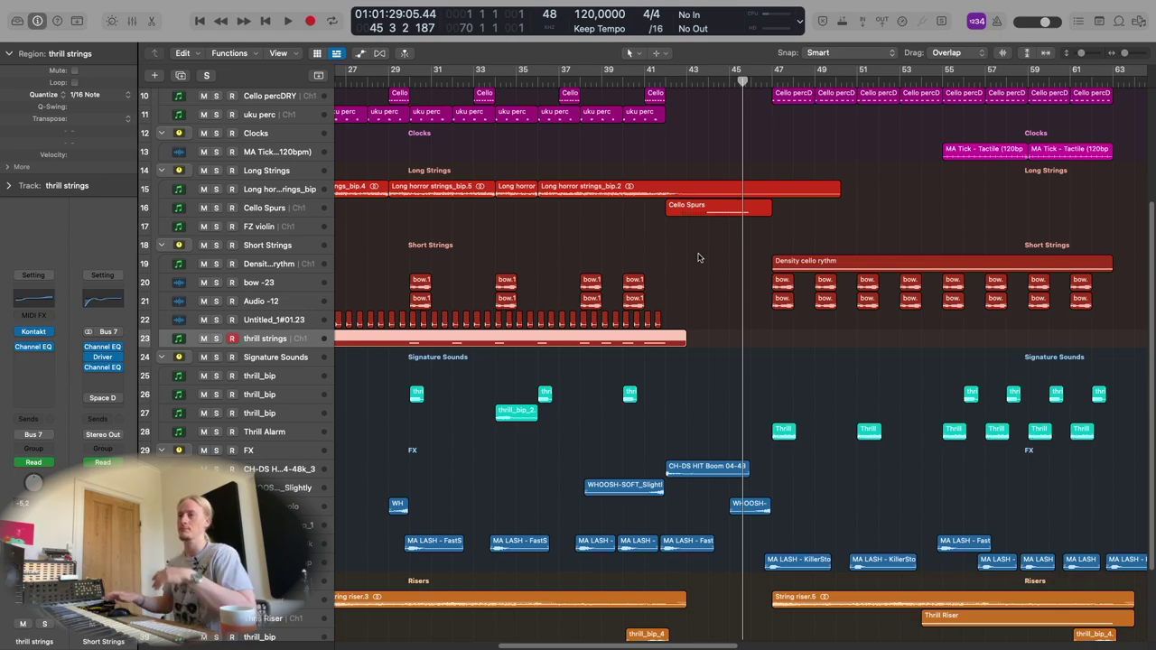
# Survey the final section's regions across all track groups, play the full mix from bar 46 and stop in bar 49.
pyautogui.scroll(-2, 626, 199)
pyautogui.hscroll(7, 674, 226)
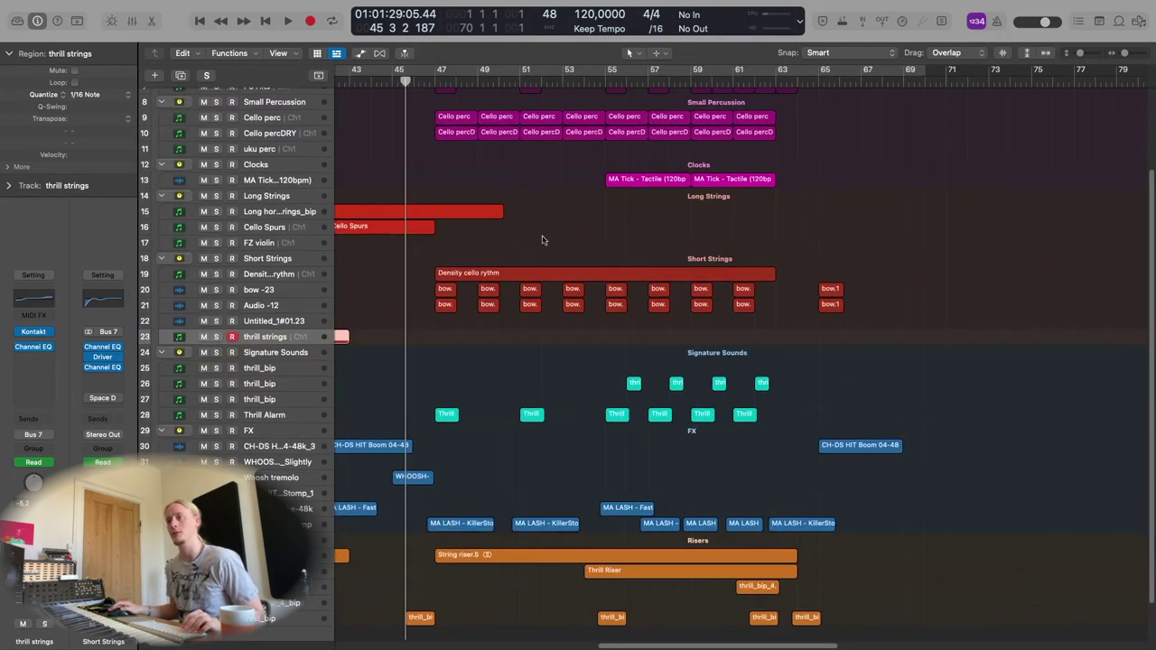
pyautogui.hscroll(-7, 545, 241)
pyautogui.scroll(-3, 650, 197)
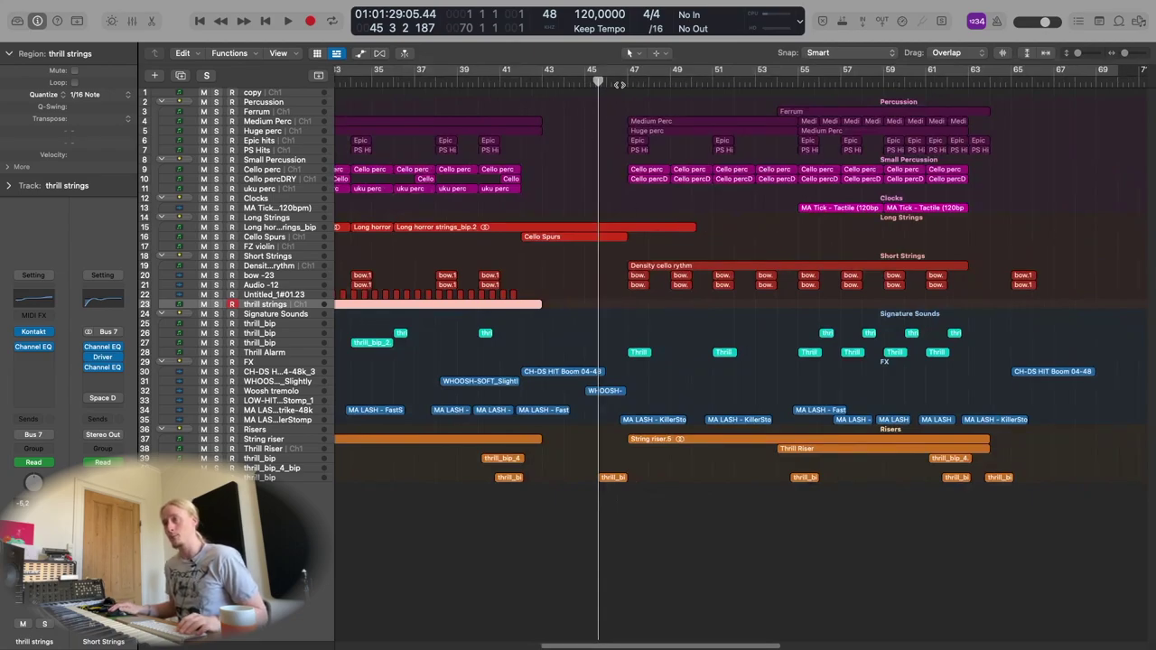
pyautogui.click(617, 84)
pyautogui.press('space')
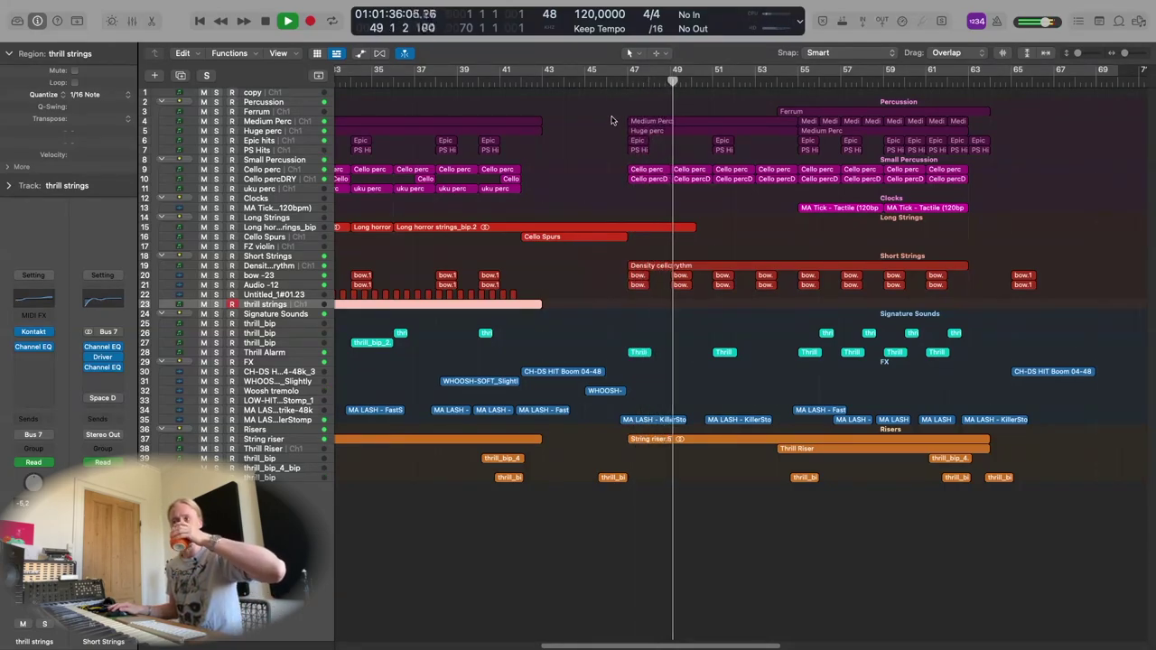
pyautogui.press('space')
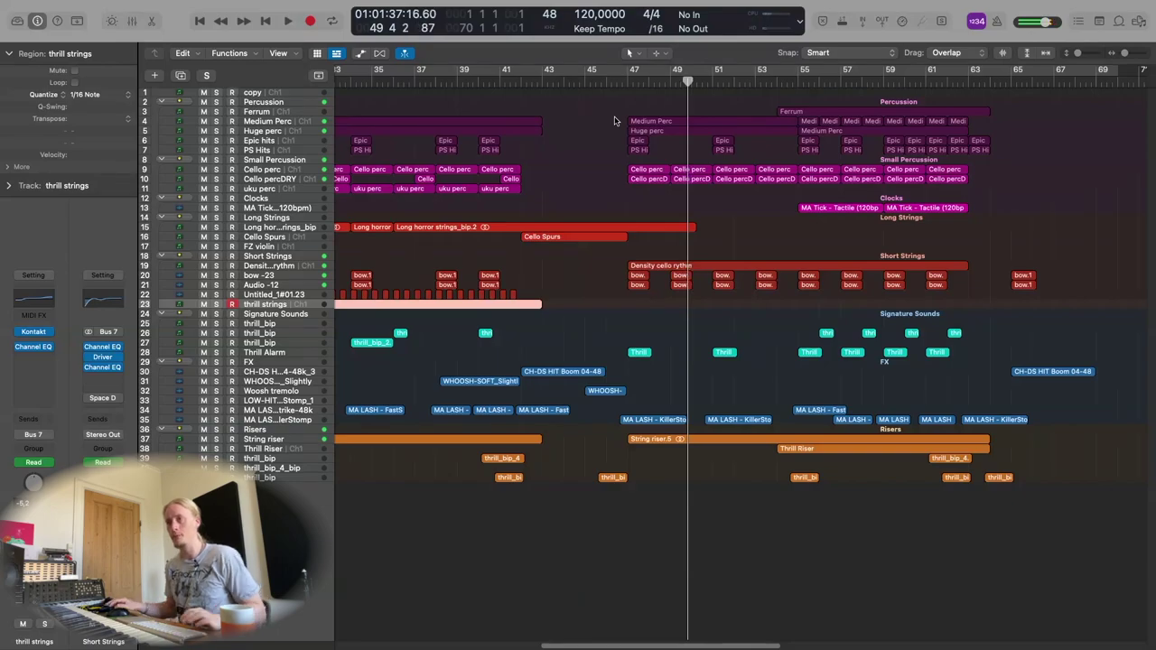
# Solo the Density cello rythm track and place the playhead at bar 47, where its region starts.
pyautogui.scroll(3, 764, 323)
pyautogui.hscroll(-1, 742, 276)
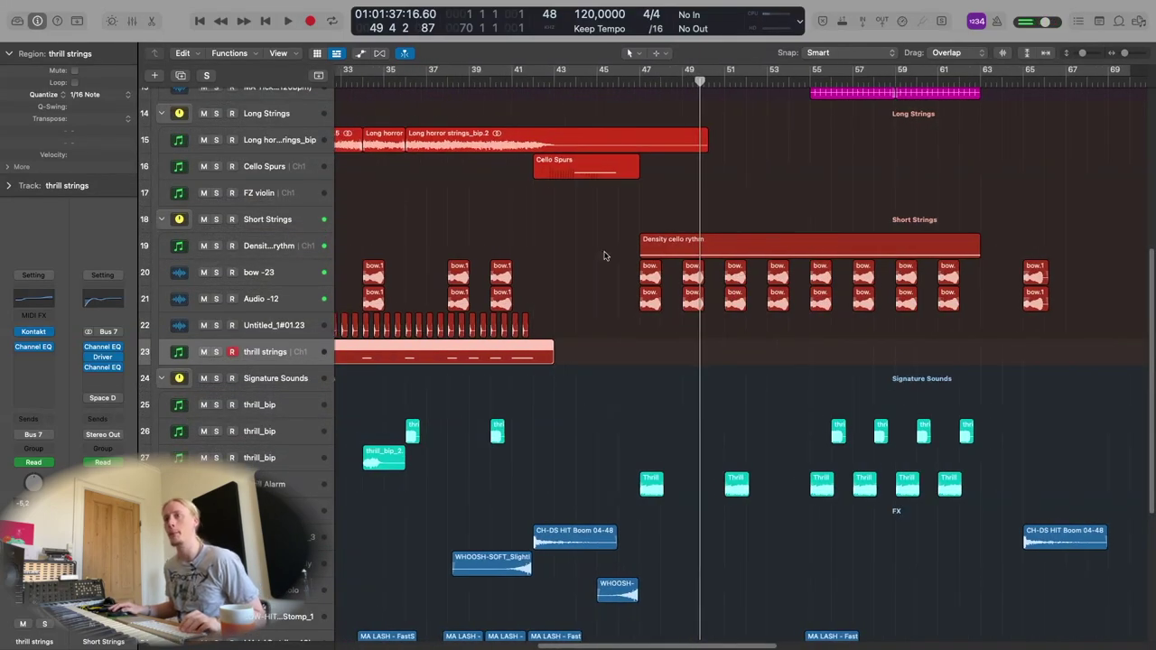
pyautogui.click(281, 249)
pyautogui.press('s')
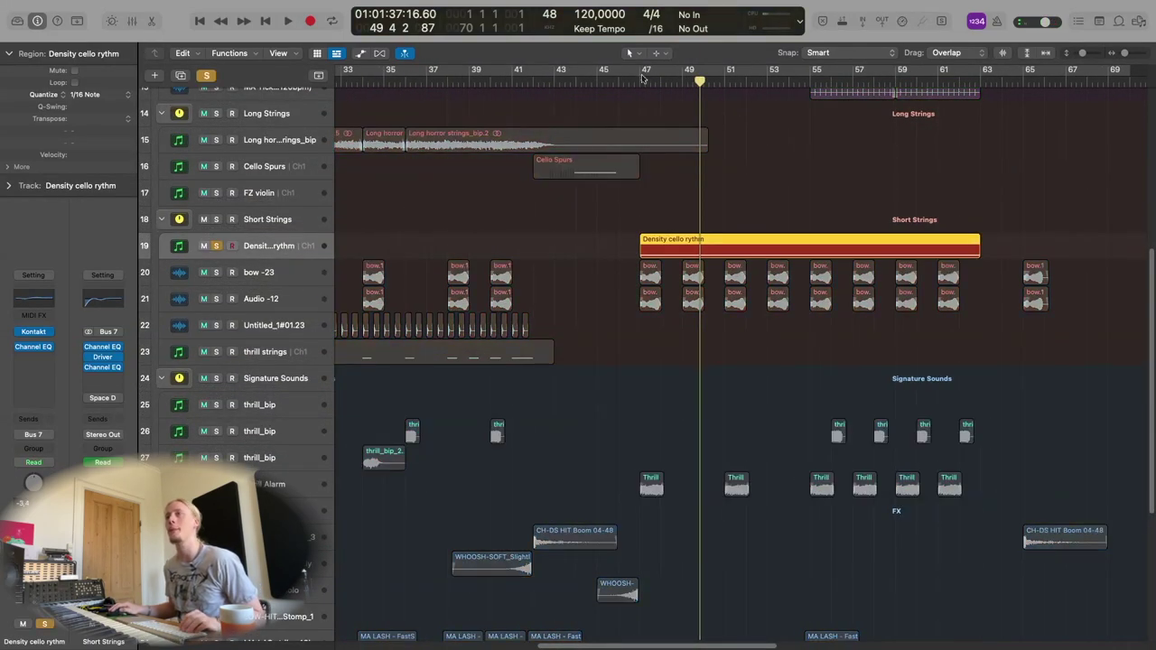
pyautogui.click(642, 78)
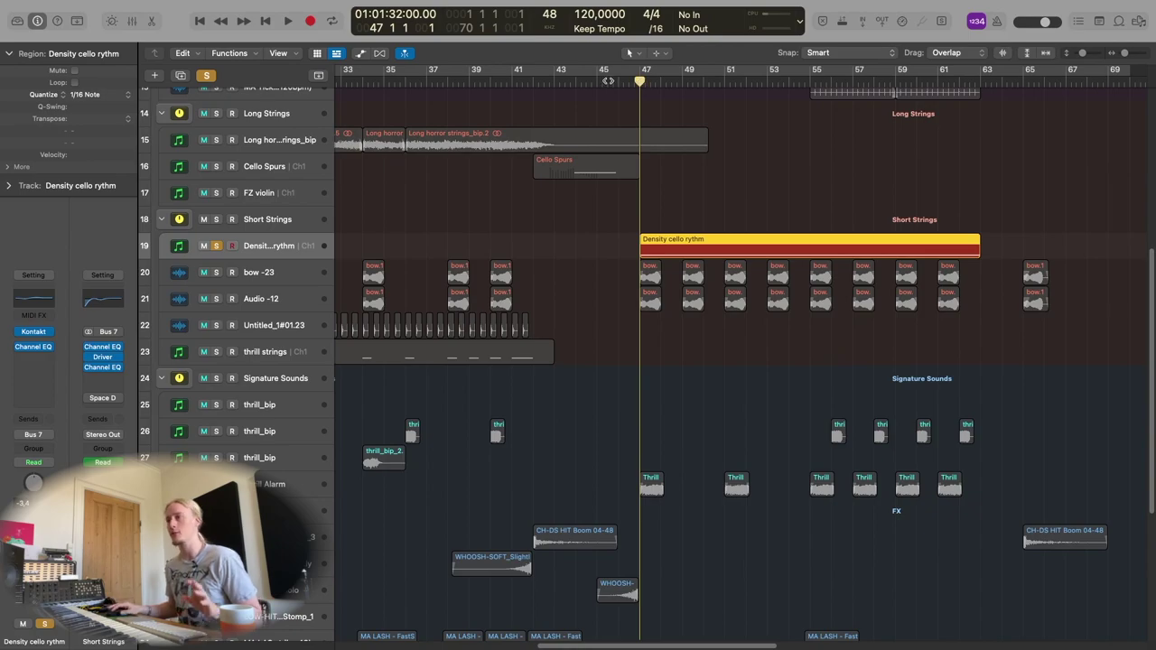
# Open the cello rhythm track's Kontakt instrument, examine the Density channel presets, rhythms and effects, and close its window.
pyautogui.moveTo(35, 337)
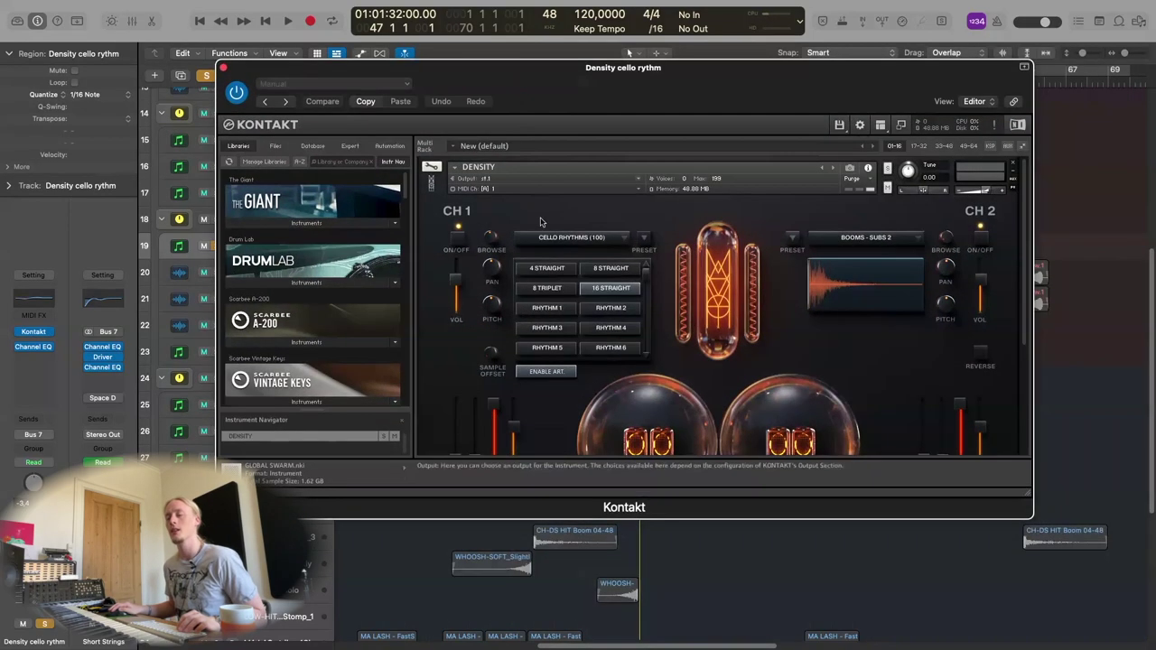
pyautogui.scroll(-4, 663, 277)
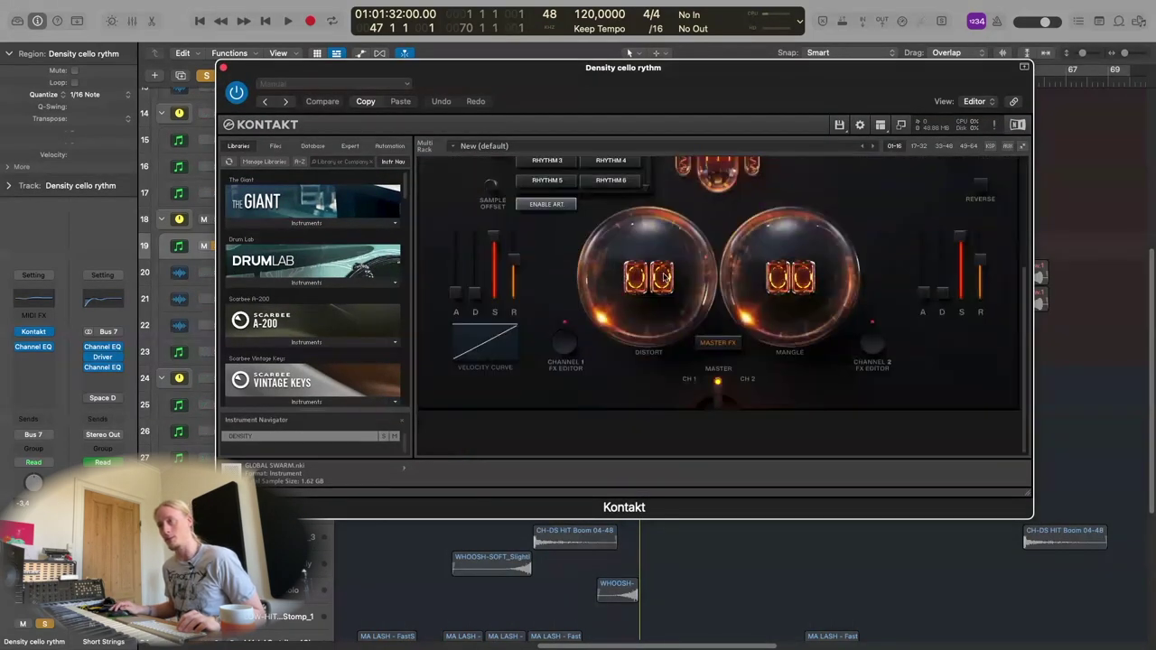
pyautogui.scroll(4, 663, 280)
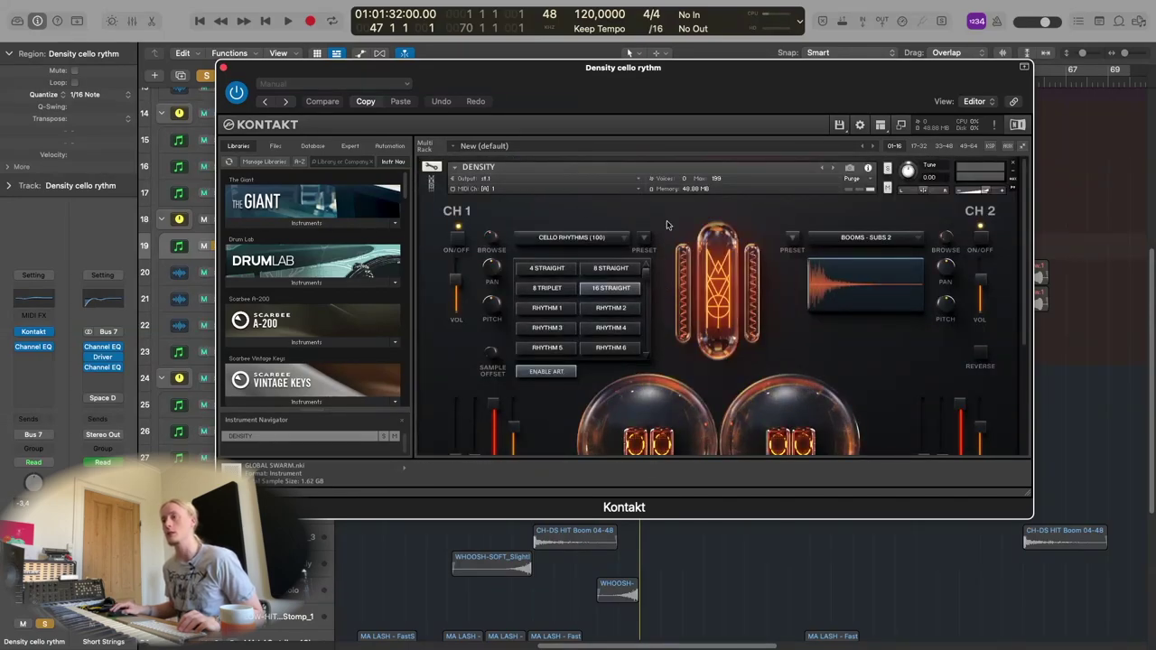
pyautogui.scroll(-1, 786, 357)
pyautogui.scroll(1, 784, 361)
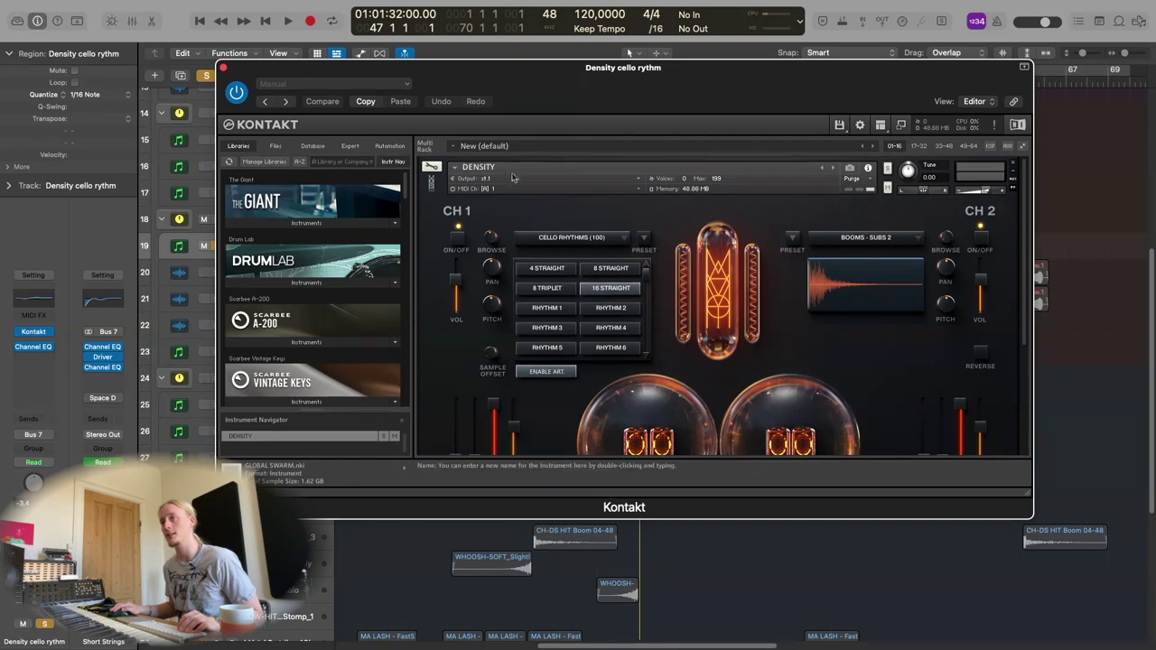
pyautogui.moveTo(534, 95); pyautogui.dragTo(577, 138)
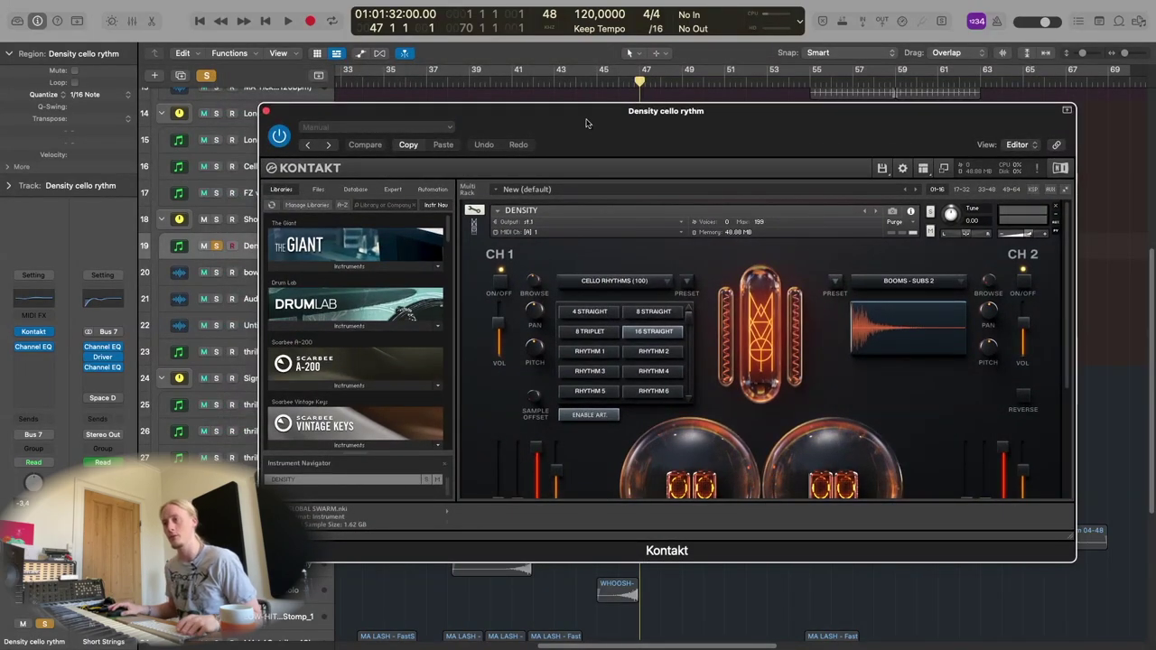
pyautogui.click(267, 111)
# Play the opening of bar 47 with the full mix, stop, and survey the whole arrangement around the Density cello rythm region.
pyautogui.press('space')
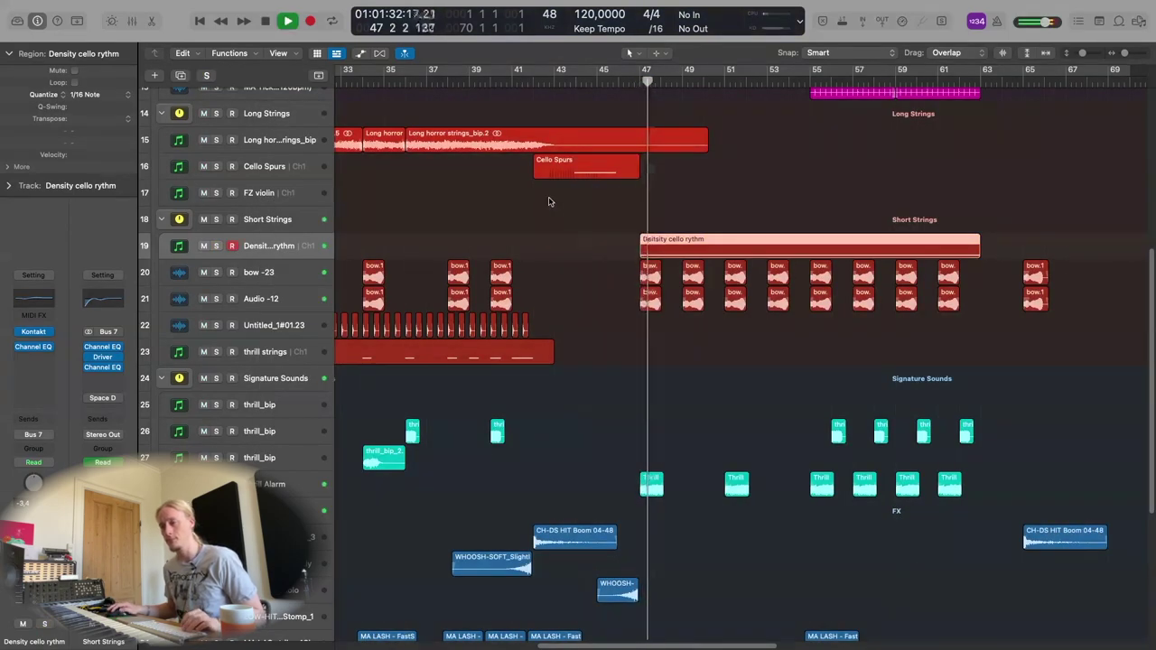
pyautogui.press('super+Up')
pyautogui.press('super+Up')
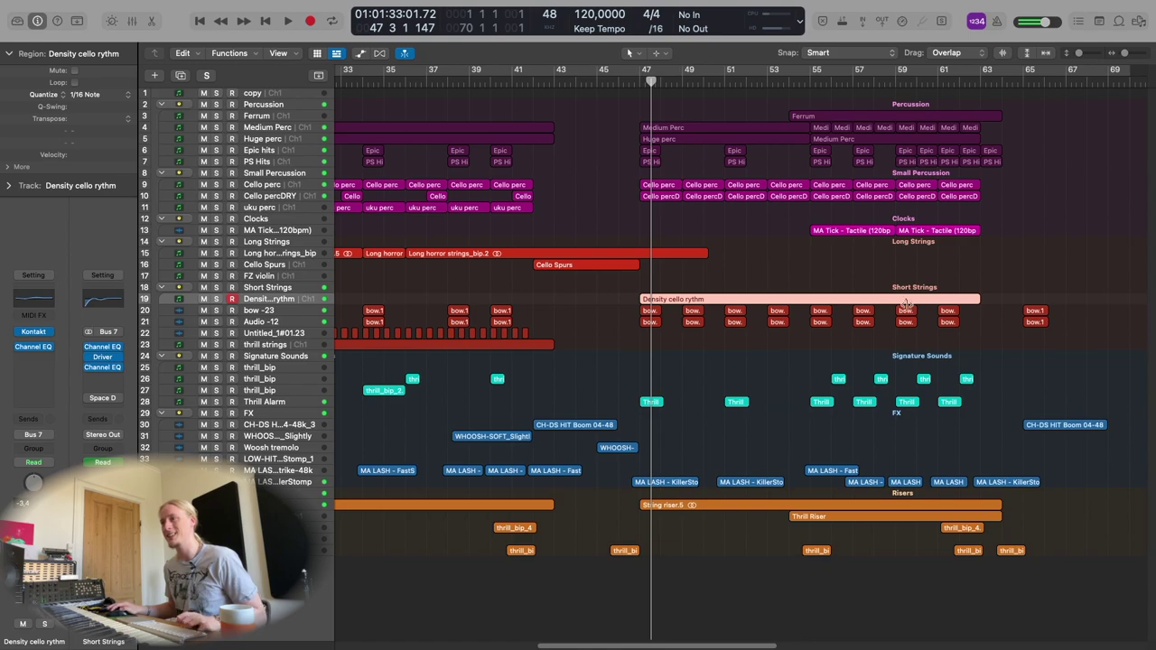
pyautogui.press('super+Left')
pyautogui.press('super+Left')
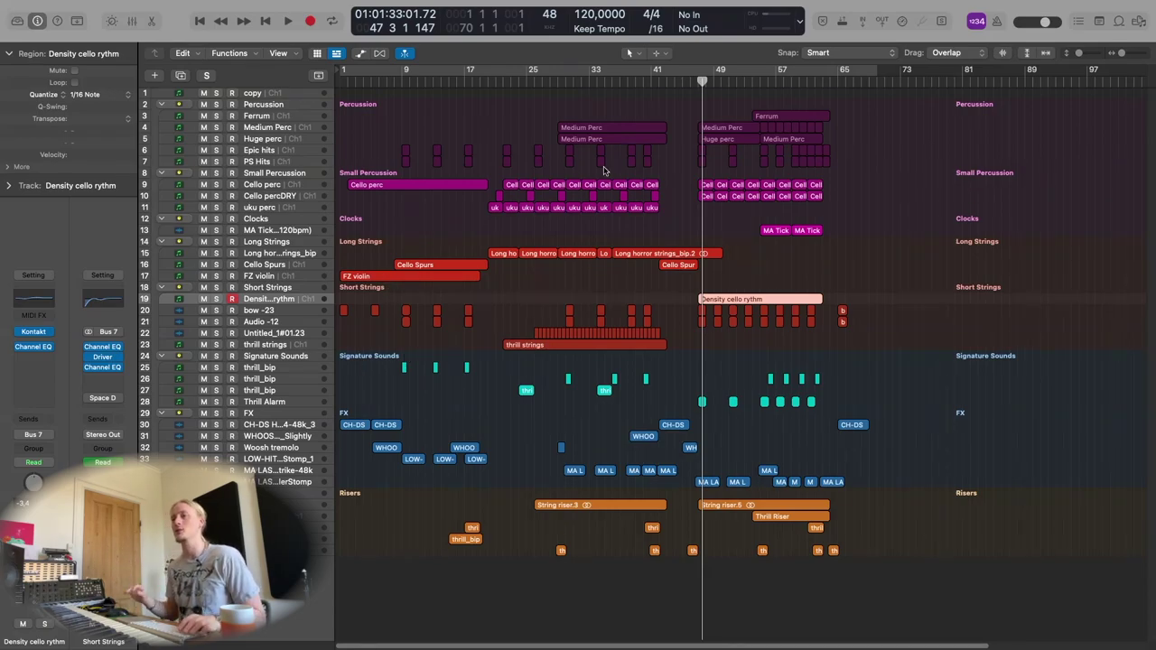
pyautogui.press('super+Down')
pyautogui.press('super+Right')
pyautogui.press('super+Right')
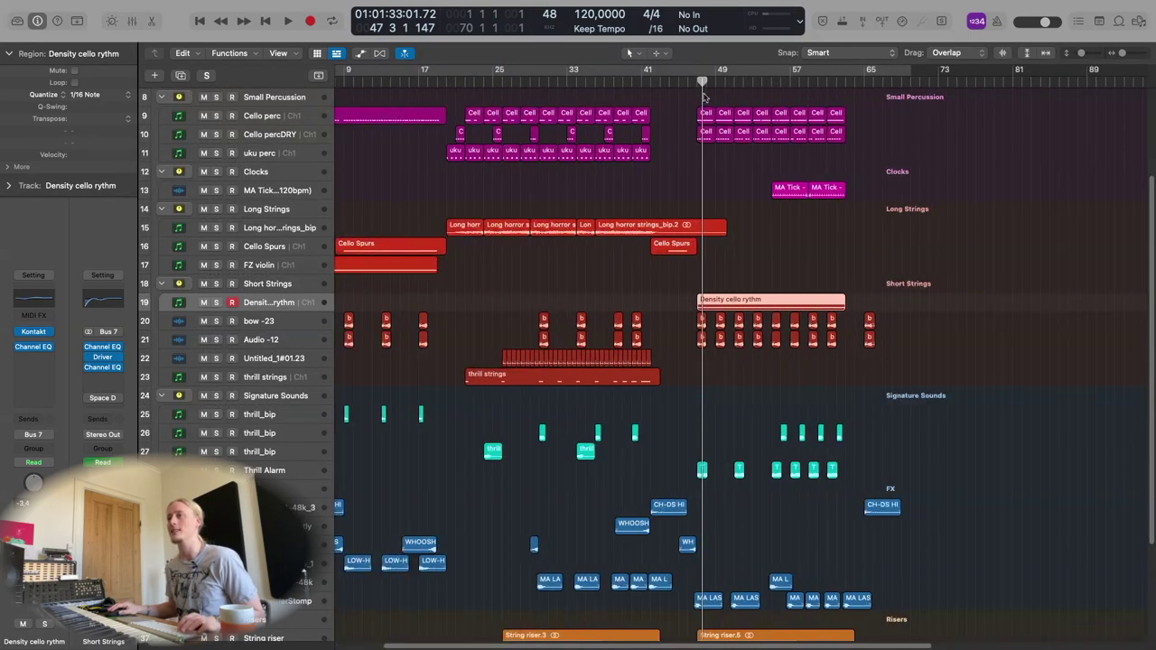
# Play the full mix from bar 47, examining the signature sounds, FX, risers, strings and percussion in the final section.
pyautogui.click(696, 82)
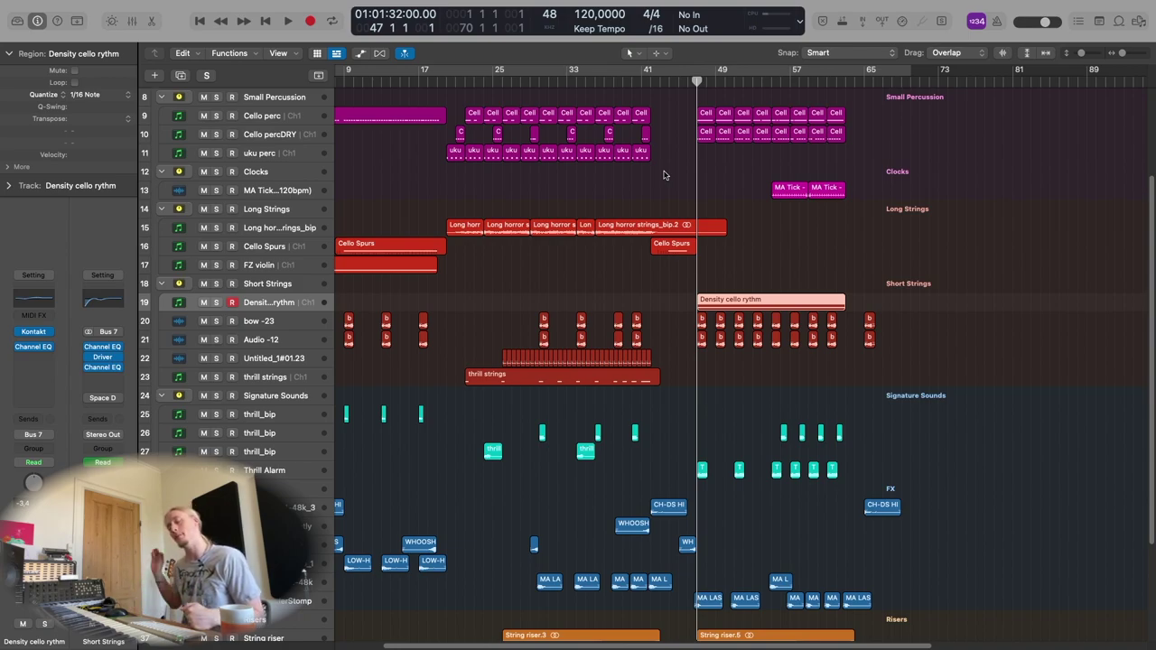
pyautogui.press('space')
pyautogui.press('super+Up')
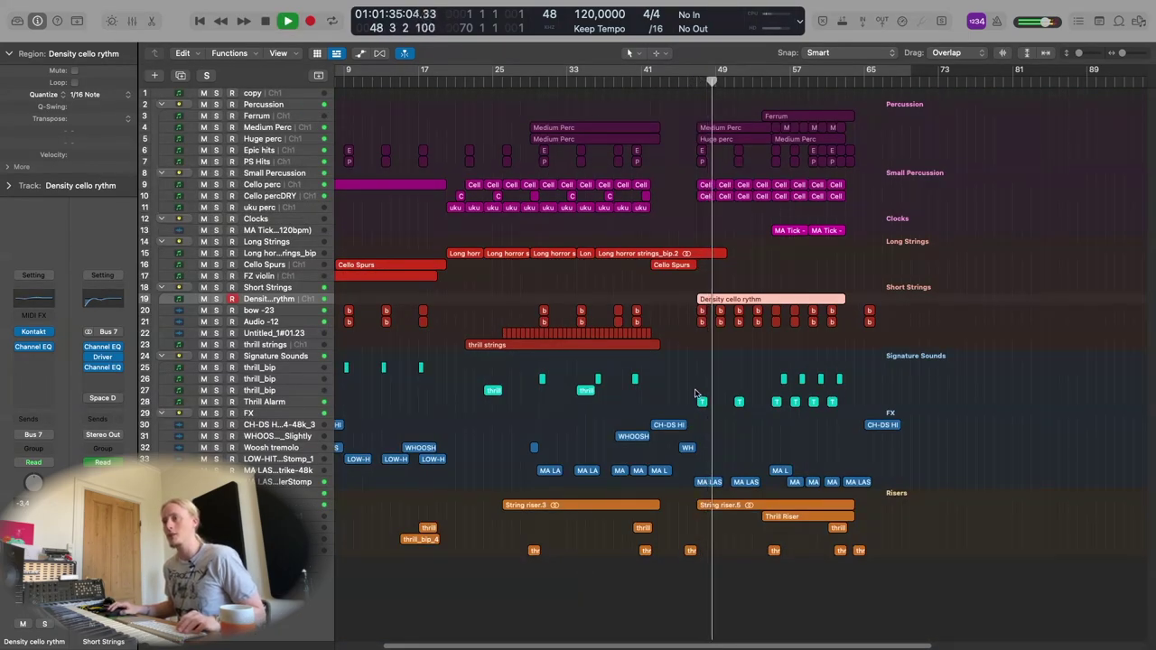
pyautogui.press('super+Down')
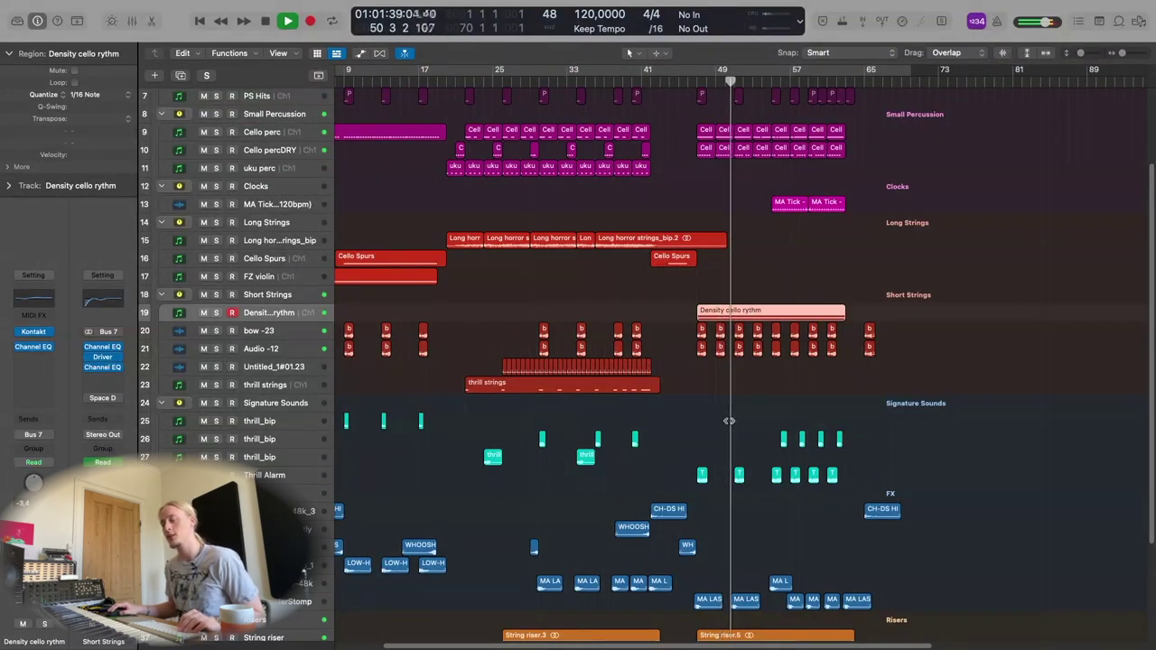
pyautogui.scroll(-3, 729, 424)
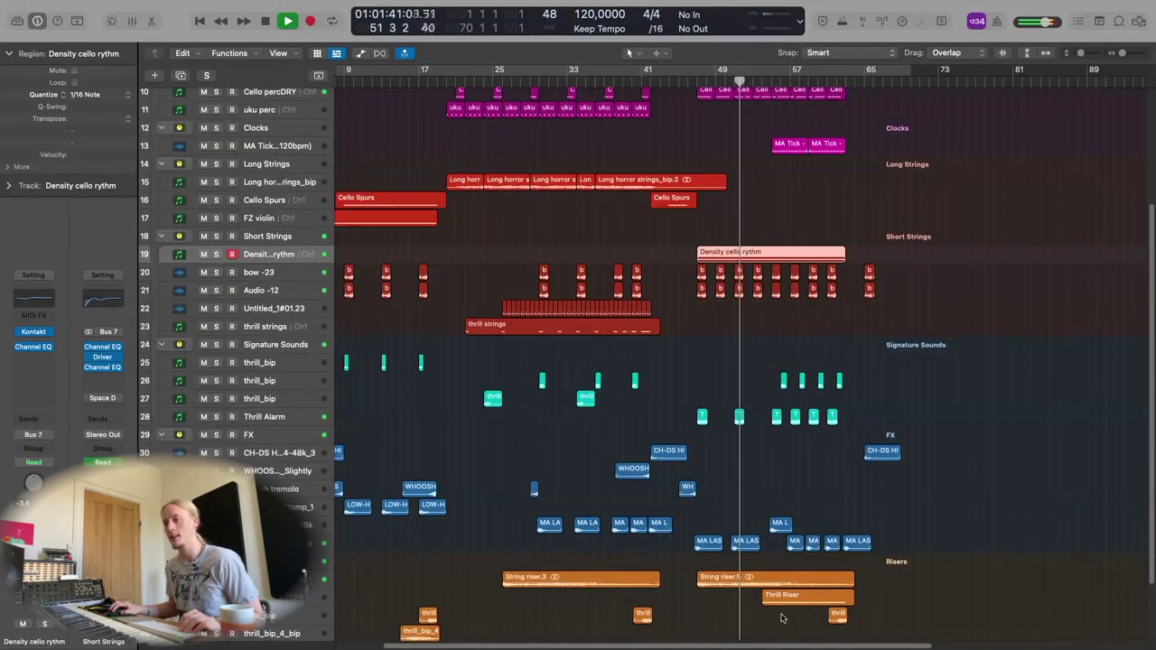
pyautogui.scroll(9, 786, 406)
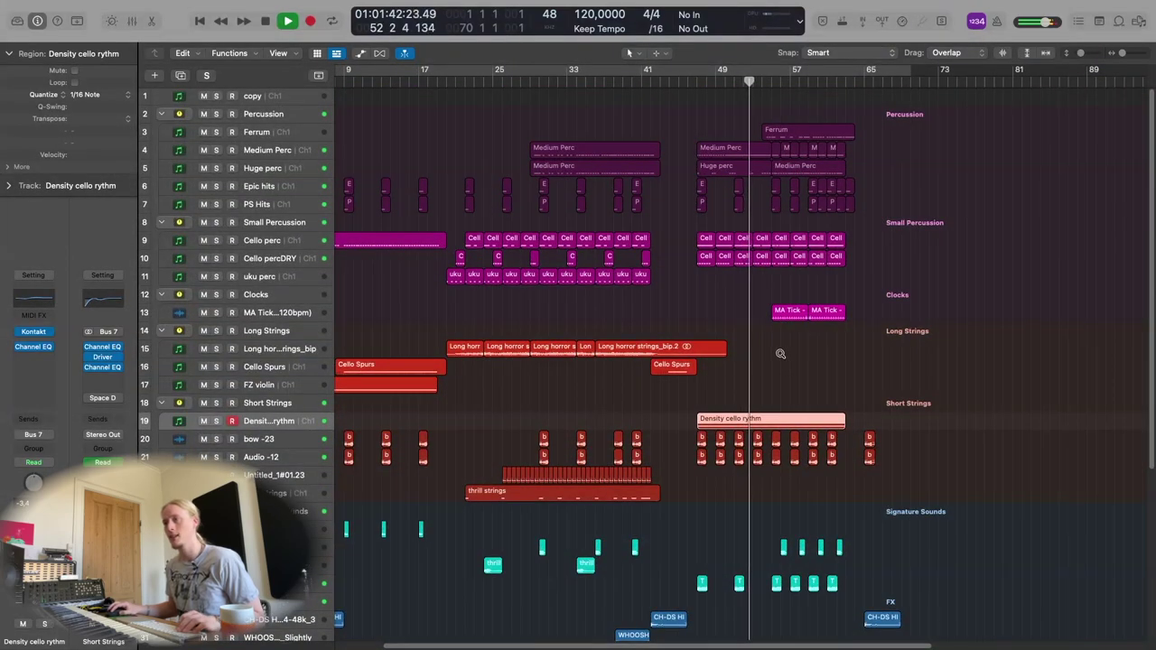
# Solo the Clocks track stack during playback to hear the ticking regions and stop in bar 59.
pyautogui.press('super+Up')
pyautogui.press('super+Down')
pyautogui.press('super+Down')
pyautogui.scroll(9, 768, 307)
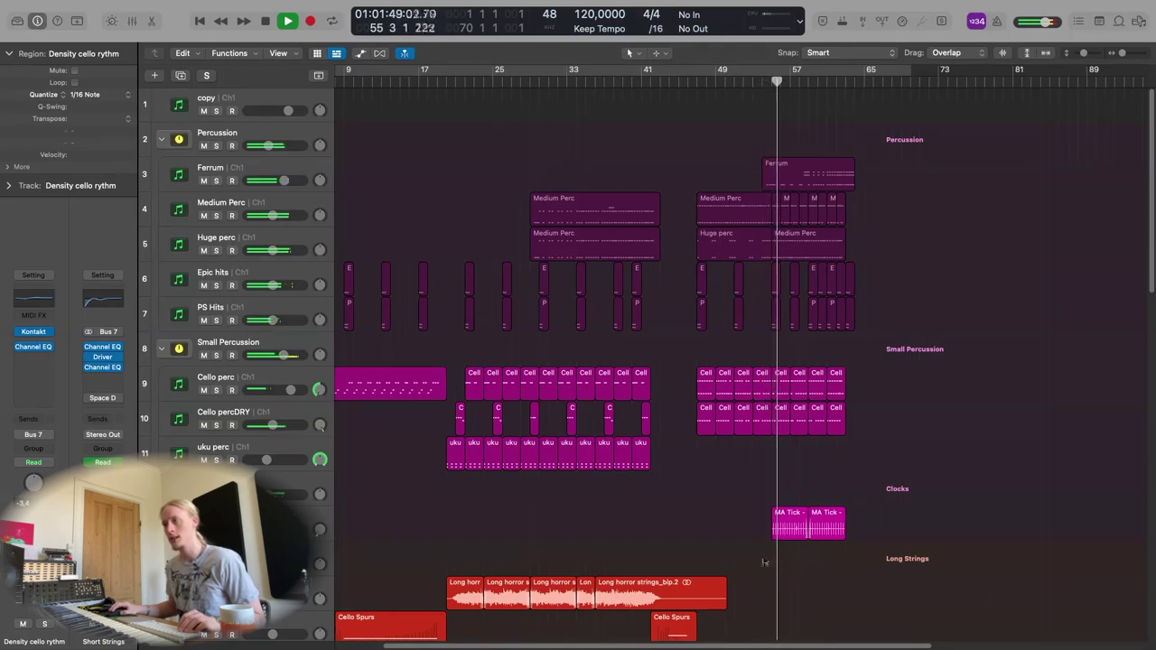
pyautogui.click(291, 485)
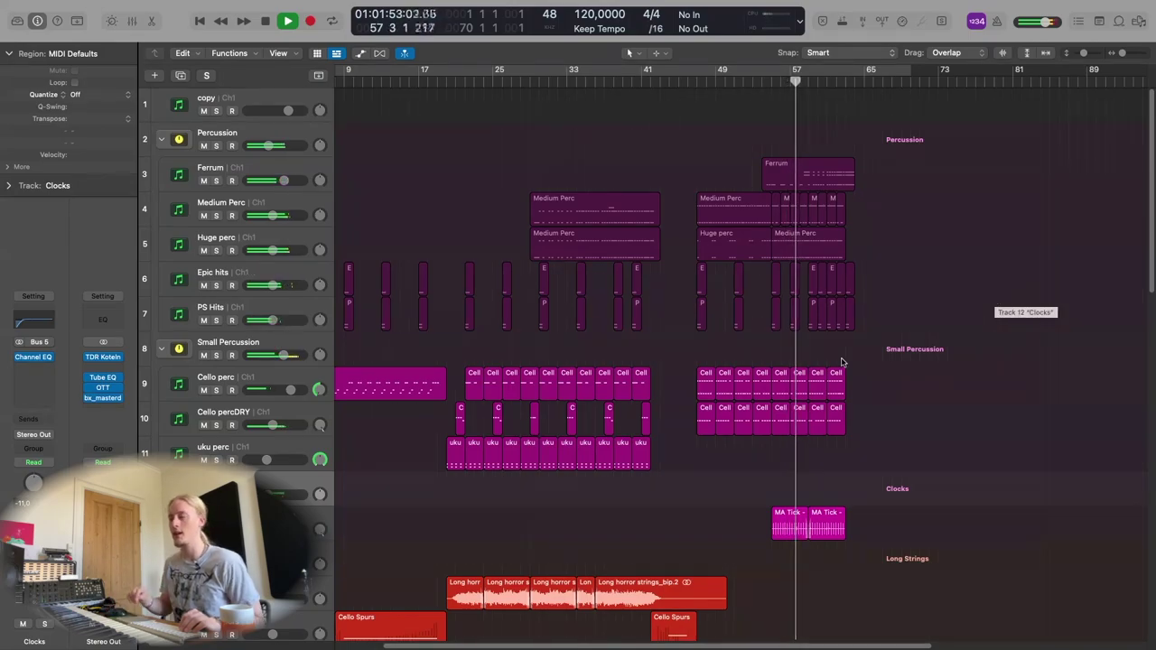
pyautogui.press('s')
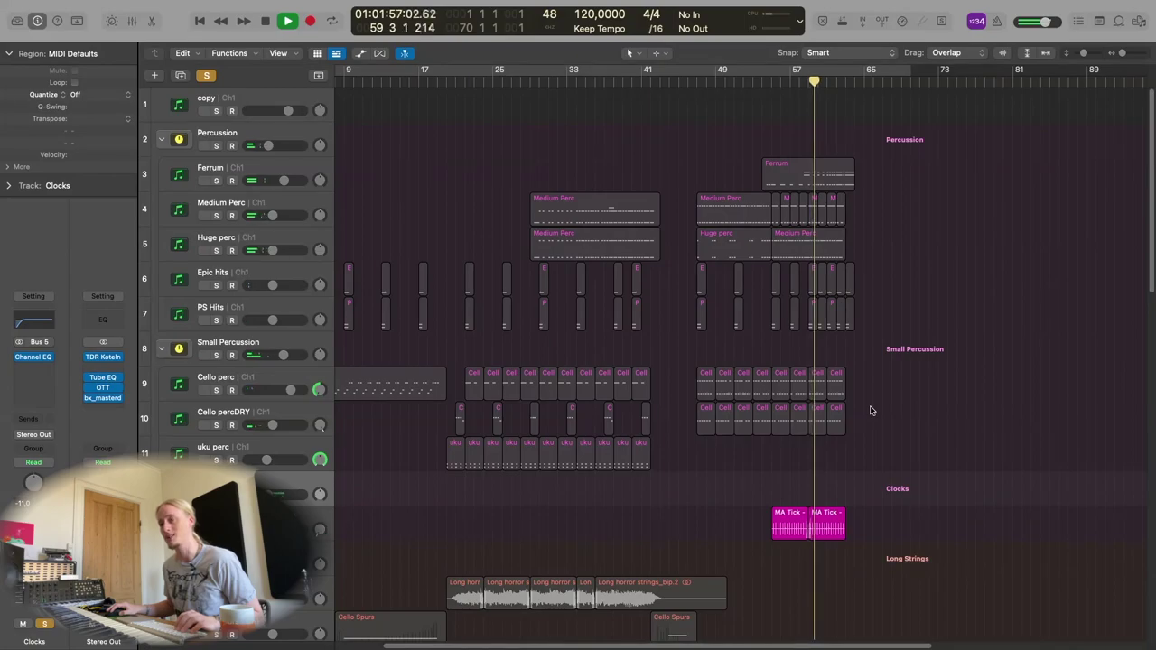
pyautogui.press('space')
# Show track automation and examine the pan automation on the MA Tick - Tactile (120bpm) regions up close.
pyautogui.scroll(-4, 800, 490)
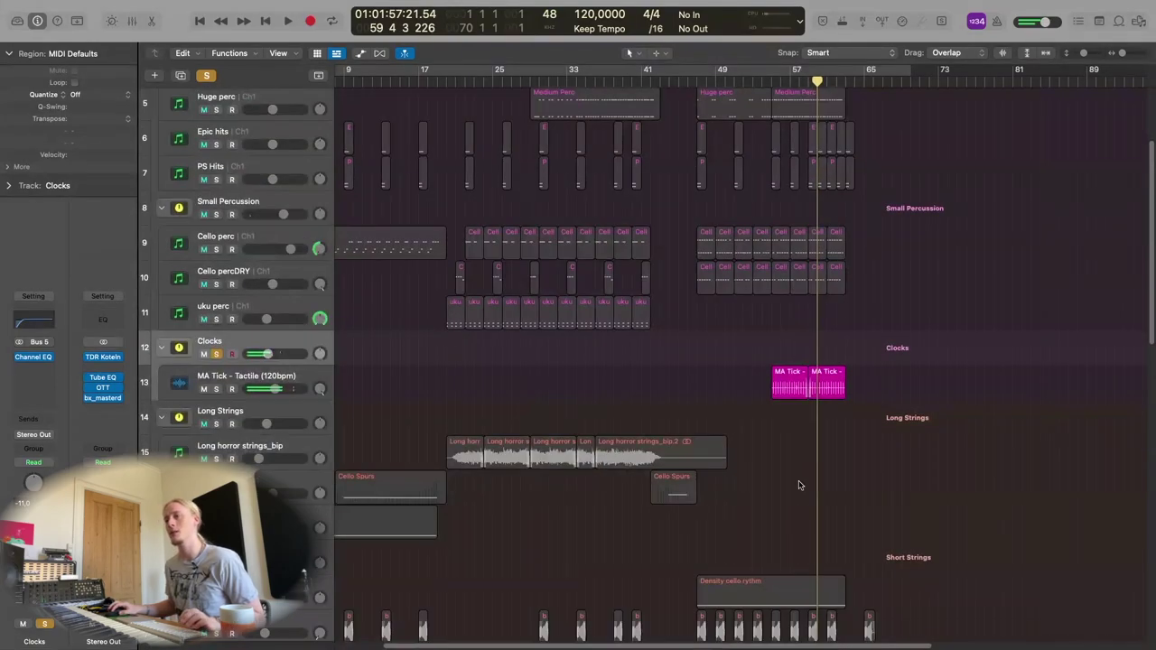
pyautogui.press('super+Down')
pyautogui.press('super+Down')
pyautogui.press('super+Down')
pyautogui.press('super+Right')
pyautogui.press('super+Right')
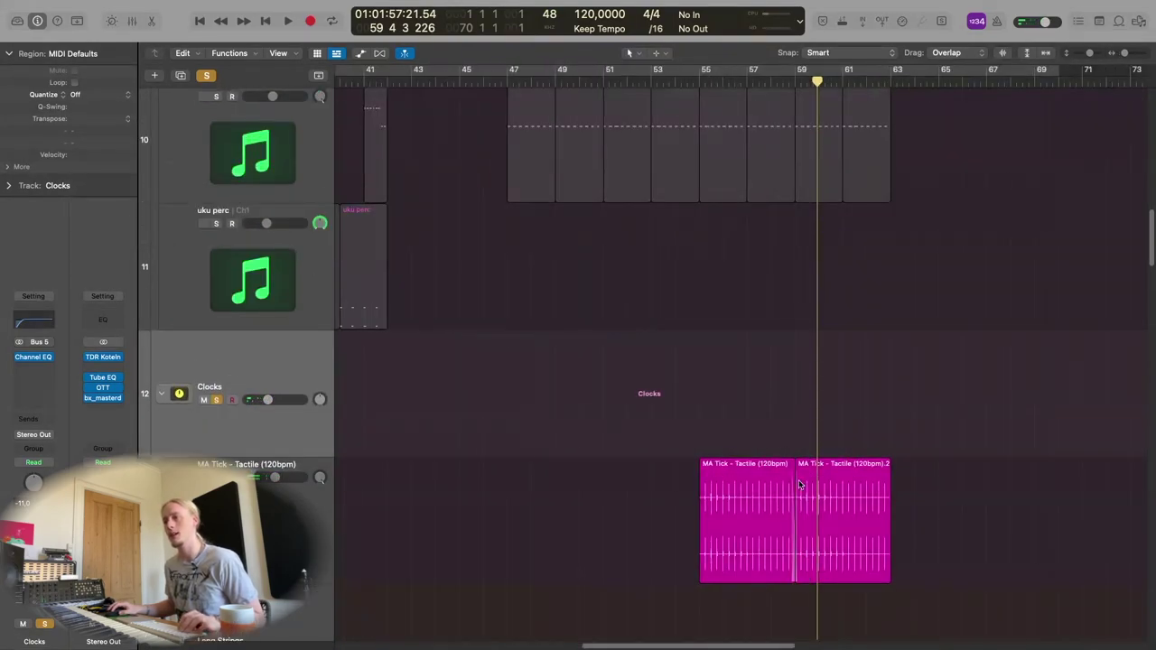
pyautogui.scroll(-1, 799, 481)
pyautogui.press('a')
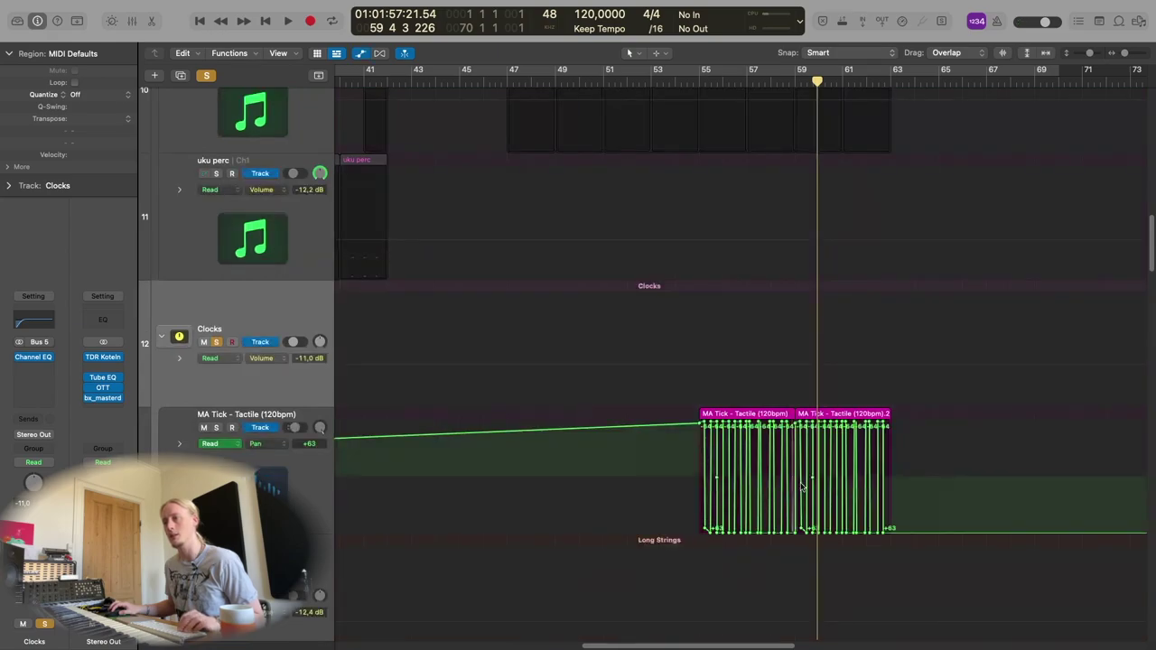
pyautogui.press('super+Right')
pyautogui.press('super+Right')
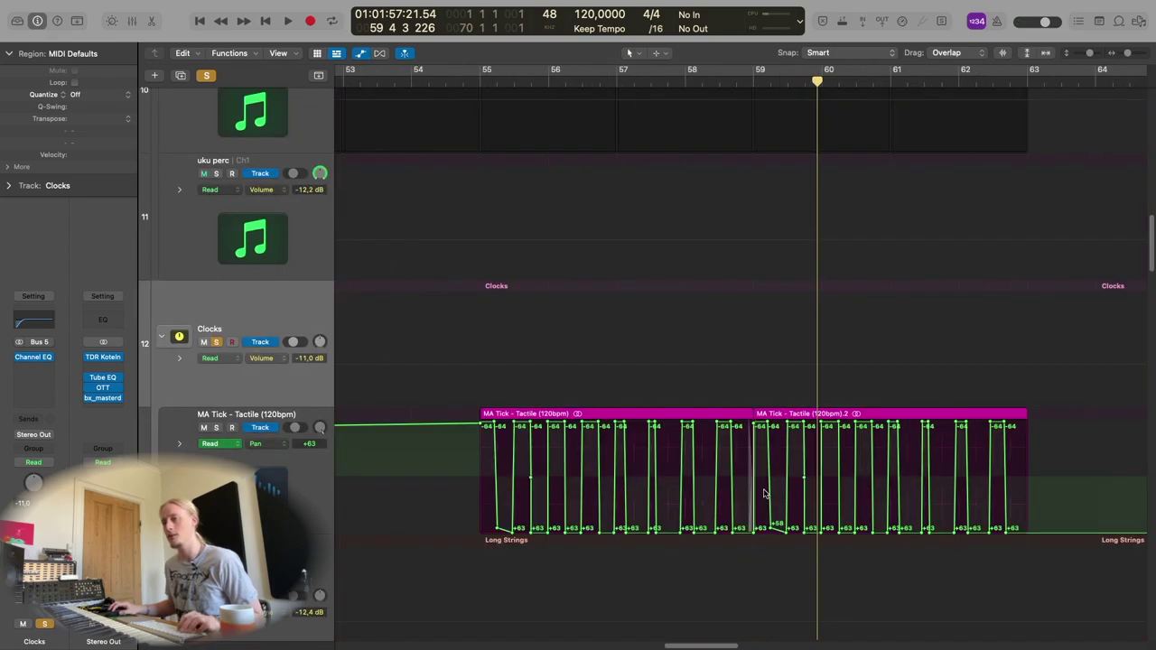
# Play the soloed clocks from bar 54, stop at bar 58, turn the solo off and hide the automation.
pyautogui.press('super+Left')
pyautogui.press('super+Left')
pyautogui.click(675, 83)
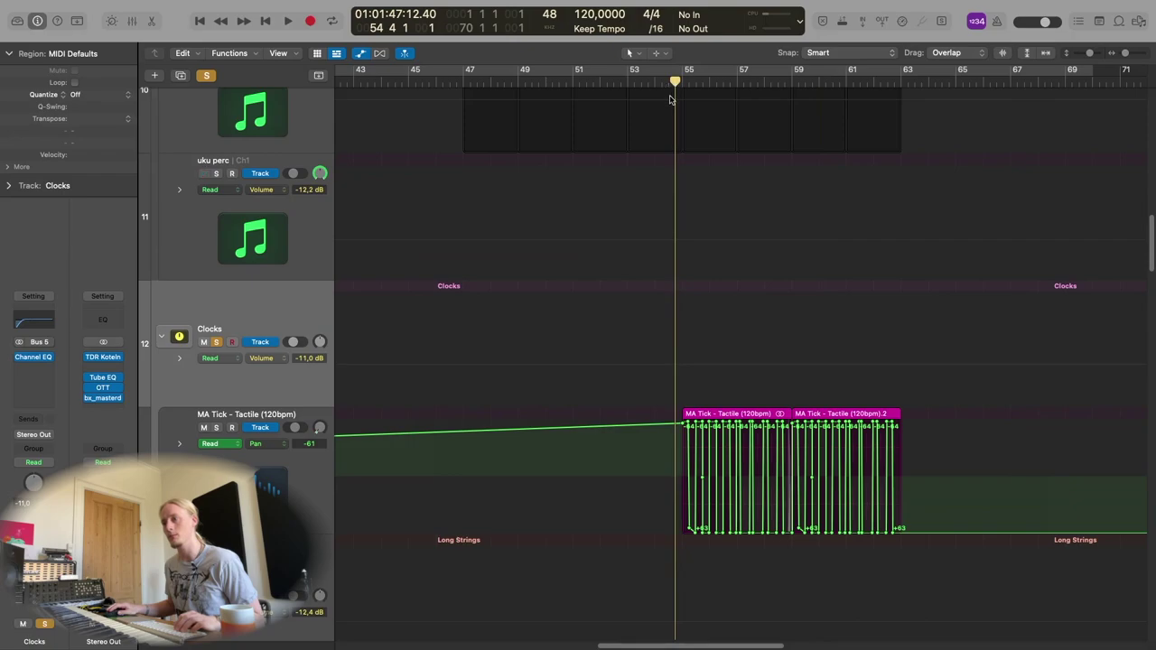
pyautogui.press('space')
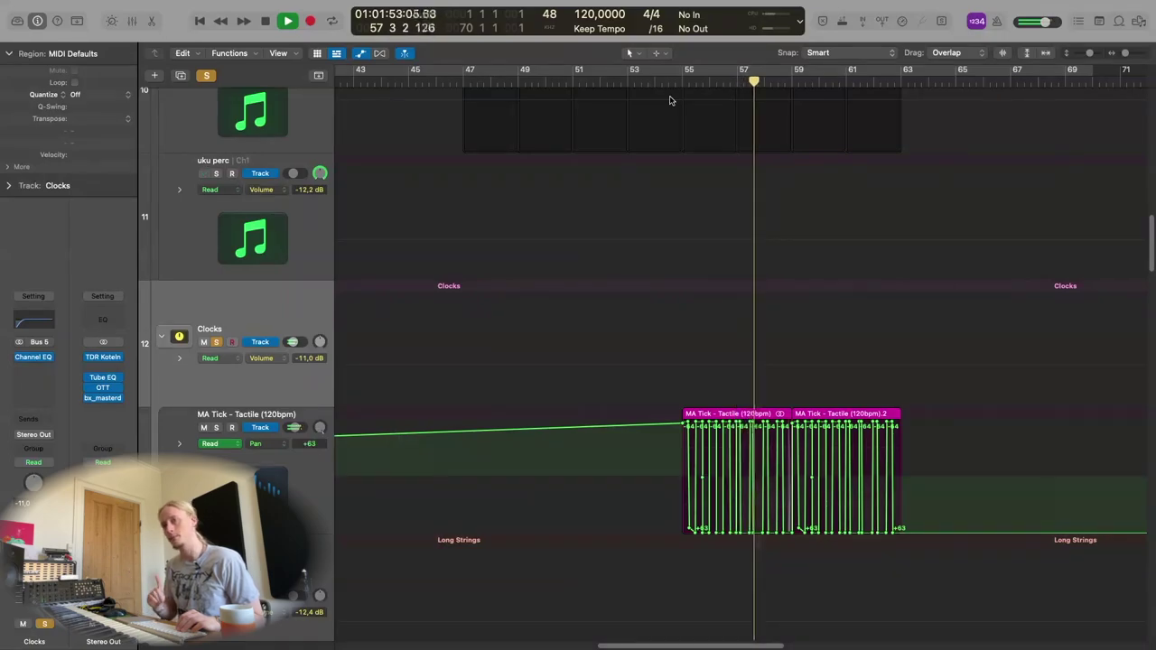
pyautogui.press('space')
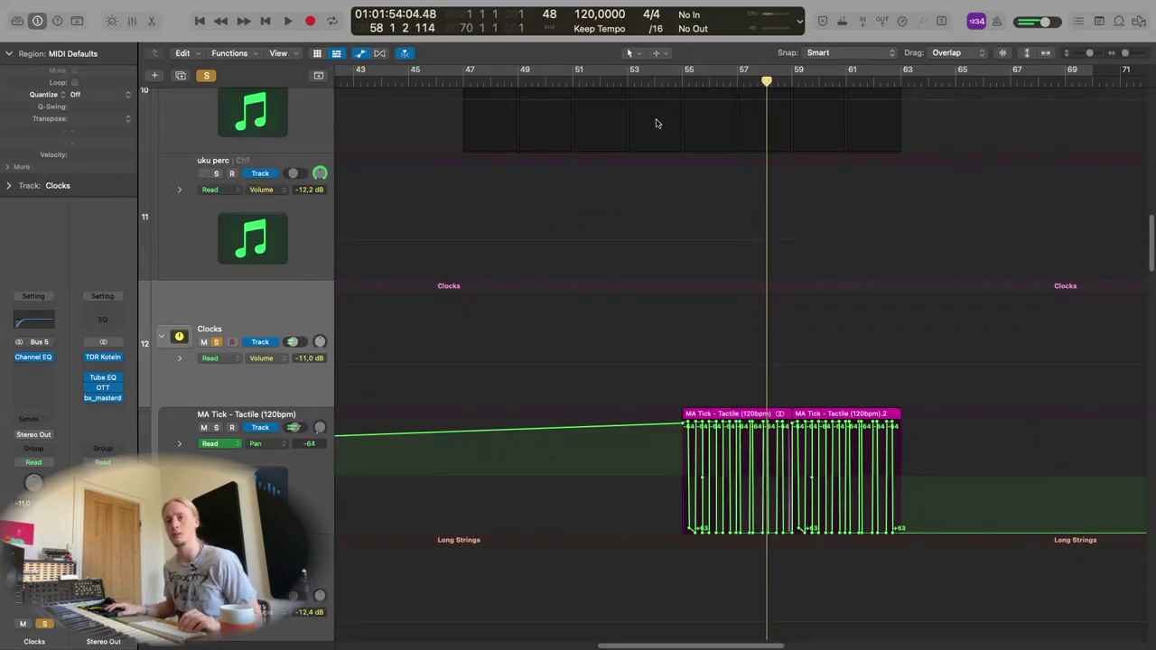
pyautogui.press('s')
pyautogui.press('a')
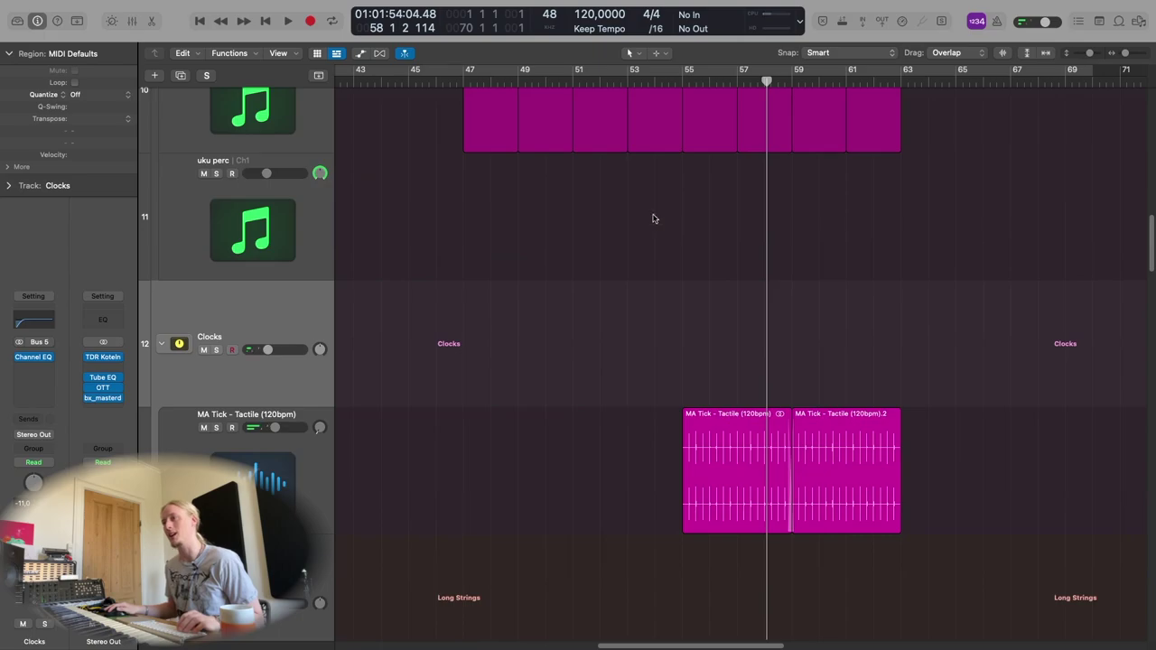
# Play the full mix from bar 55, examining the percussion, signature sounds, FX and risers of the final build.
pyautogui.scroll(-5, 673, 258)
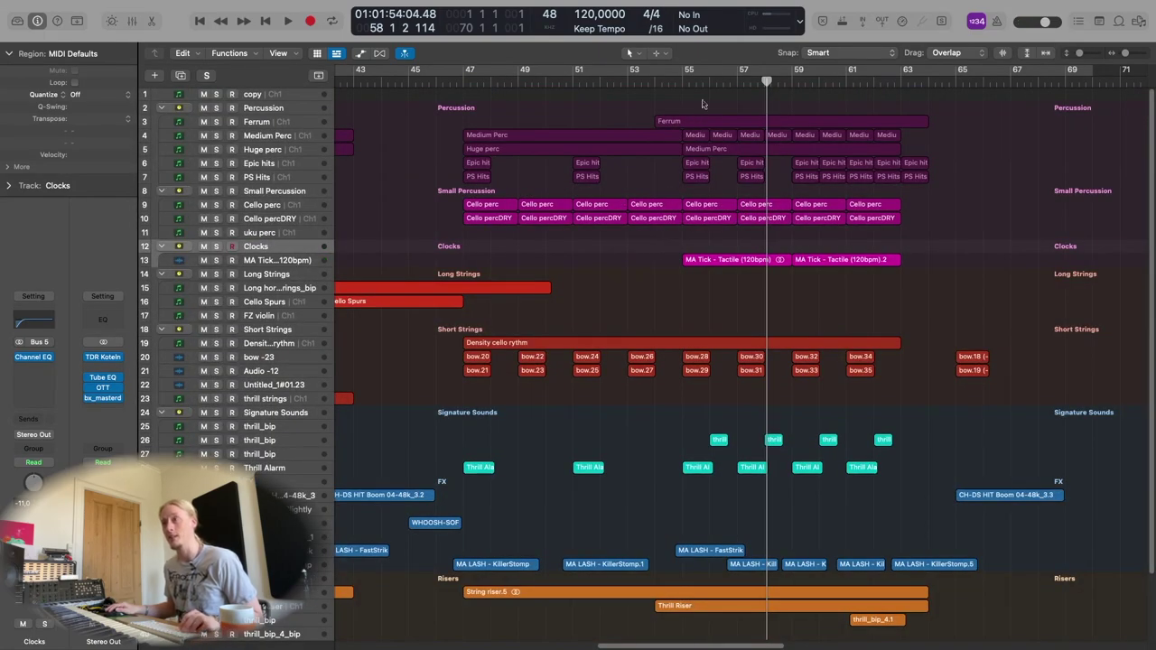
pyautogui.click(686, 83)
pyautogui.press('space')
pyautogui.scroll(-3, 694, 347)
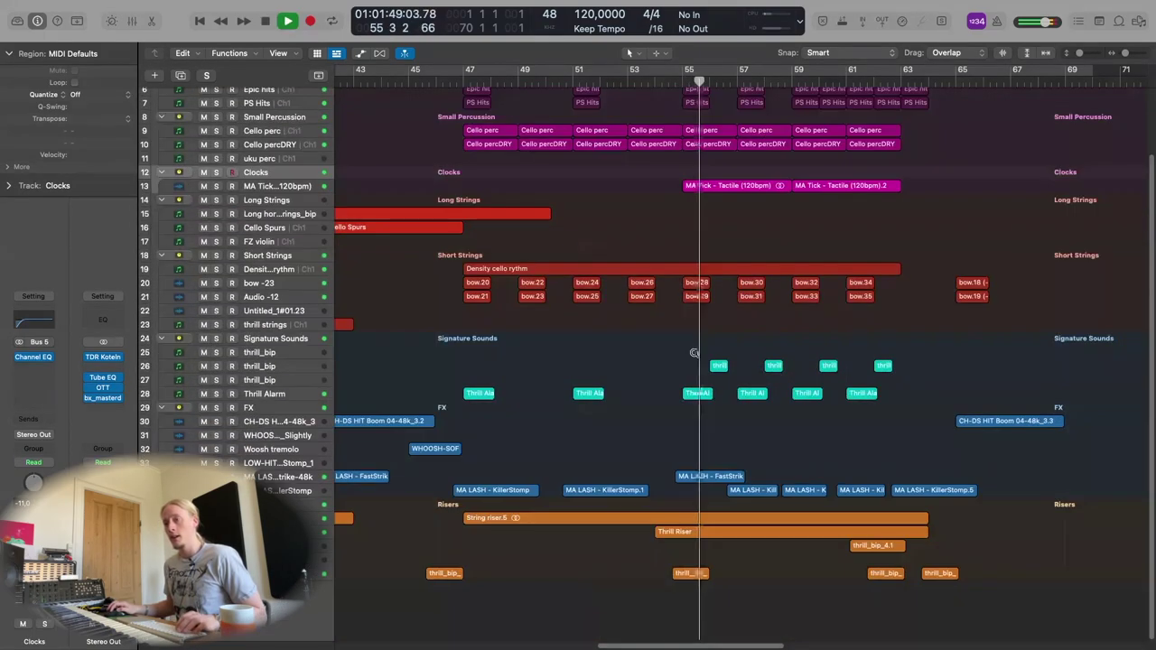
pyautogui.scroll(3, 692, 353)
pyautogui.scroll(-7, 700, 440)
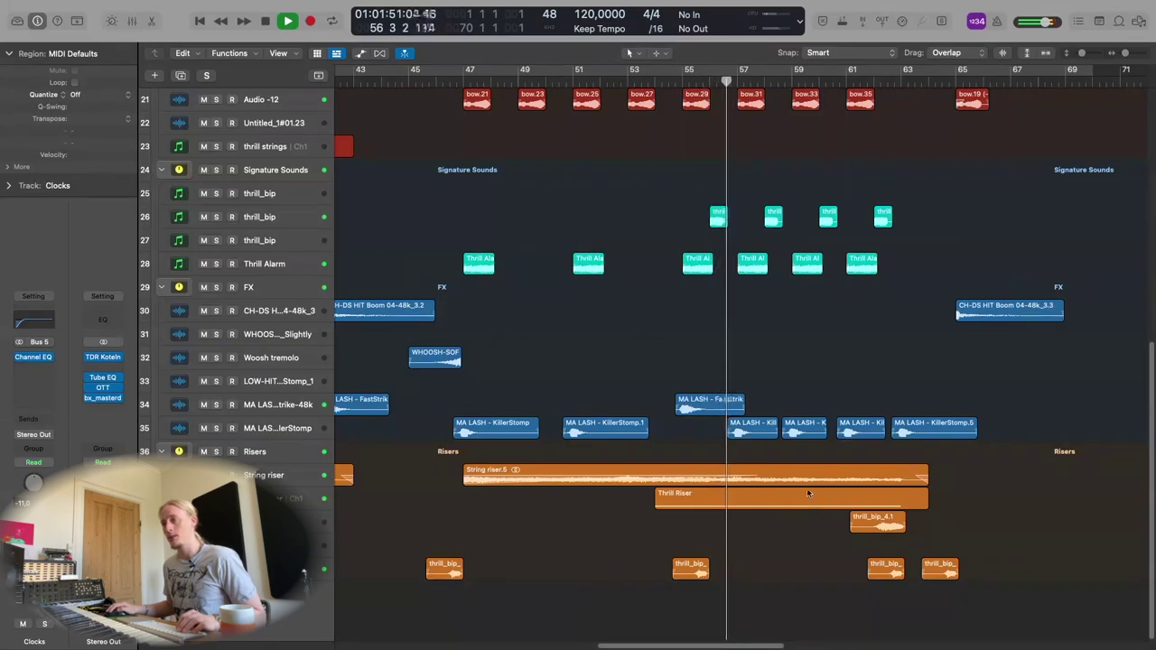
# Play the full mix through the final build and closing boom hit, then stop playback in bar 67.
pyautogui.scroll(3, 903, 361)
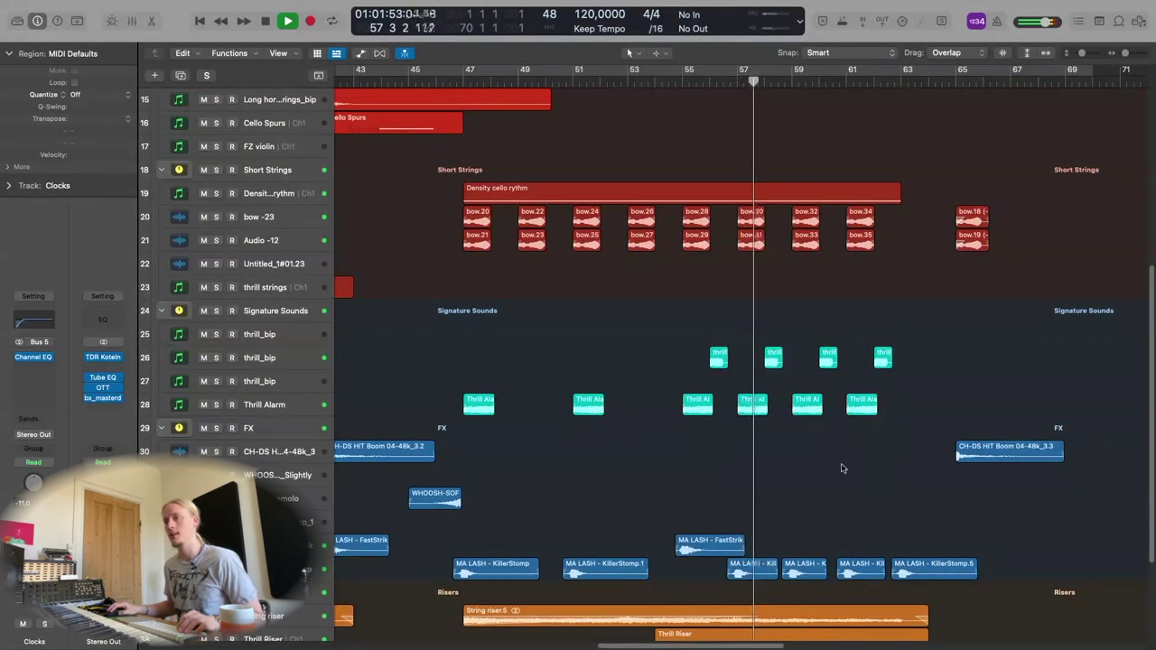
pyautogui.keyDown('ctrl'); pyautogui.keyDown('alt'); pyautogui.click(867, 343); pyautogui.keyUp('alt'); pyautogui.keyUp('ctrl')
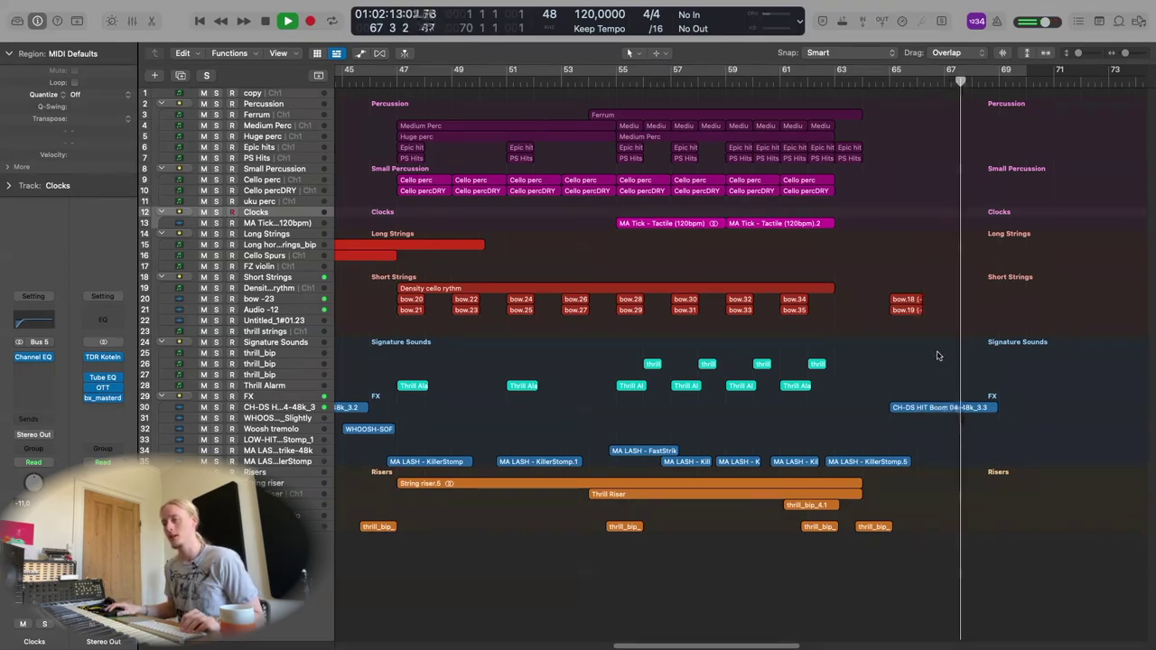
pyautogui.press('space')
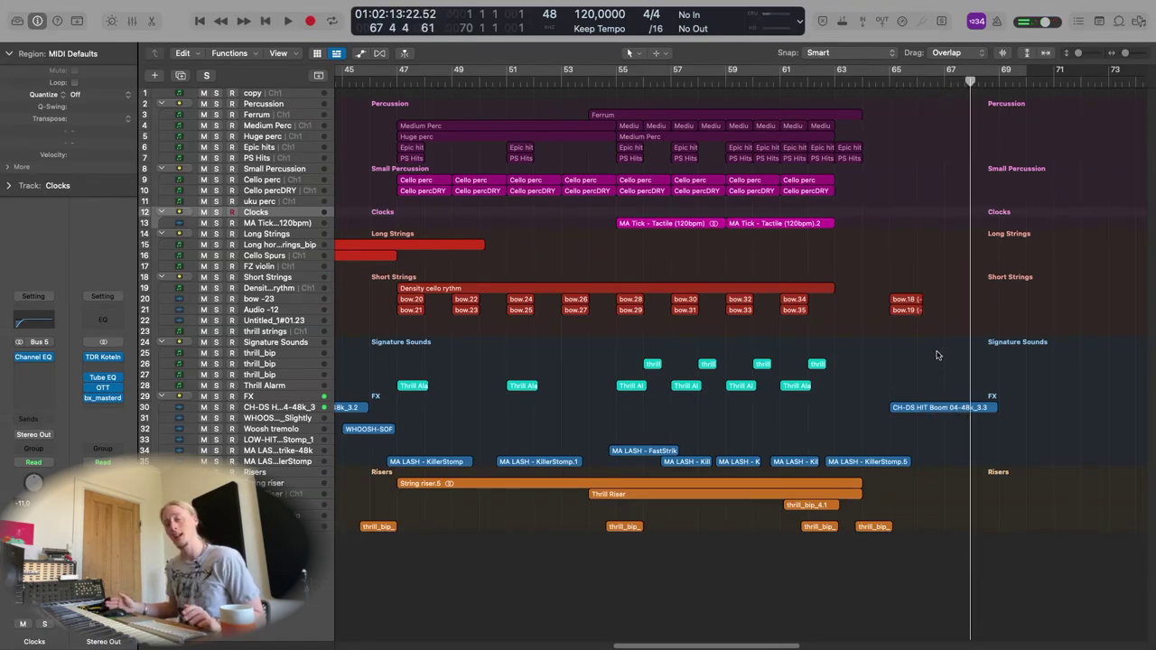
# Examine the whole arrangement from bar 1 to the ending with all track groups in view.
pyautogui.hscroll(-10, 781, 323)
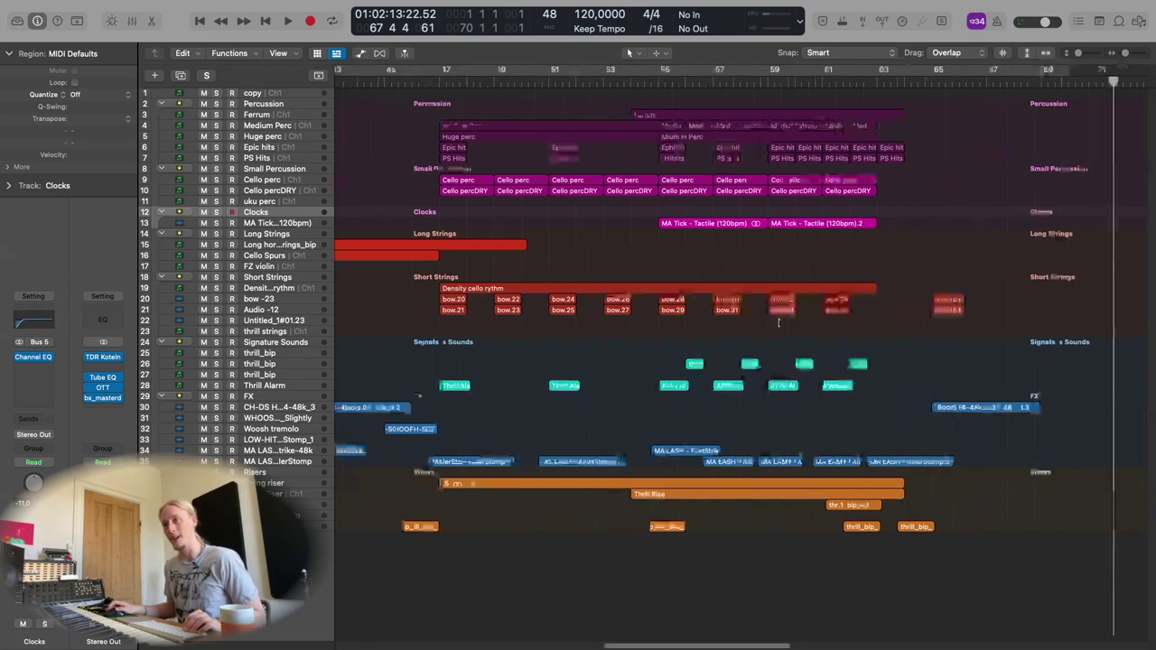
pyautogui.press('super+Left')
pyautogui.press('super+Left')
pyautogui.press('super+Left')
pyautogui.hscroll(-5, 791, 333)
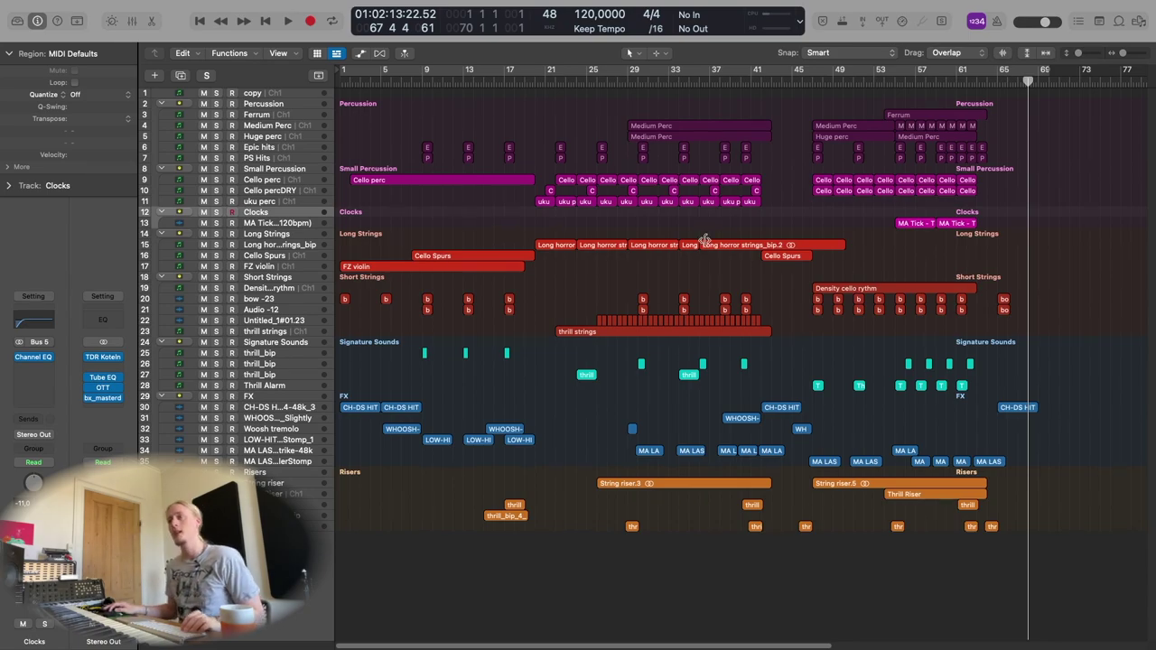
pyautogui.scroll(-1, 634, 323)
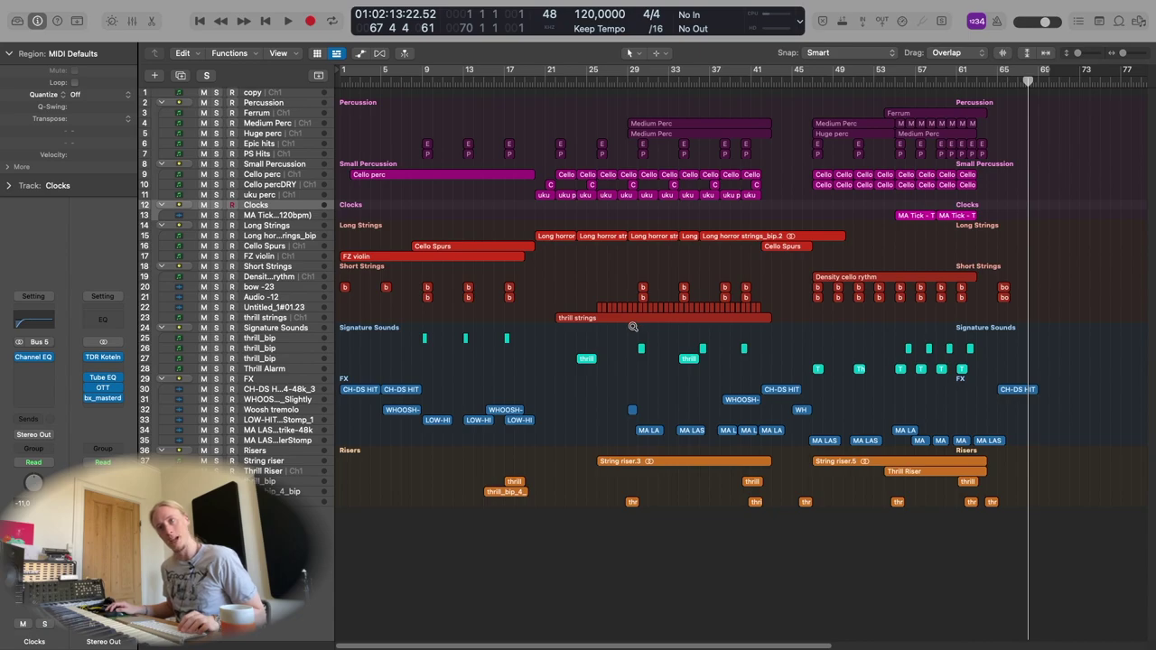
pyautogui.scroll(3, 633, 327)
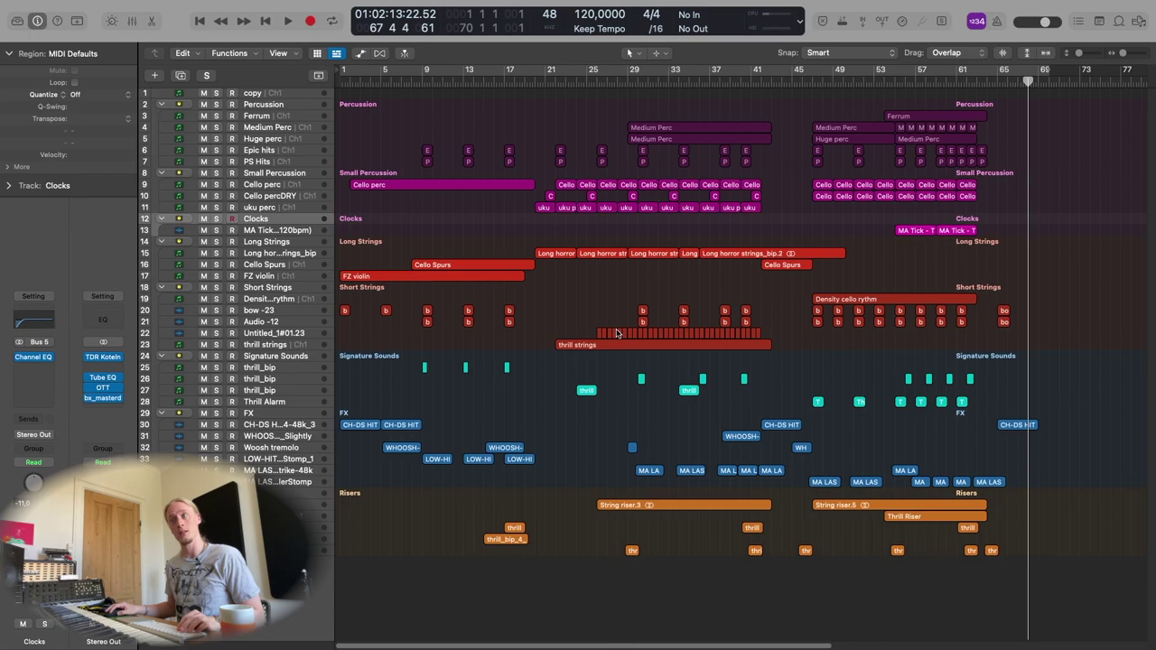
pyautogui.press('super+Up')
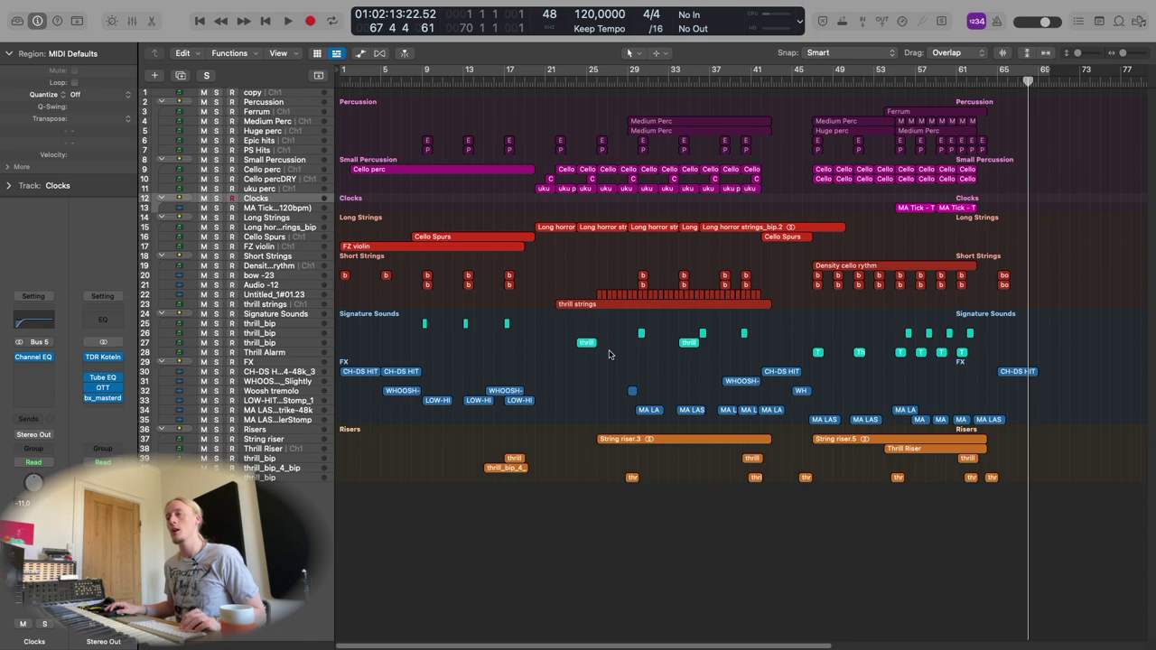
# Turn on cycle mode across the whole arrangement and enlarge the tracks to inspect the string and signature sound regions.
pyautogui.press('c')
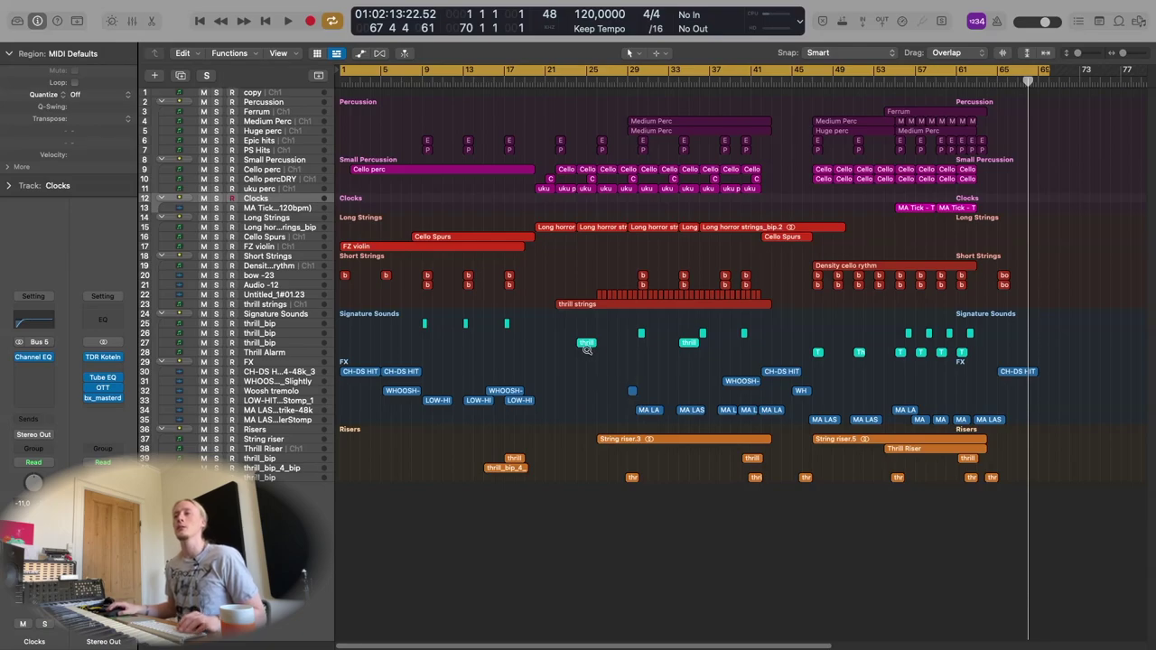
pyautogui.scroll(-1, 582, 356)
pyautogui.scroll(3, 522, 467)
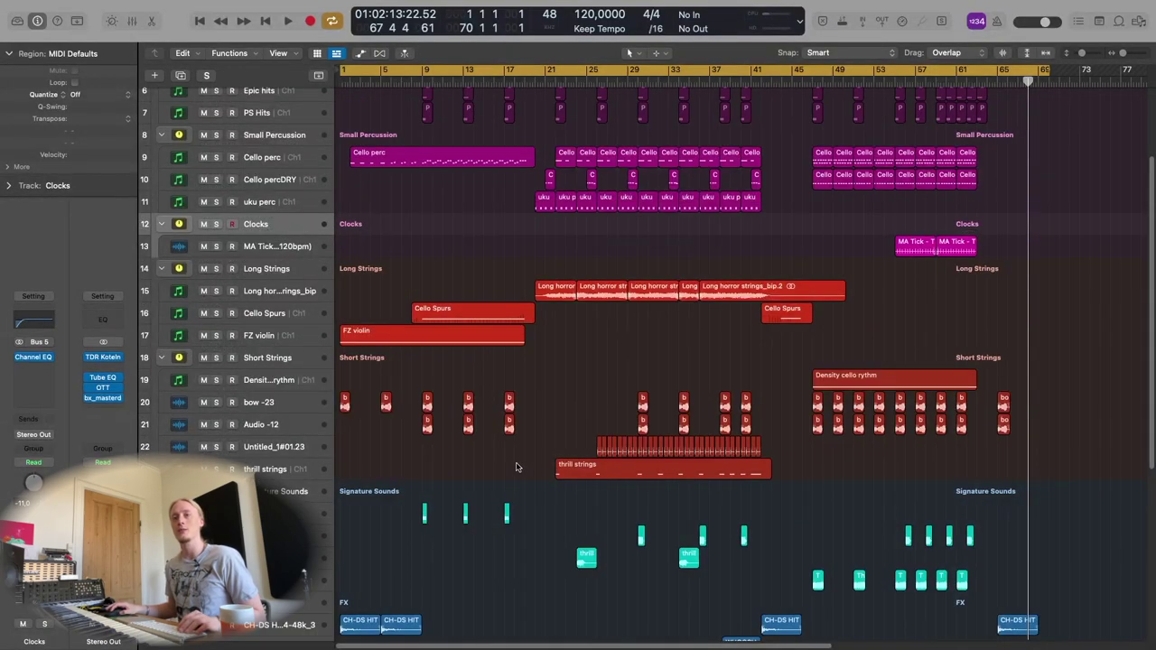